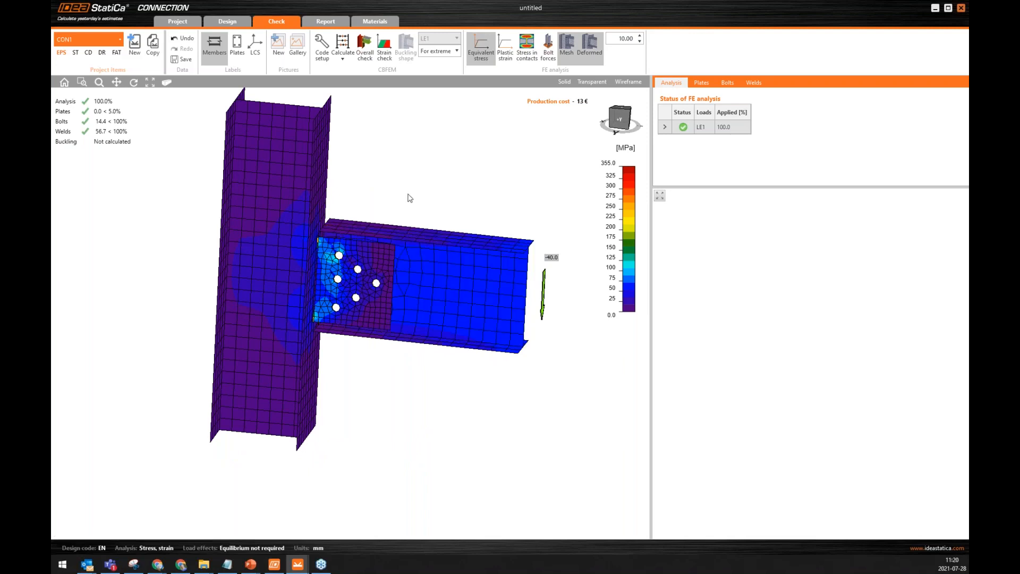
Change all six bolt holes of the fin plate to vertical slotted holes, keeping the length/diameter ratio of 1.5.
right_drag(394, 187, 416, 175)
scroll(359, 259, down, 1)
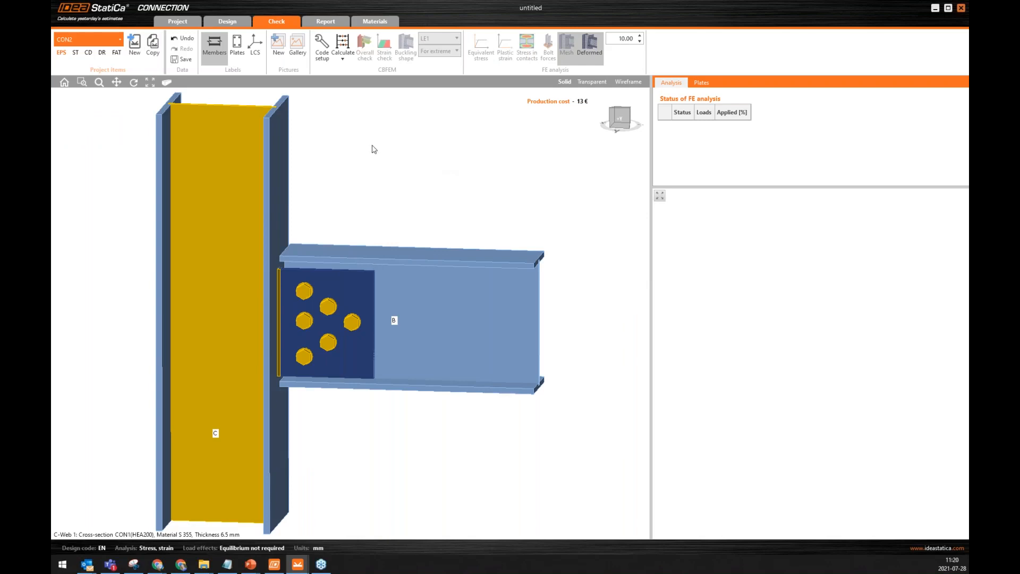
click(332, 300)
click(399, 173)
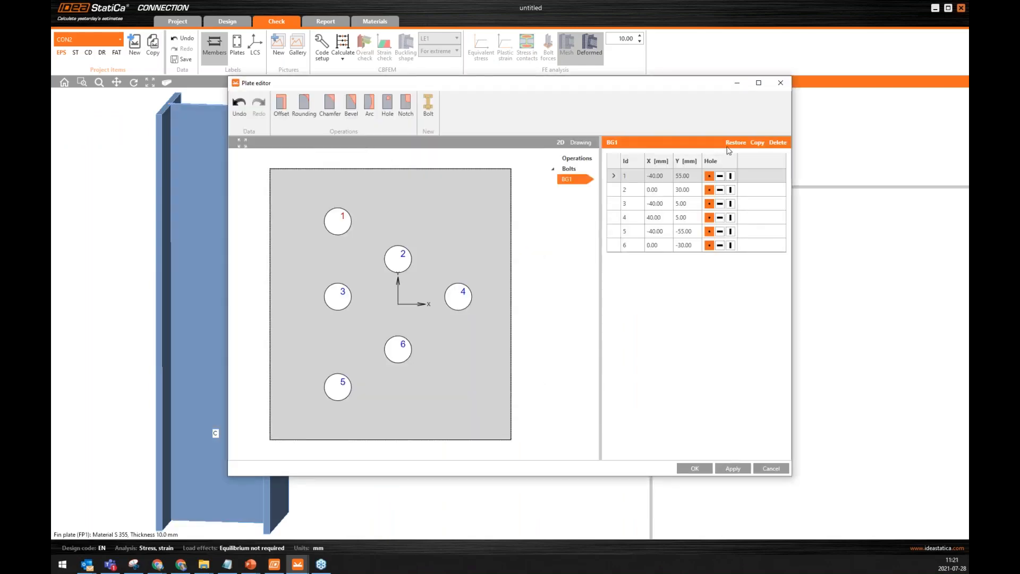
click(730, 176)
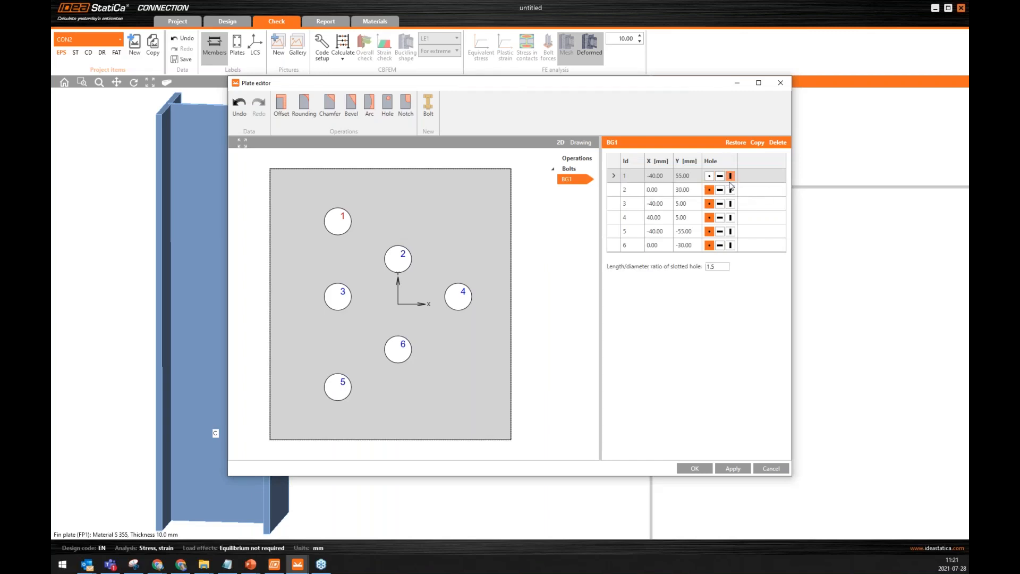
click(731, 190)
click(731, 203)
click(730, 218)
click(730, 231)
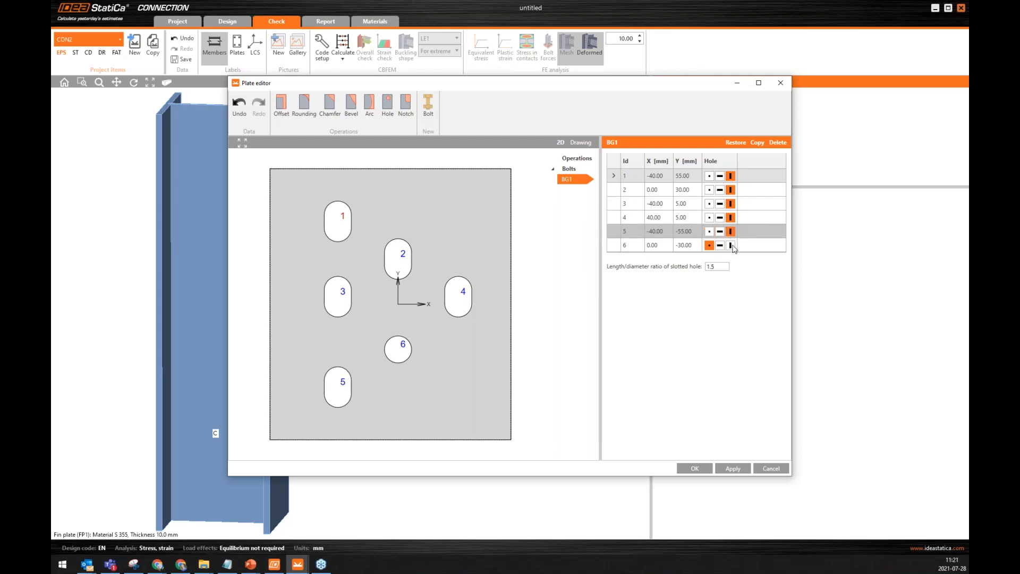
click(731, 245)
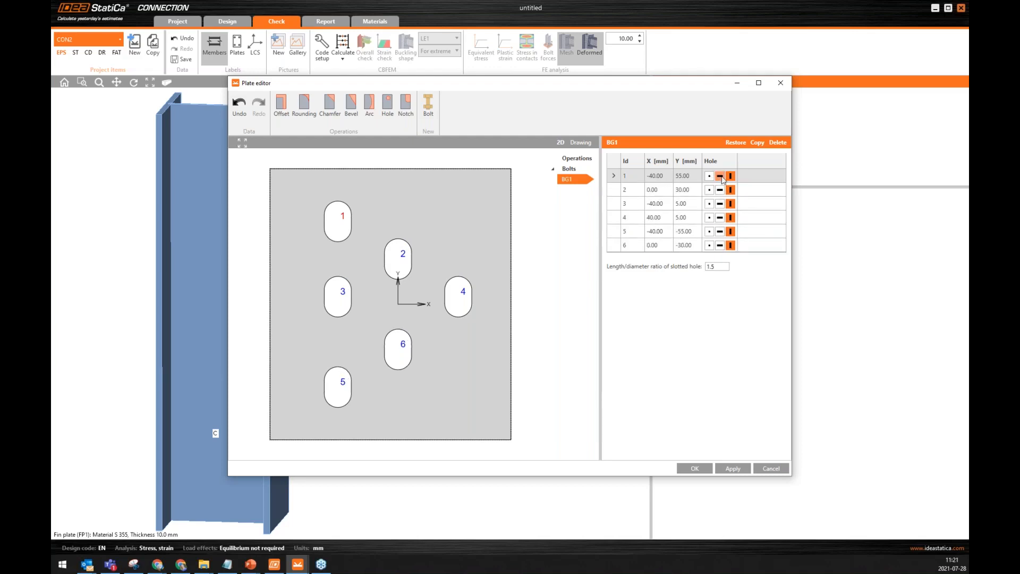
click(694, 468)
Show the model as transparent and inspect the fin plate bolts up close.
click(593, 82)
scroll(394, 319, up, 5)
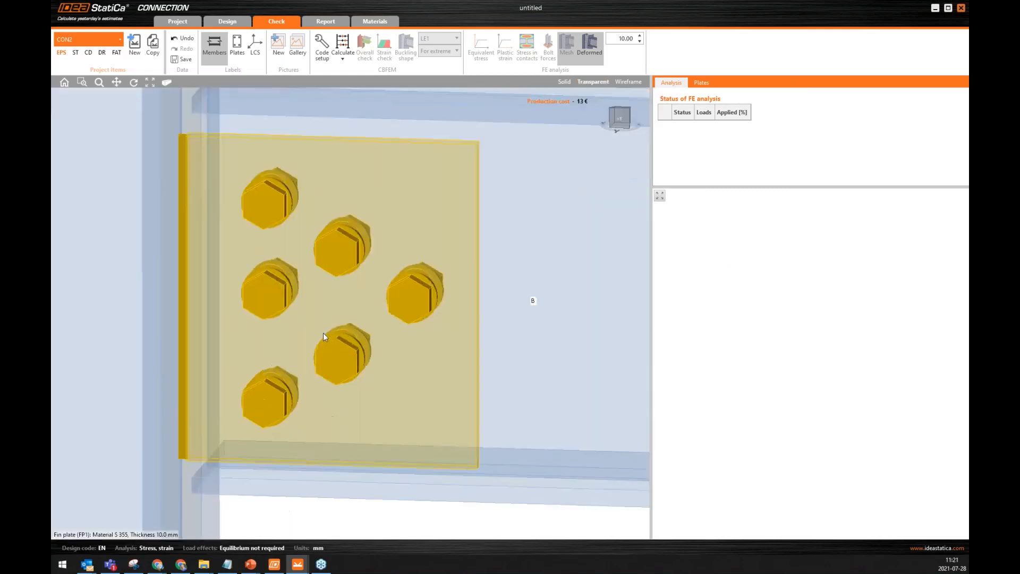
right_drag(599, 292, 570, 312)
scroll(357, 176, up, 5)
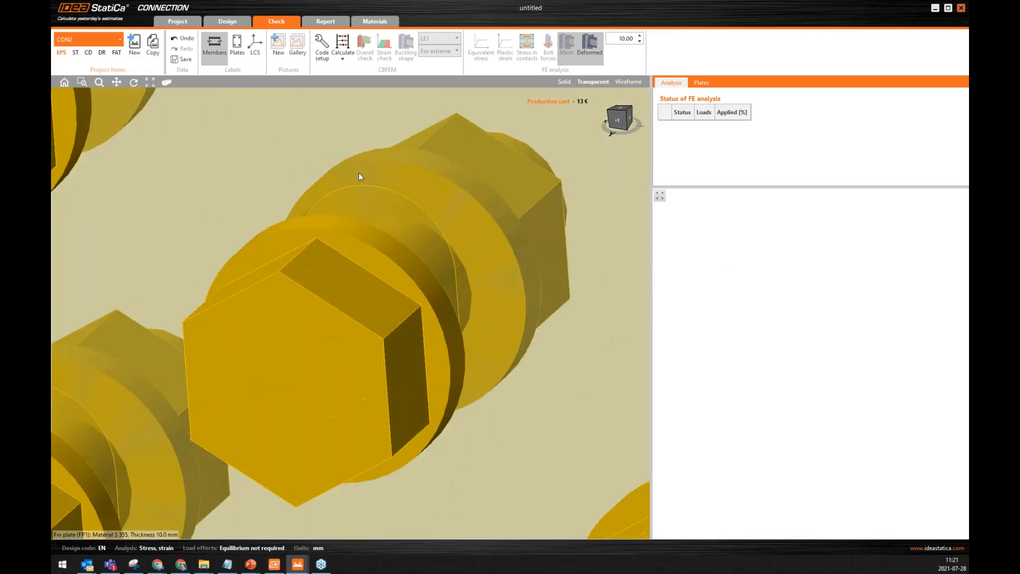
scroll(348, 237, down, 10)
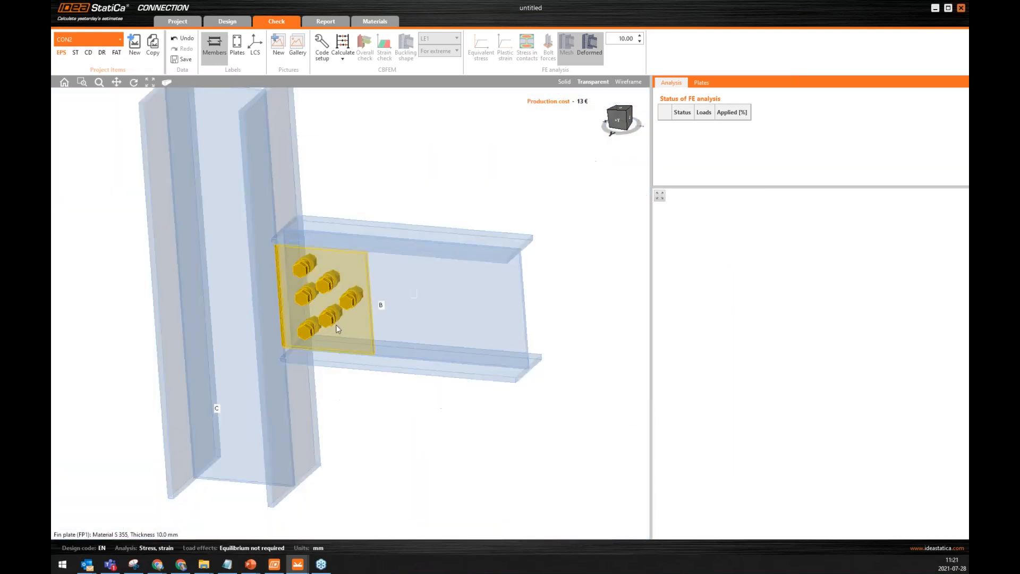
scroll(336, 325, down, 2)
right_drag(336, 325, 389, 326)
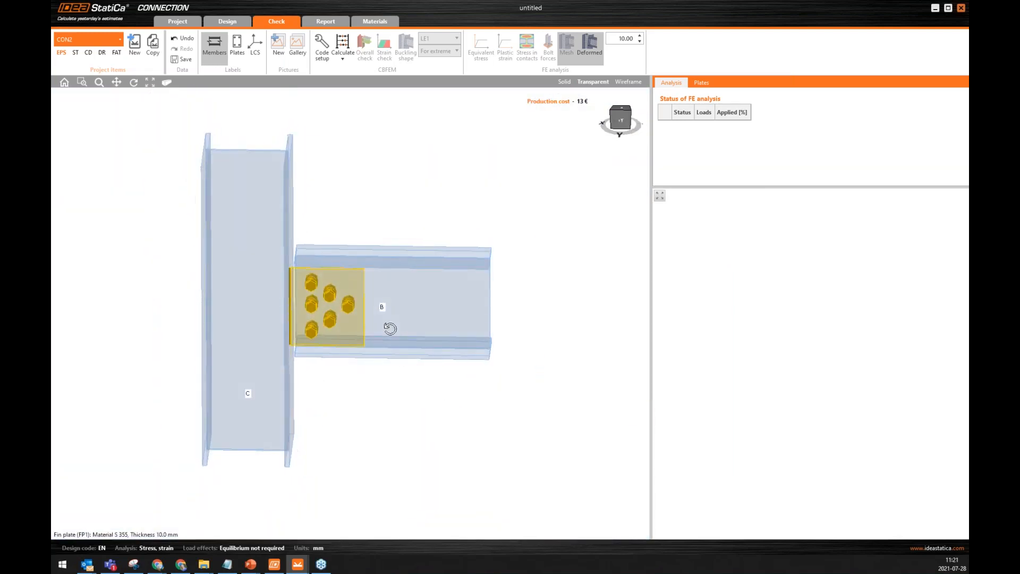
Calculate the connection with the slotted fin plate and inspect the bolt area in the overall check.
click(343, 43)
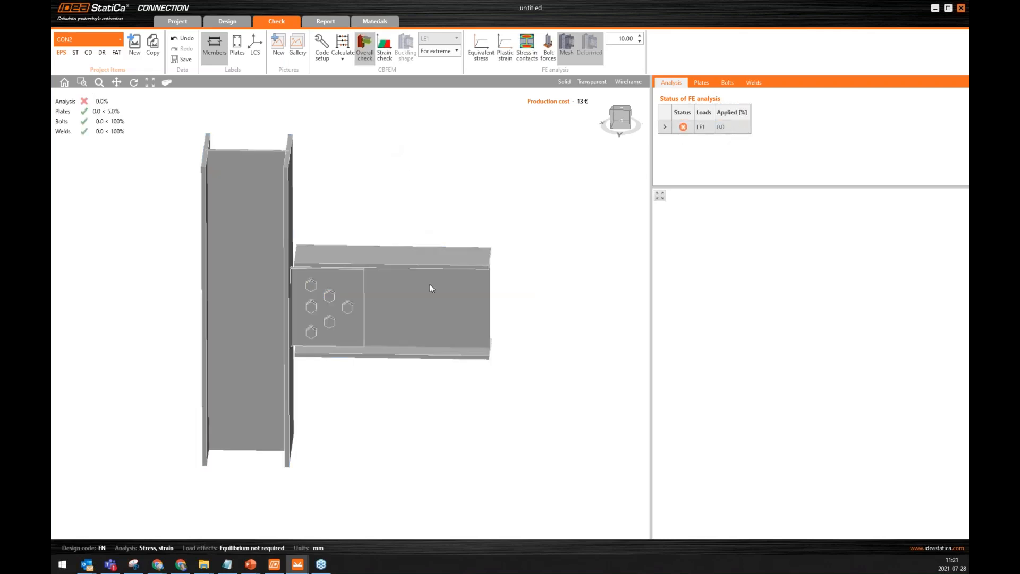
right_drag(340, 295, 318, 289)
scroll(319, 289, up, 5)
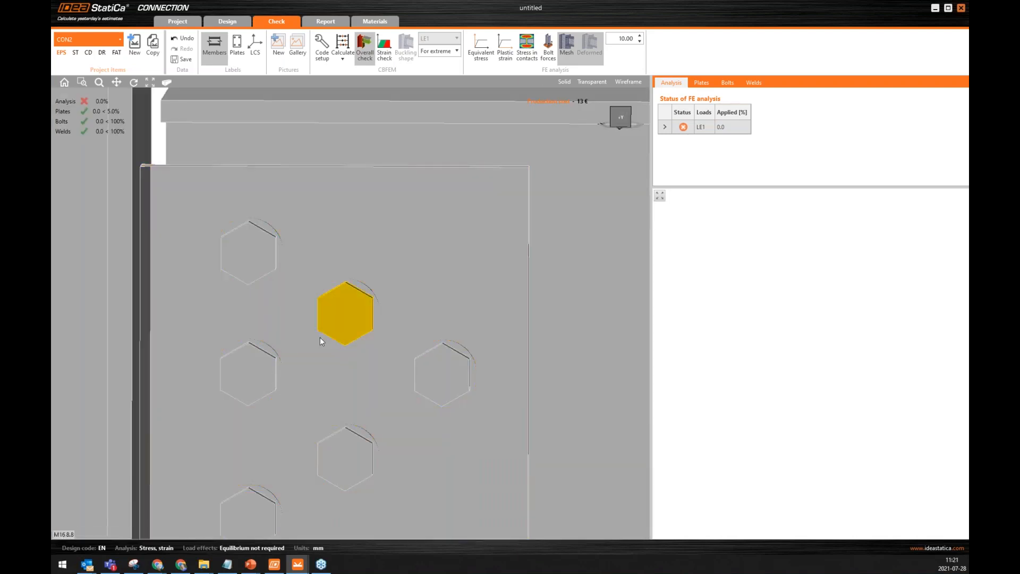
scroll(351, 258, down, 5)
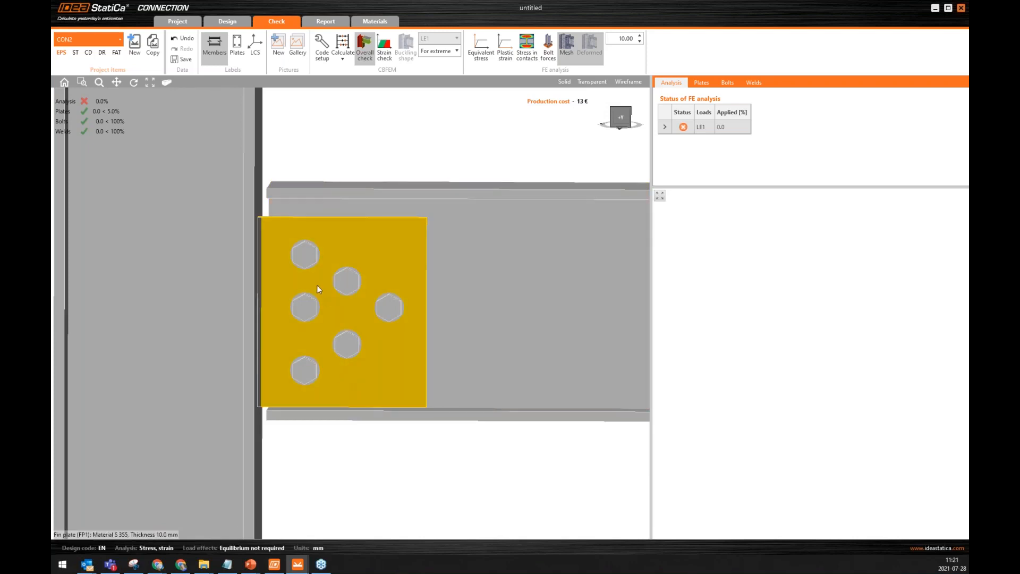
scroll(320, 290, down, 2)
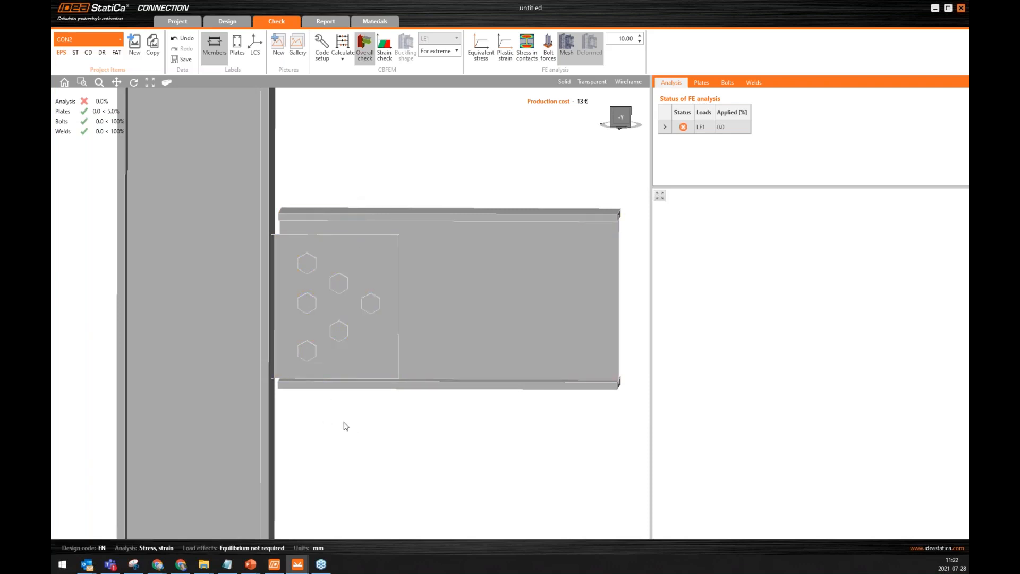
right_drag(313, 284, 302, 332)
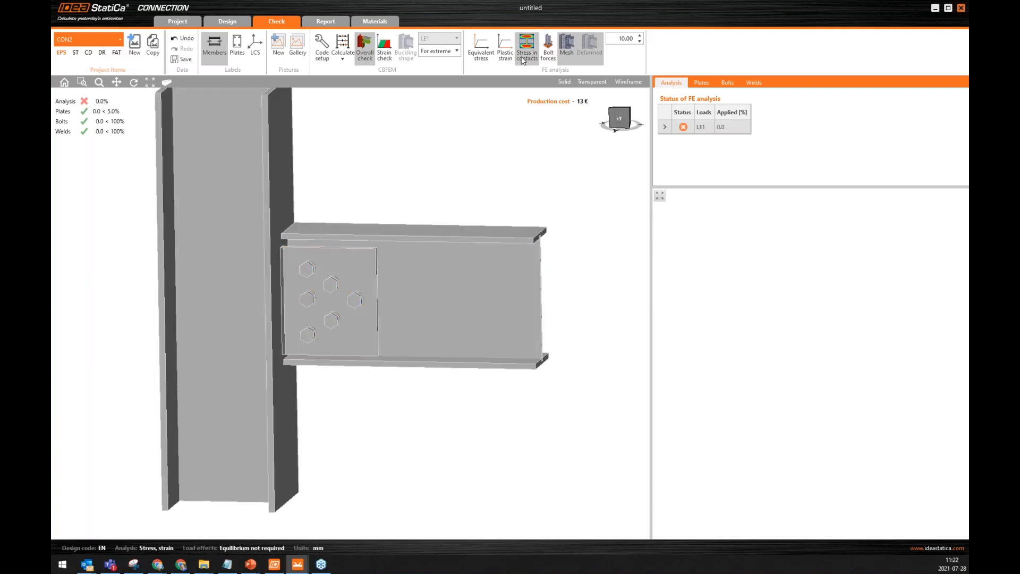
Add a Cleat operation joining beam B's bottom flange to column C, with its location set to Rear.
click(238, 22)
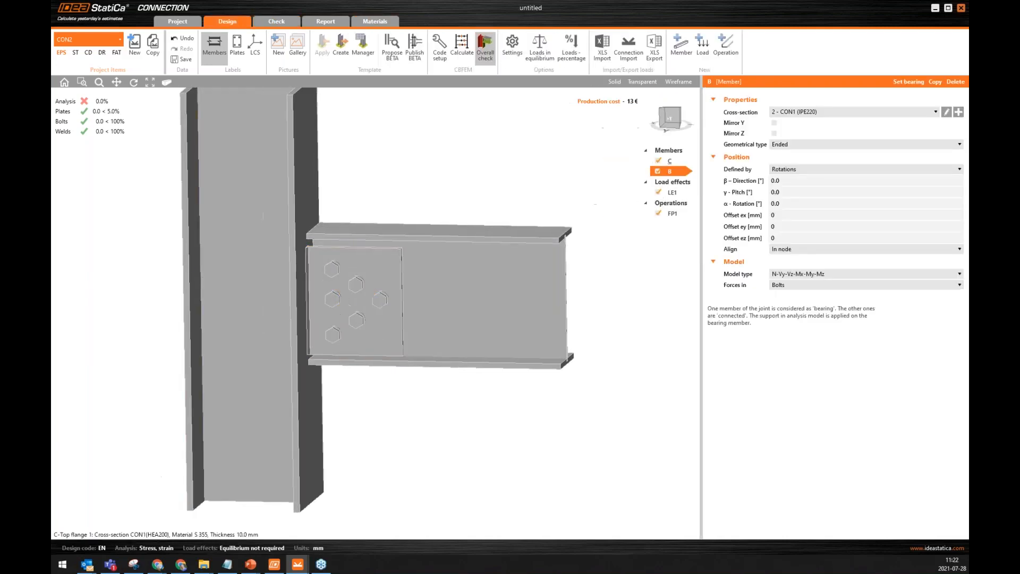
click(728, 45)
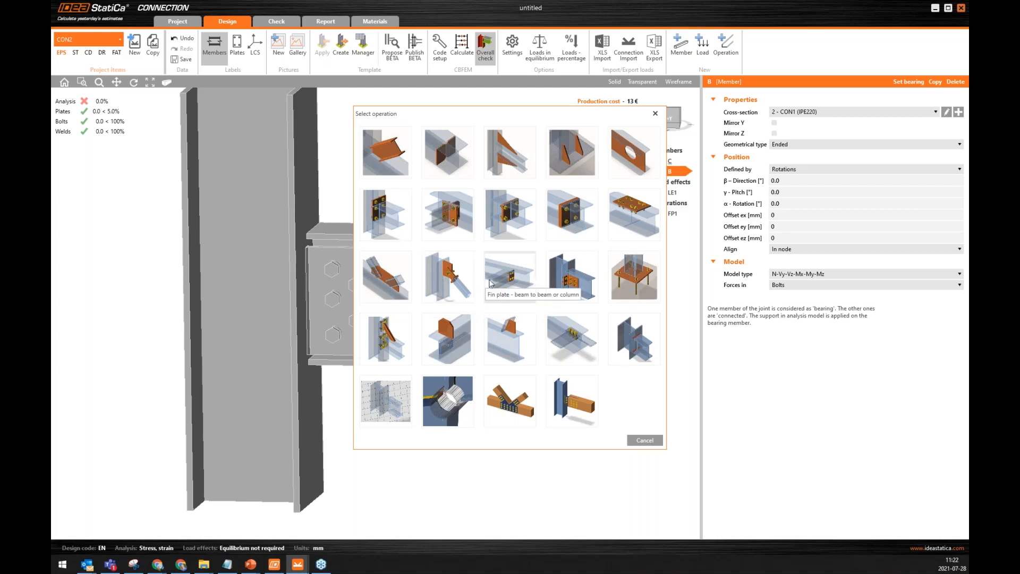
click(576, 277)
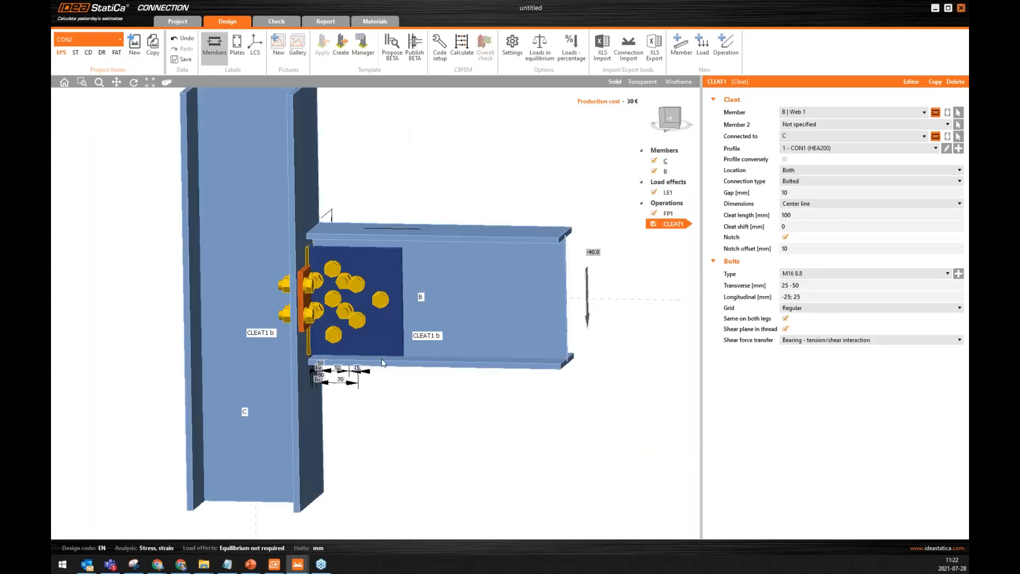
click(803, 114)
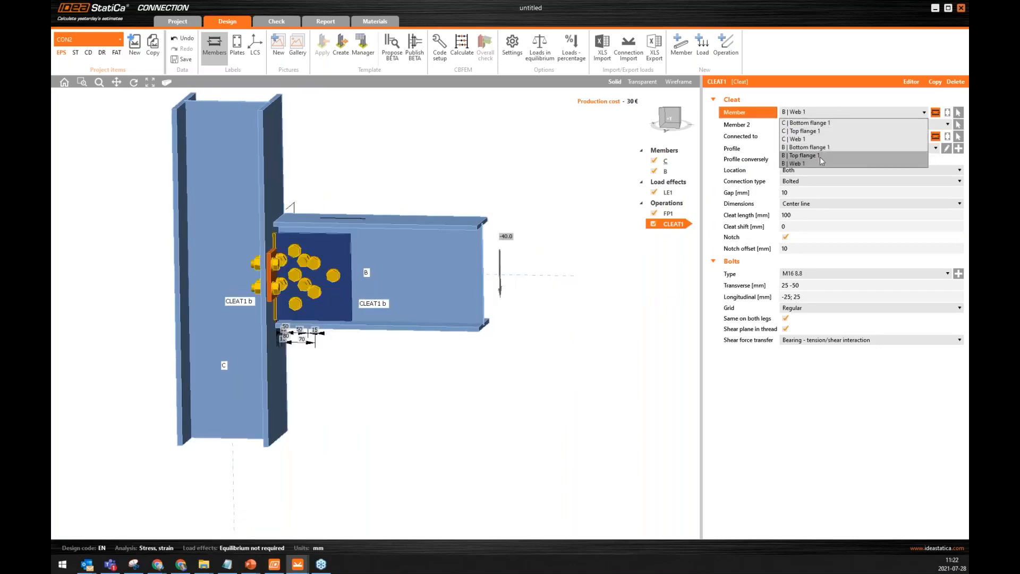
click(812, 157)
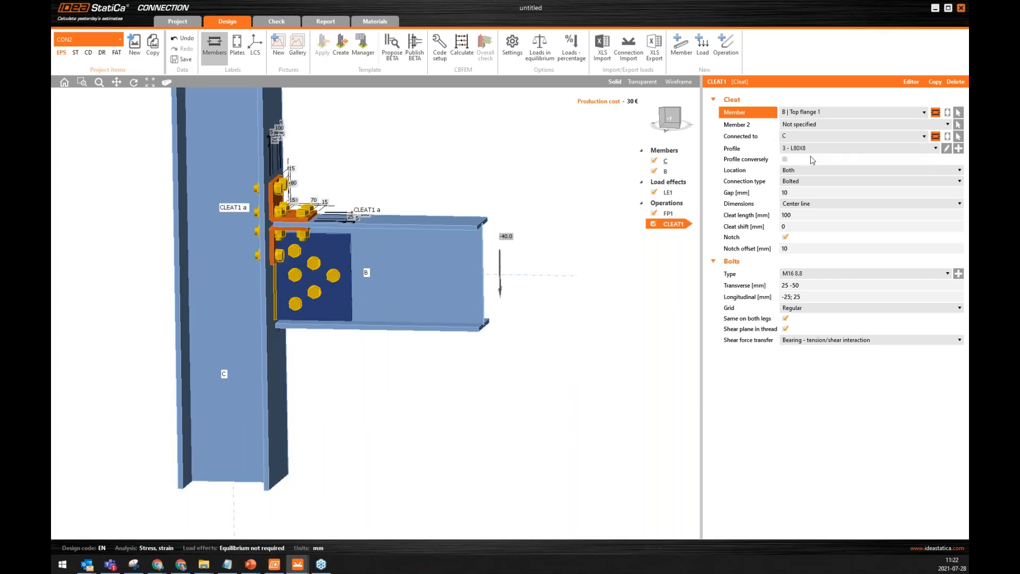
click(813, 112)
click(804, 151)
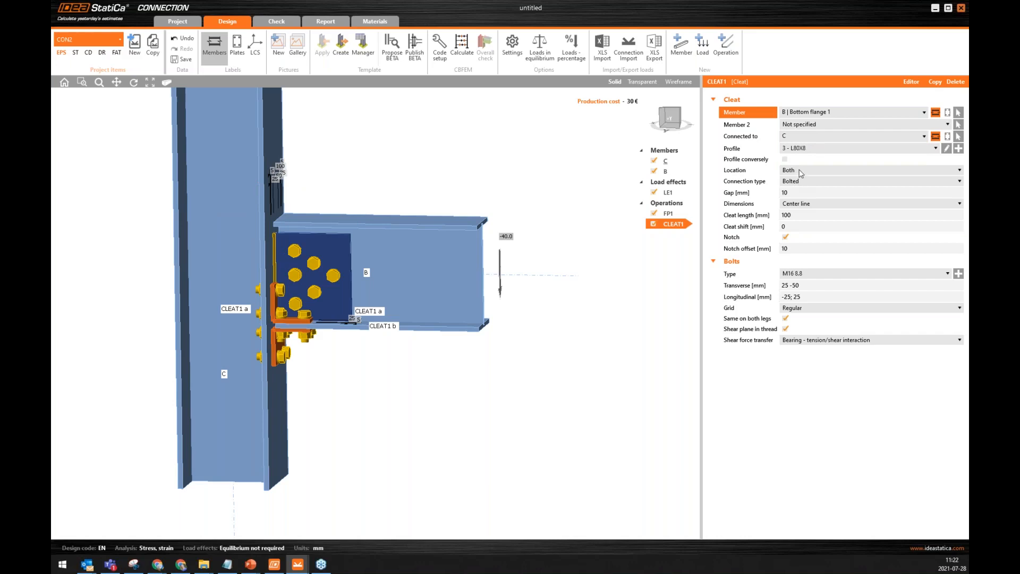
click(802, 171)
click(803, 186)
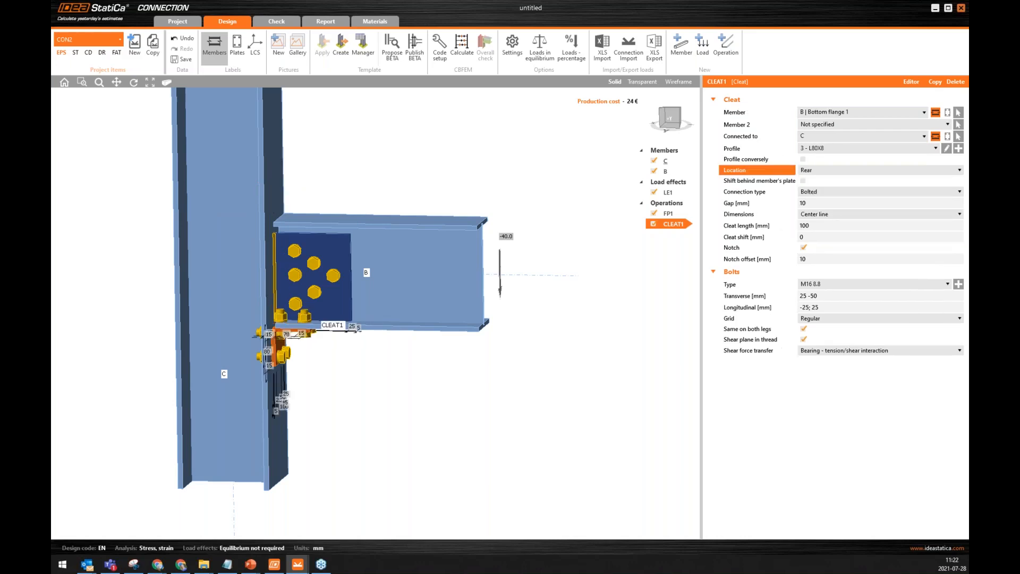
middle_drag(373, 325, 351, 302)
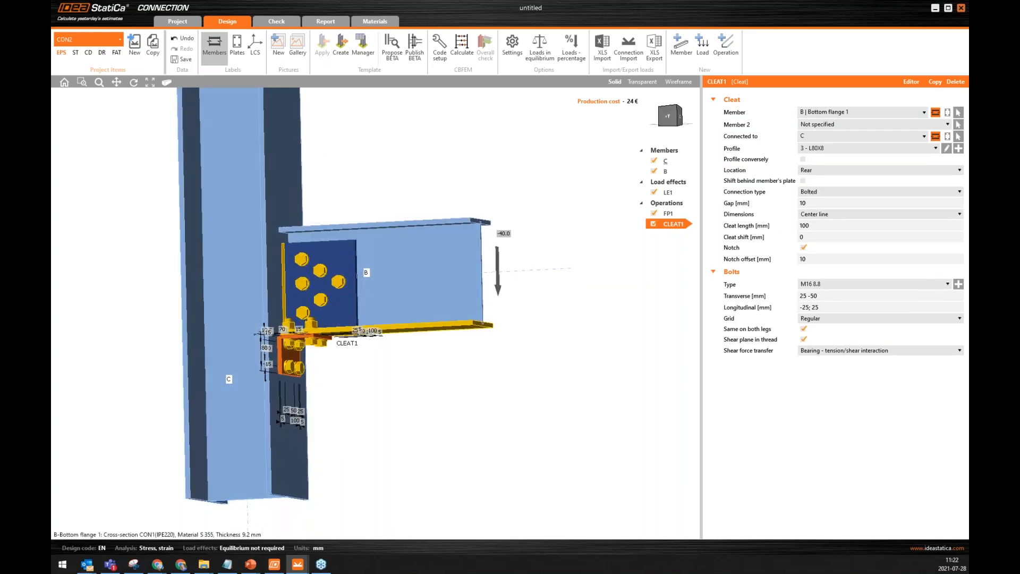
Set the cleat bolt positions to 30 -60 mm transverse and 15 mm longitudinal.
click(757, 301)
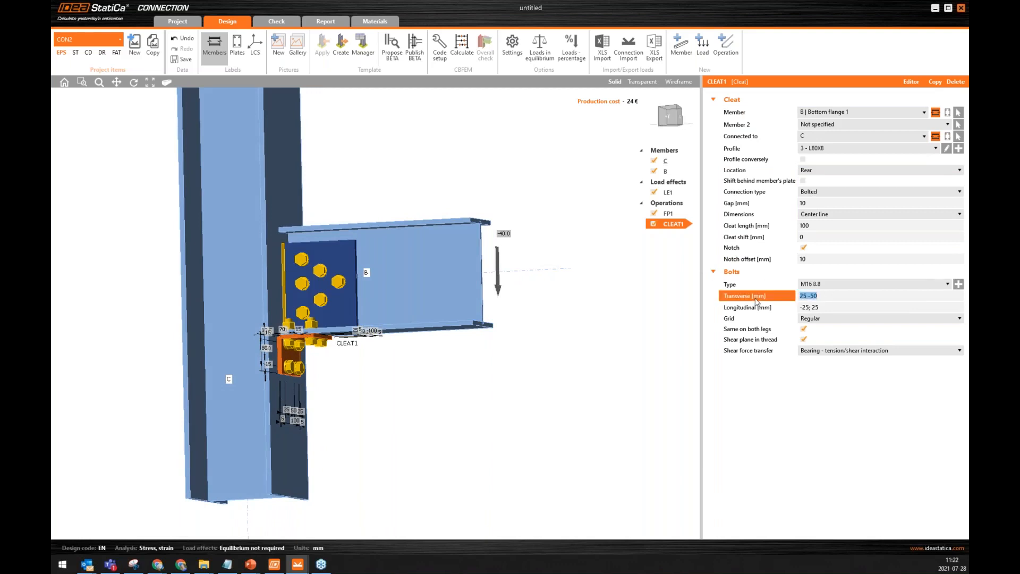
text(30)
key(Tab)
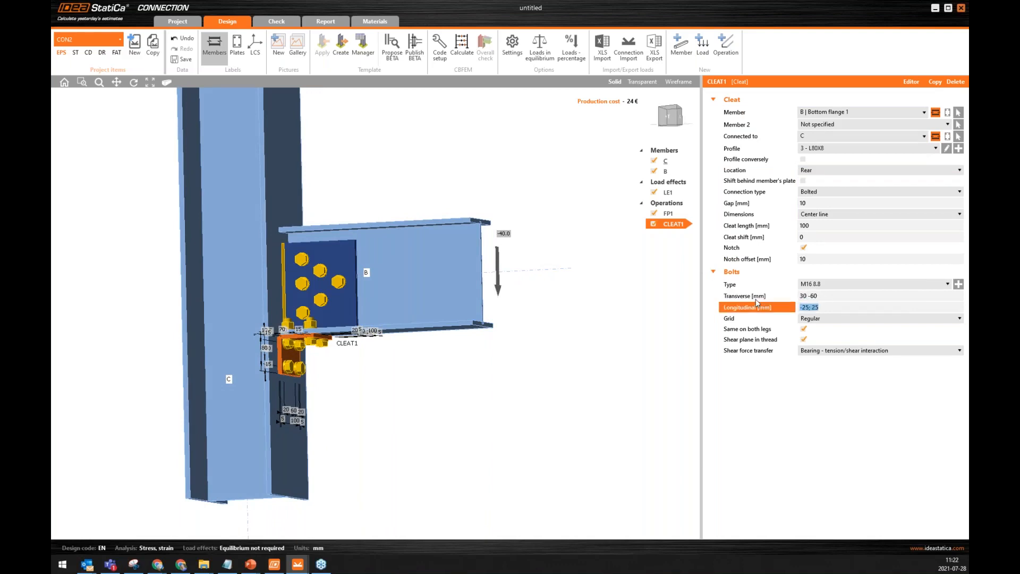
text(1)
key(Tab)
middle_drag(314, 337, 329, 354)
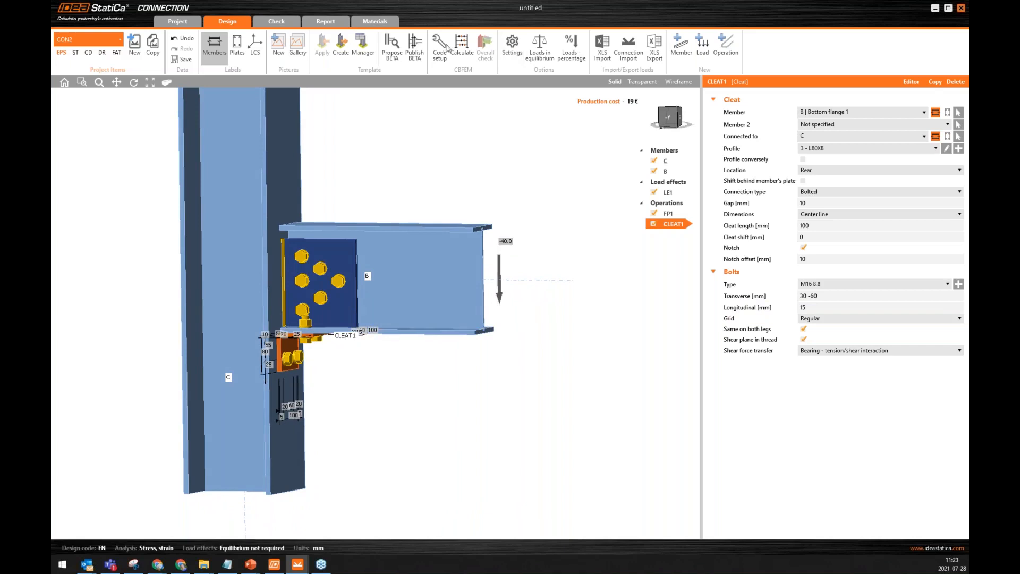
Calculate the connection with the cleat, then display equivalent stress, bolt forces and the bolt check results.
click(462, 45)
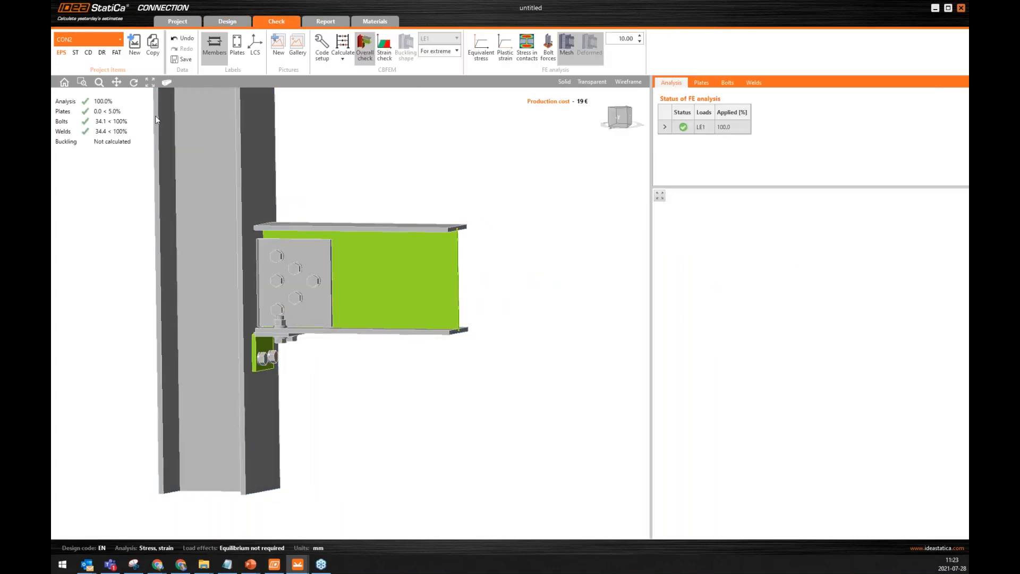
click(476, 56)
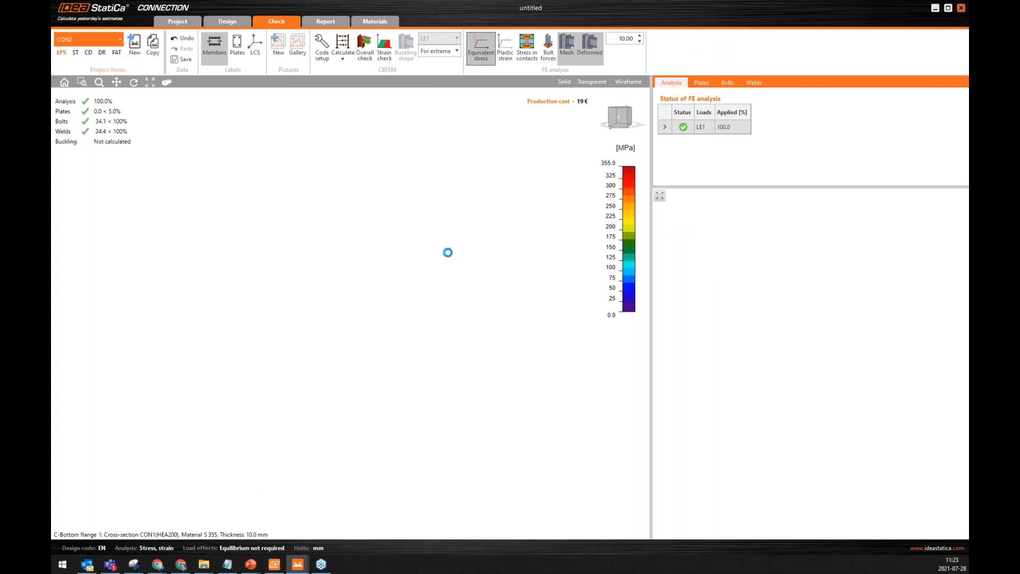
mouse_move(356, 355)
right_down()
mouse_move(374, 317)
mouse_move(360, 339)
mouse_move(374, 355)
right_up()
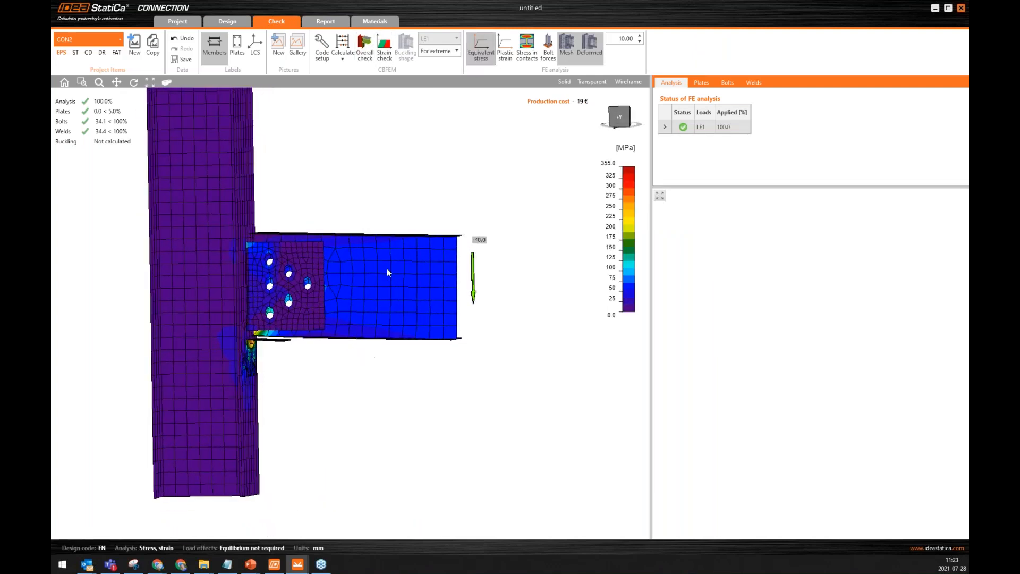
click(549, 53)
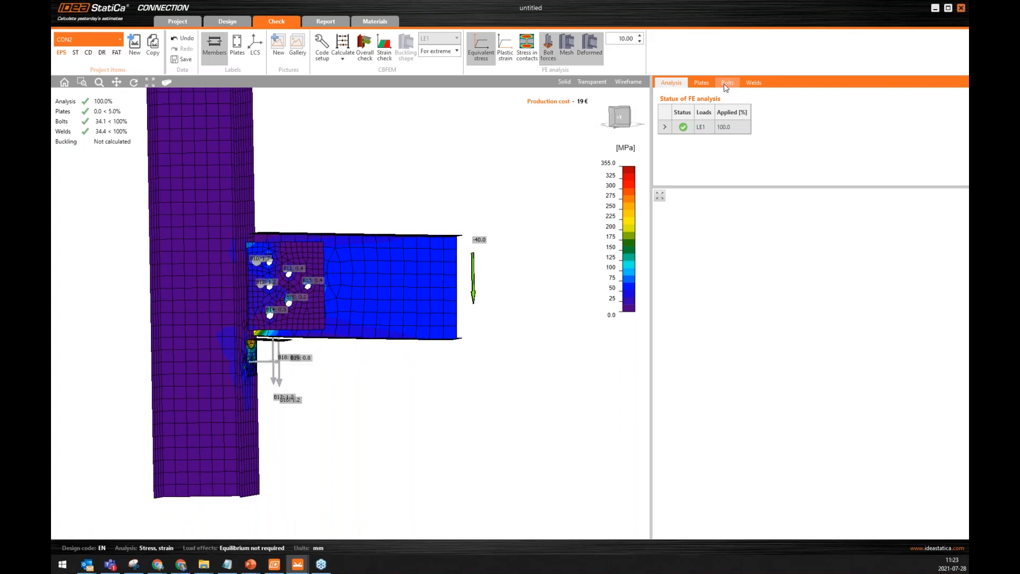
click(727, 83)
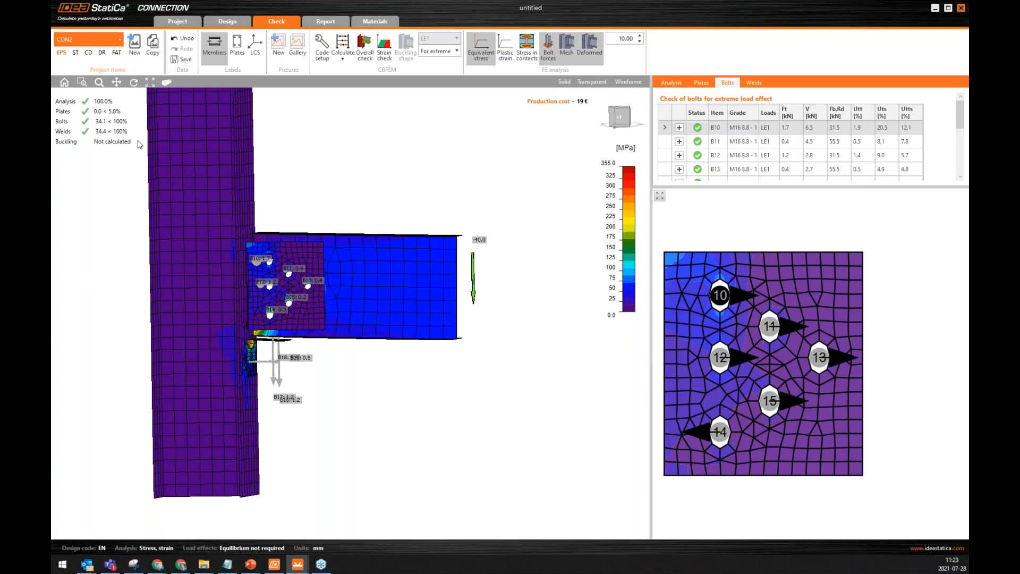
Copy the connection as a new project item and delete all its operations, leaving only the members and load.
click(158, 62)
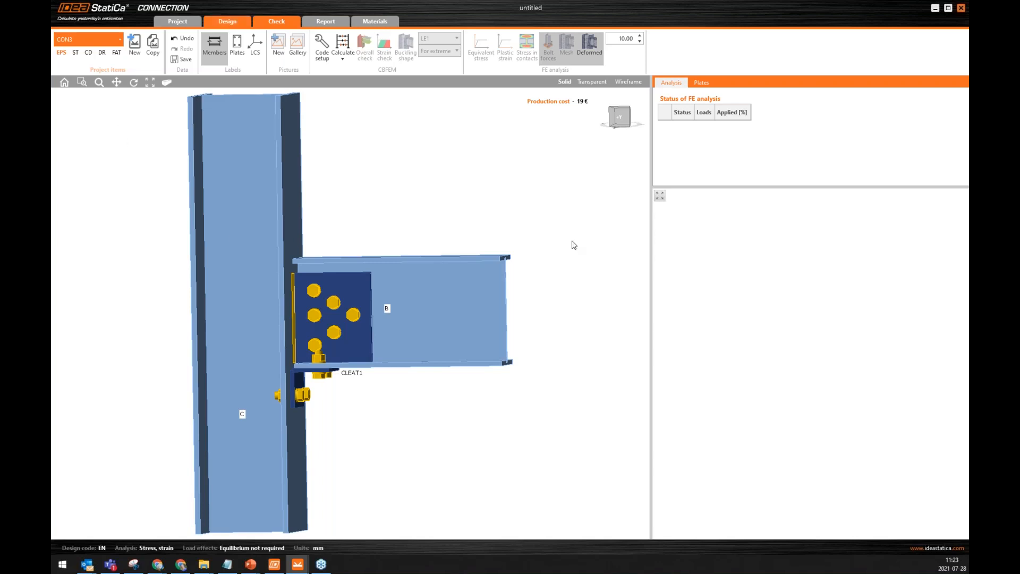
right_click(665, 204)
key(Return)
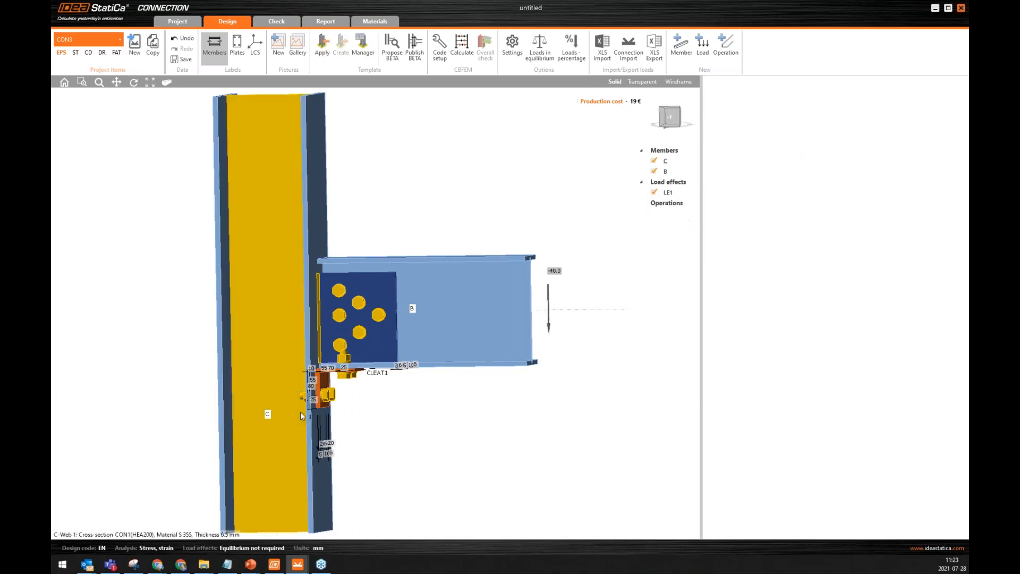
right_drag(366, 326, 473, 176)
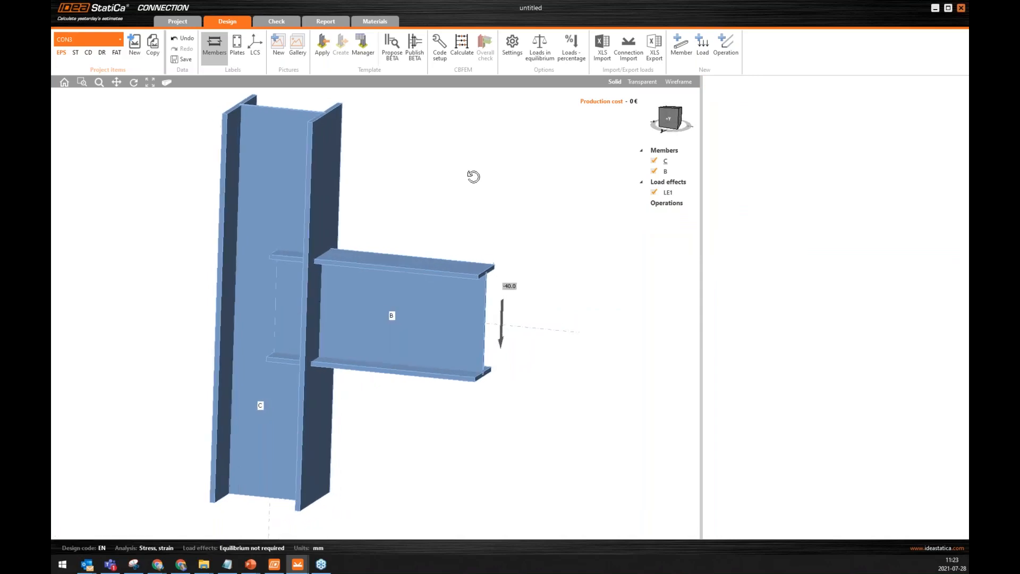
Add a Cut operation that trims beam B against column C and welds it to the column.
click(726, 45)
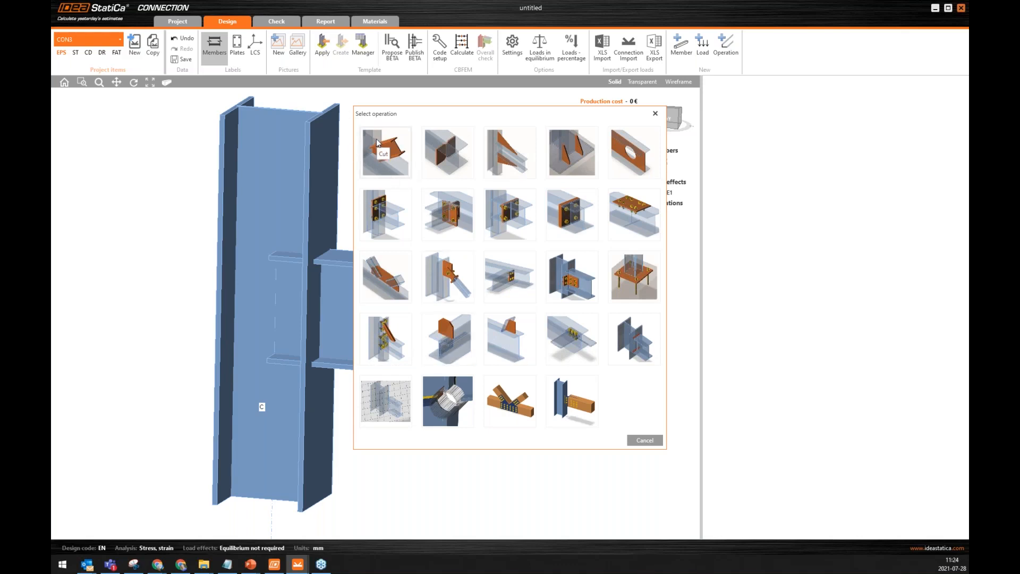
click(400, 155)
middle_drag(504, 329, 519, 320)
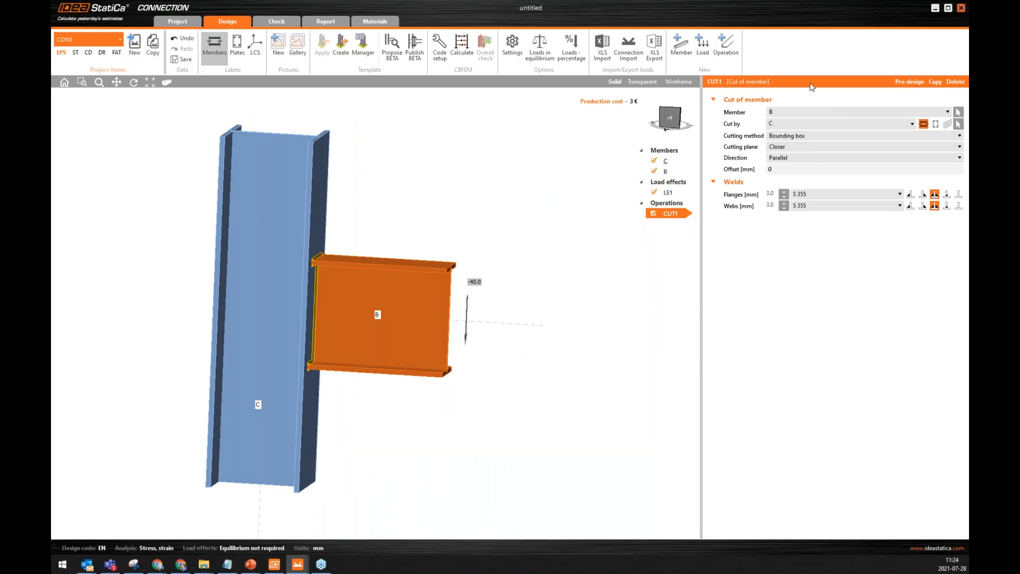
Remove the flange and web welds from the cut of beam B and set its offset to 10 mm.
click(959, 194)
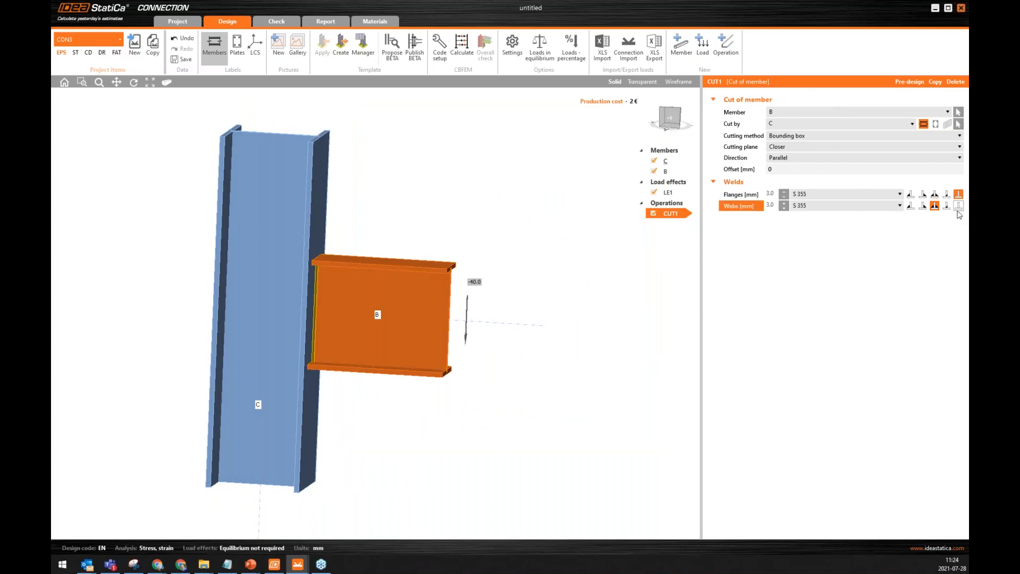
click(959, 207)
click(739, 170)
text(1)
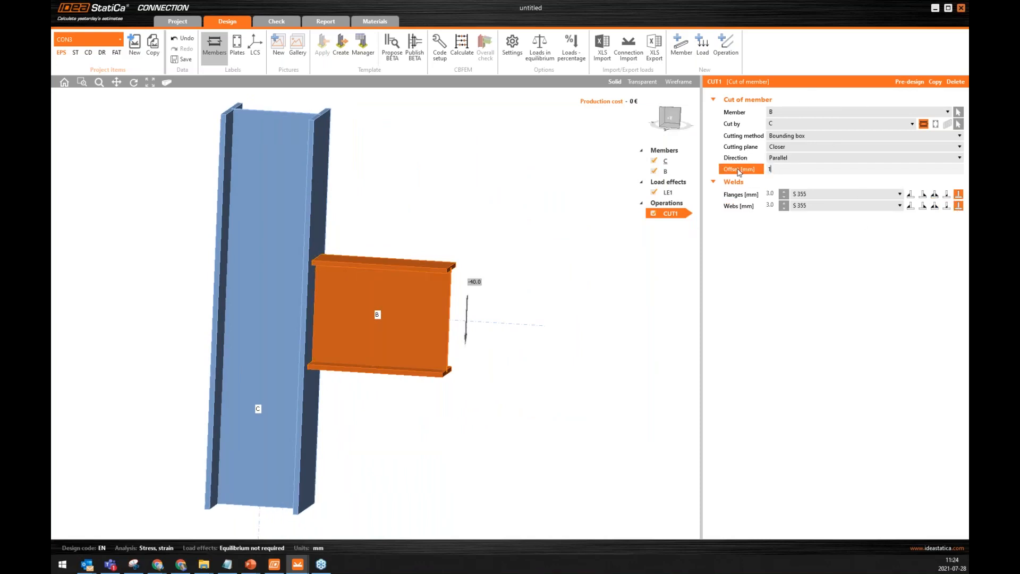
text(0)
key(Return)
middle_drag(331, 302, 341, 294)
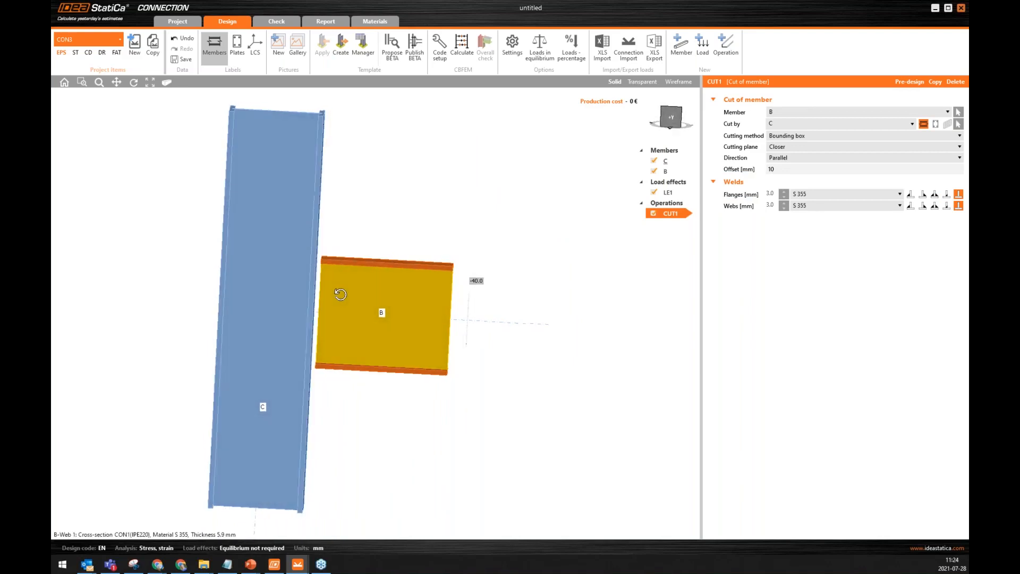
Add a stiffening plate with its origin on member B, attached to plate Web 1.
click(726, 44)
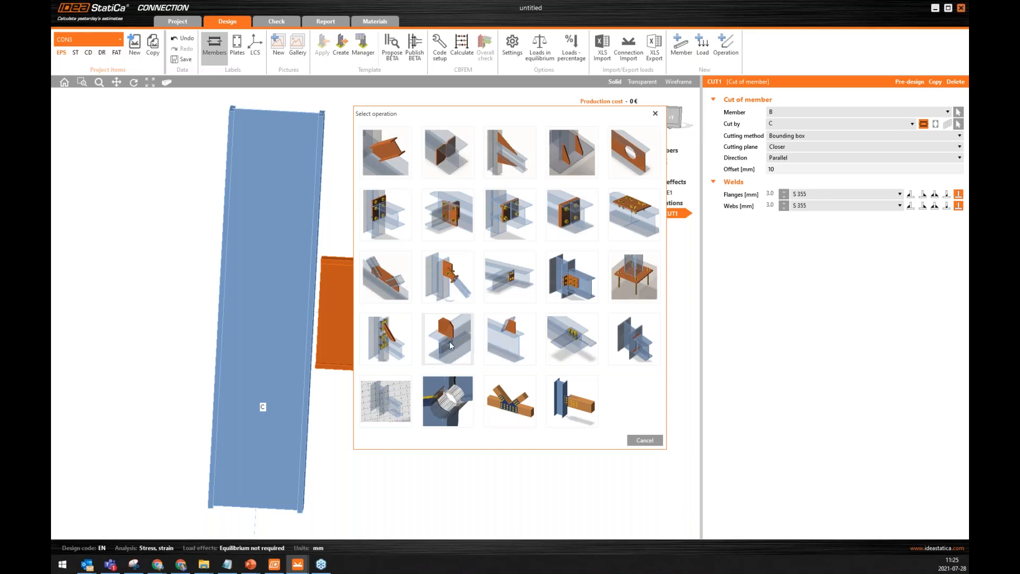
click(449, 345)
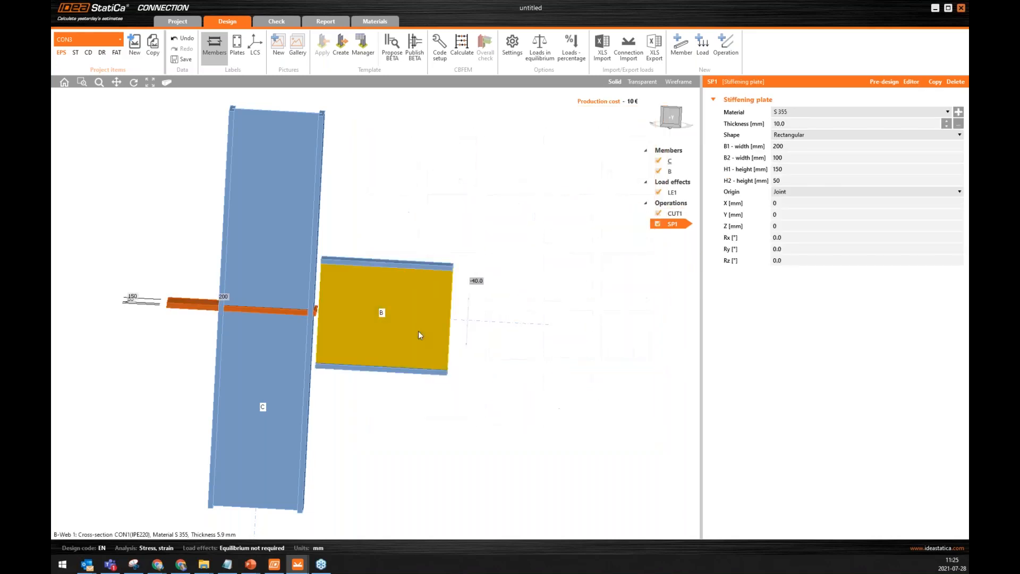
click(790, 193)
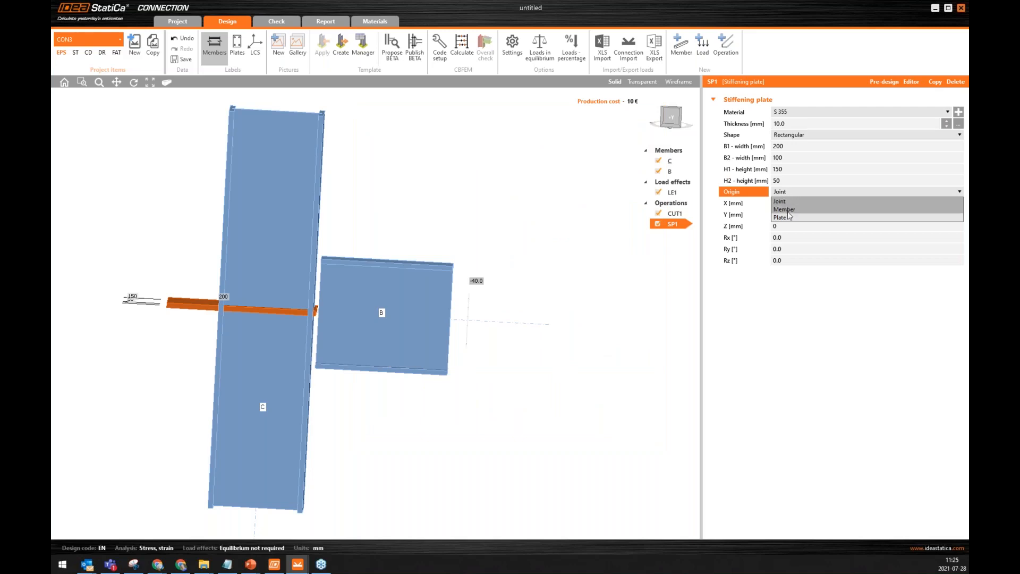
click(784, 211)
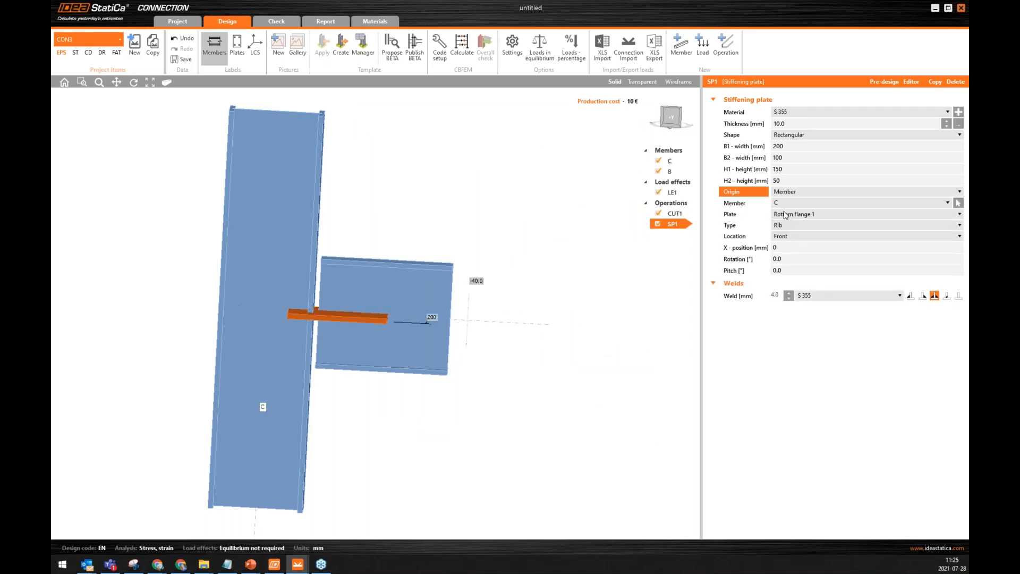
click(797, 205)
click(789, 230)
click(789, 217)
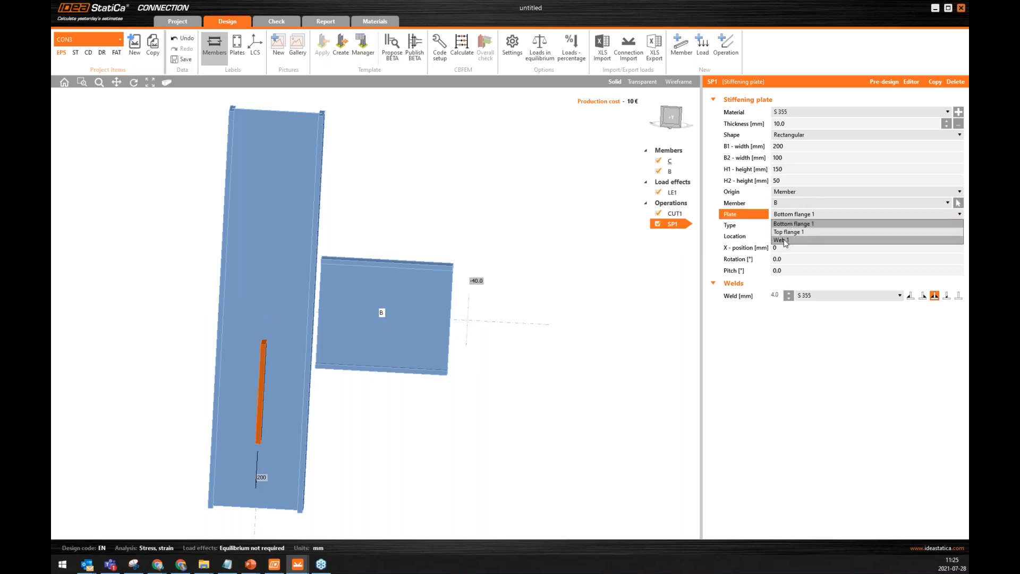
click(786, 228)
Make the stiffening plate a Doubler located on both sides of the beam web.
click(783, 226)
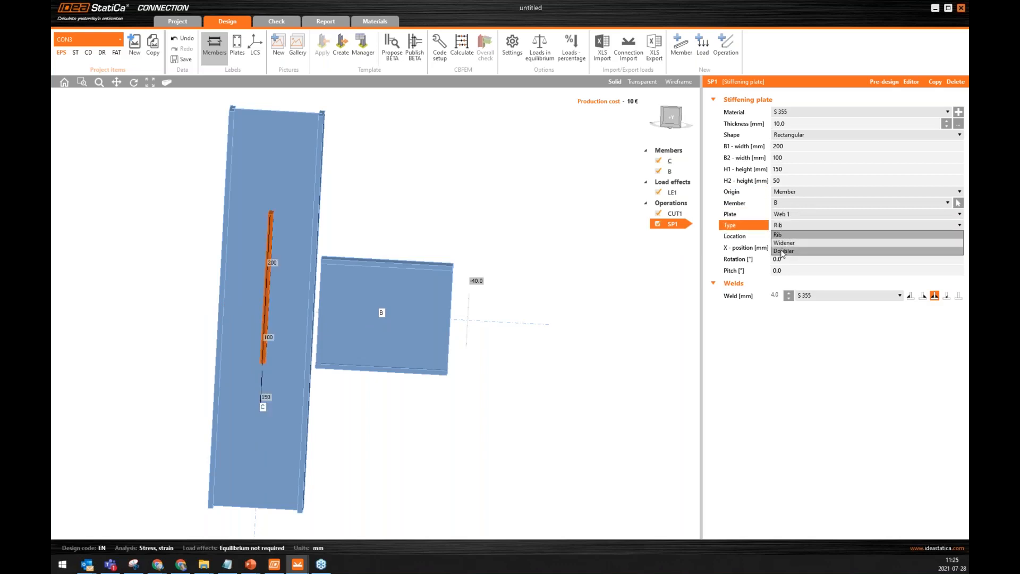
click(784, 248)
click(787, 236)
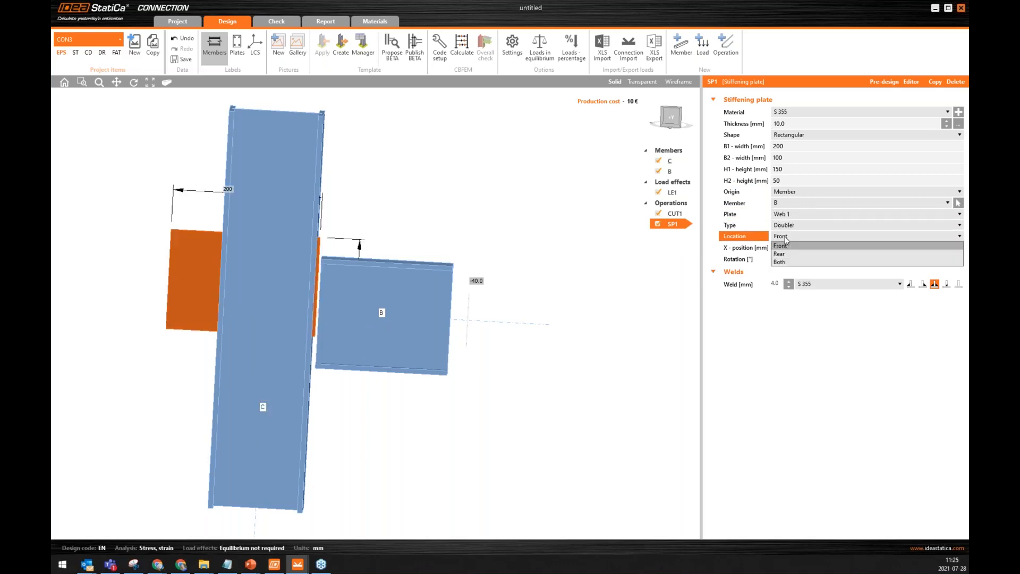
click(782, 264)
middle_drag(490, 260, 454, 279)
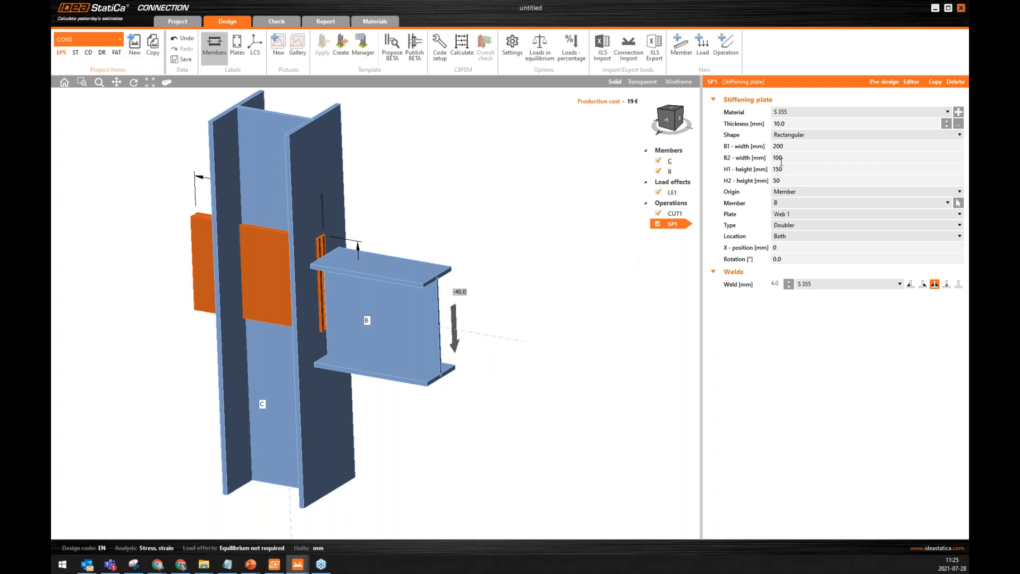
Size the doubler plates with B1 0 mm, B2 200 mm, and H1 and H2 both 90 mm.
click(733, 149)
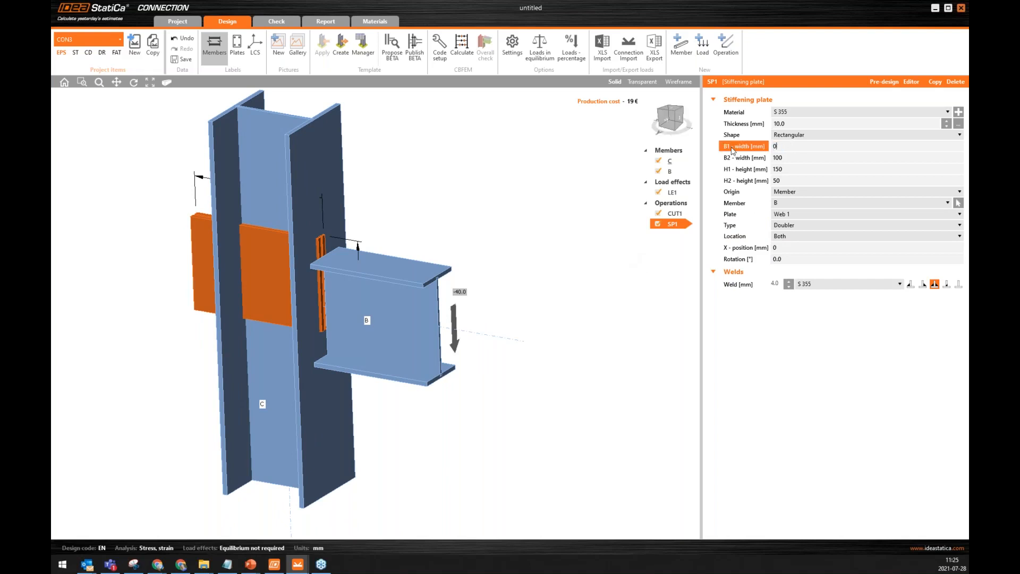
key(Tab)
text(2)
key(Tab)
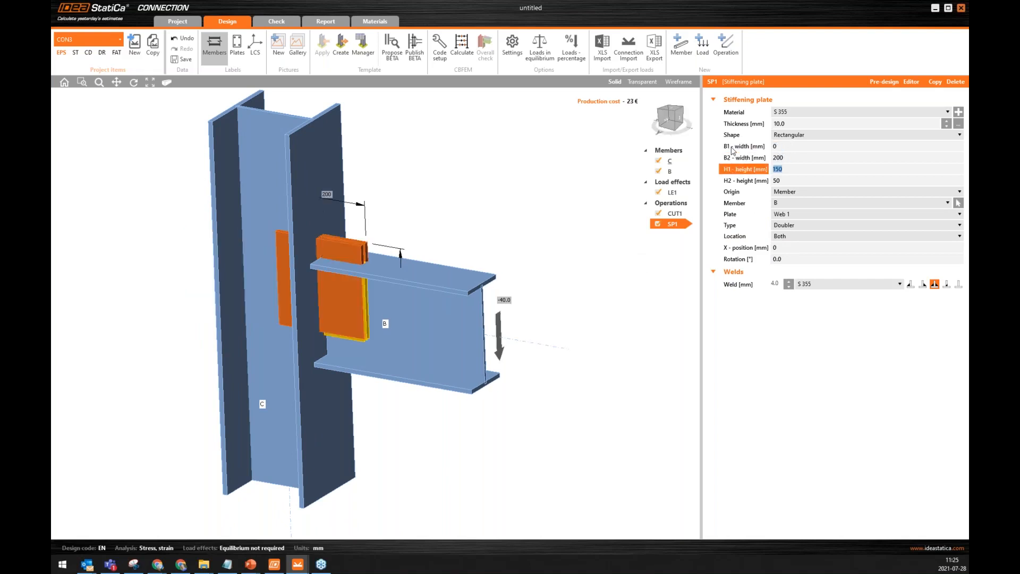
key(Tab)
text(90)
key(Tab)
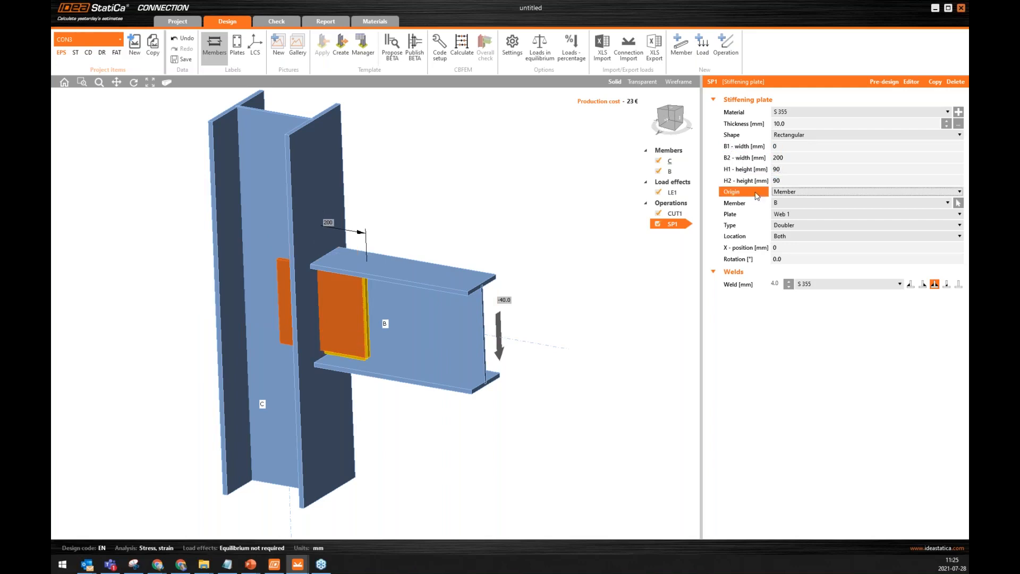
Remove the doubler plates' weld to the beam web and set their thickness to 6 mm.
click(959, 284)
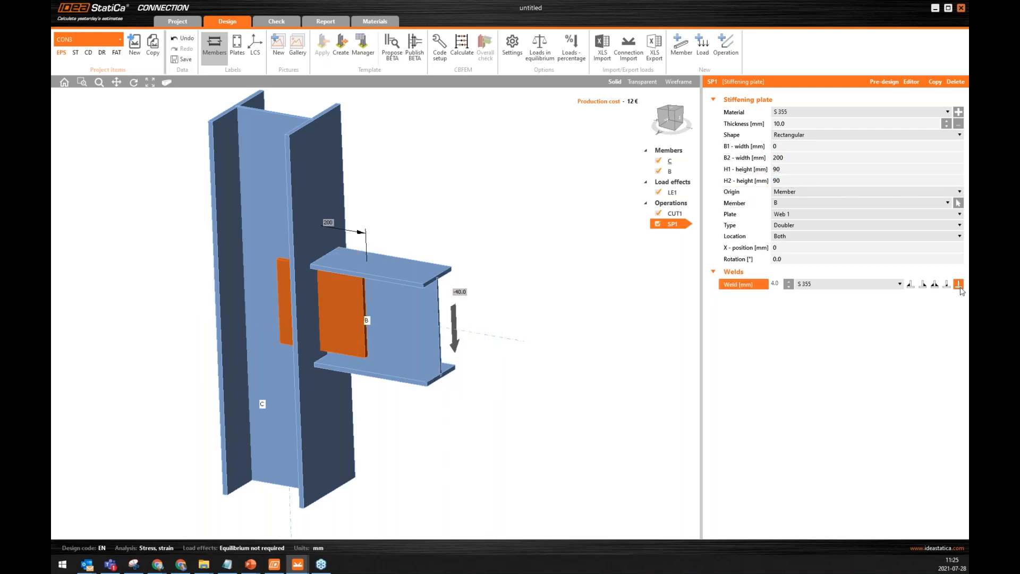
right_drag(513, 315, 534, 312)
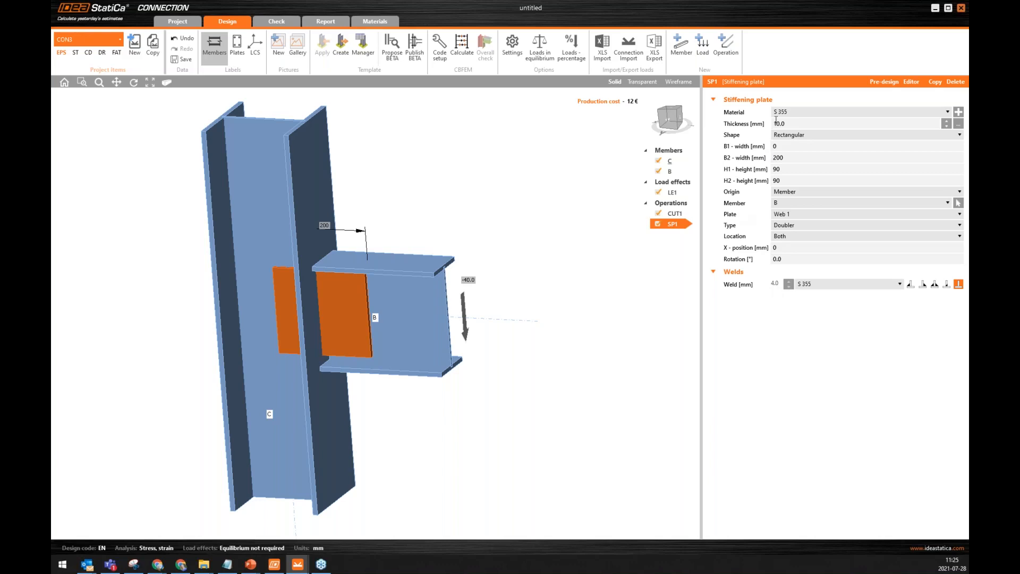
click(738, 124)
text(6)
key(Return)
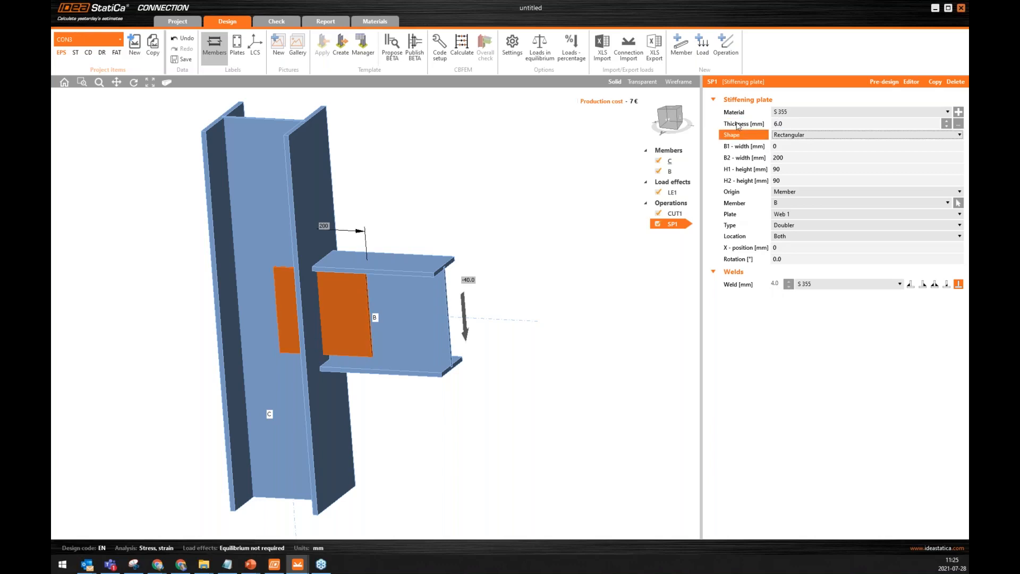
scroll(302, 279, up, 3)
right_drag(313, 280, 341, 254)
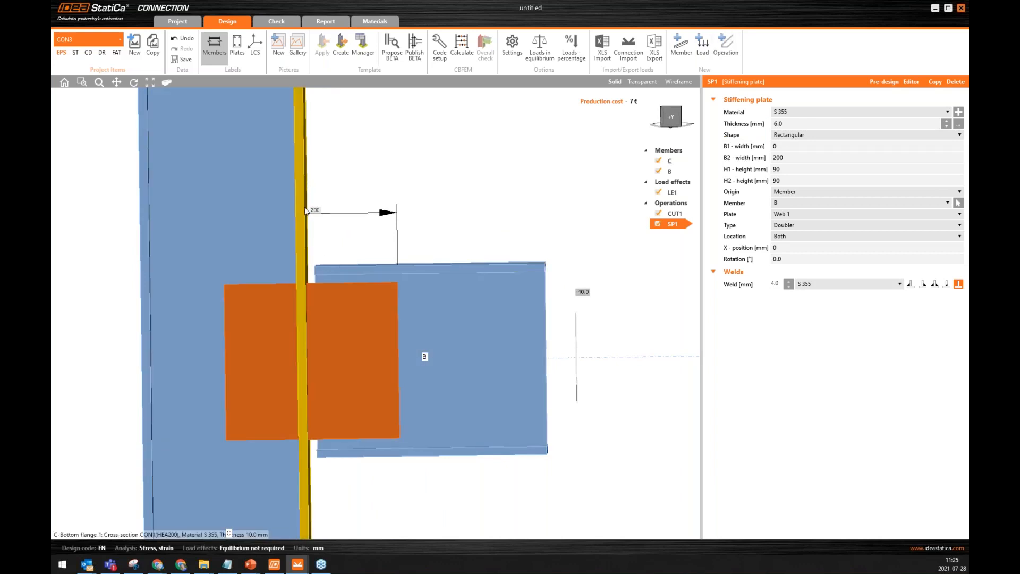
Add a plate cut operation that trims doubler plate SP1b against column C.
click(726, 45)
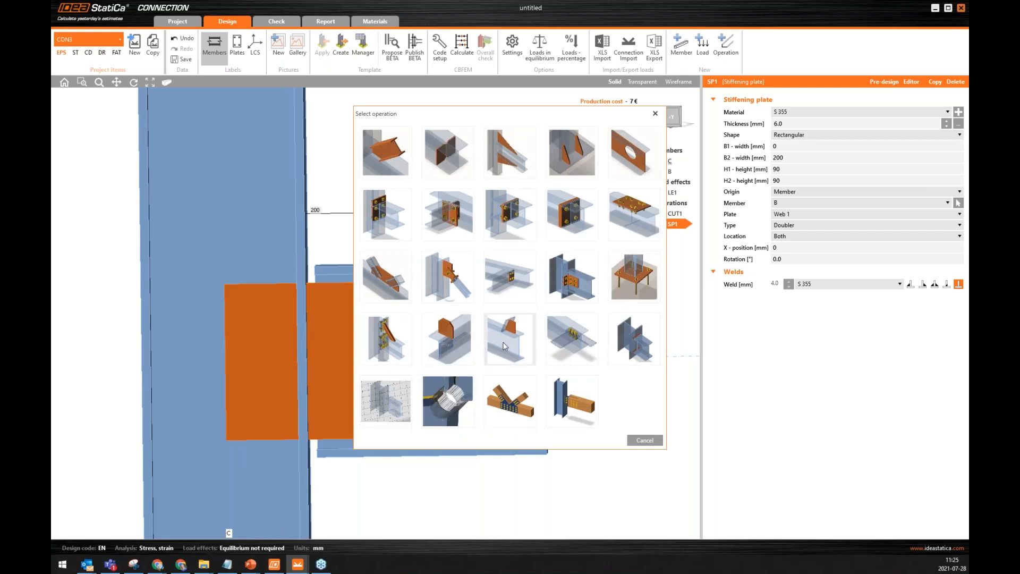
click(521, 334)
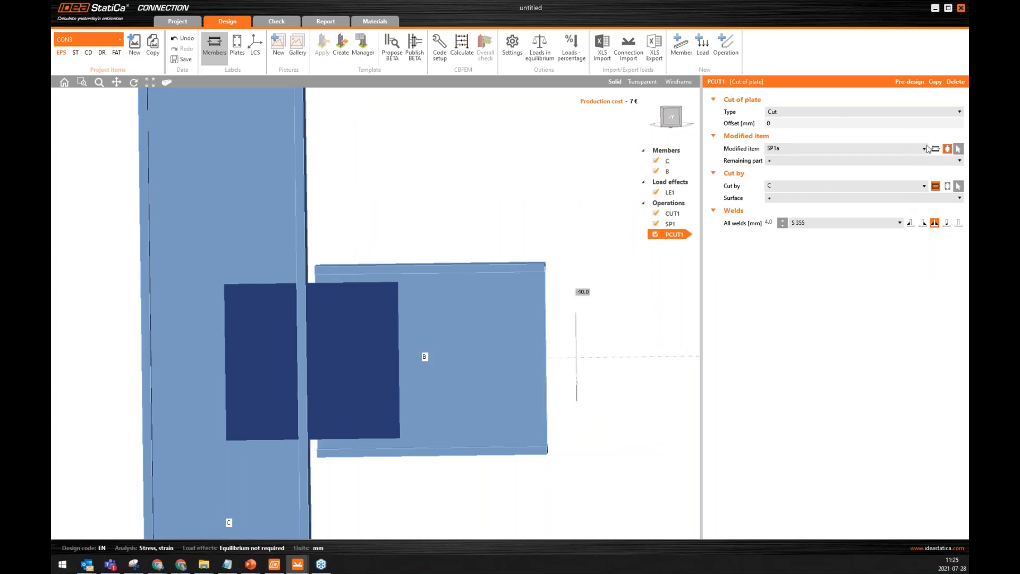
click(959, 149)
click(385, 341)
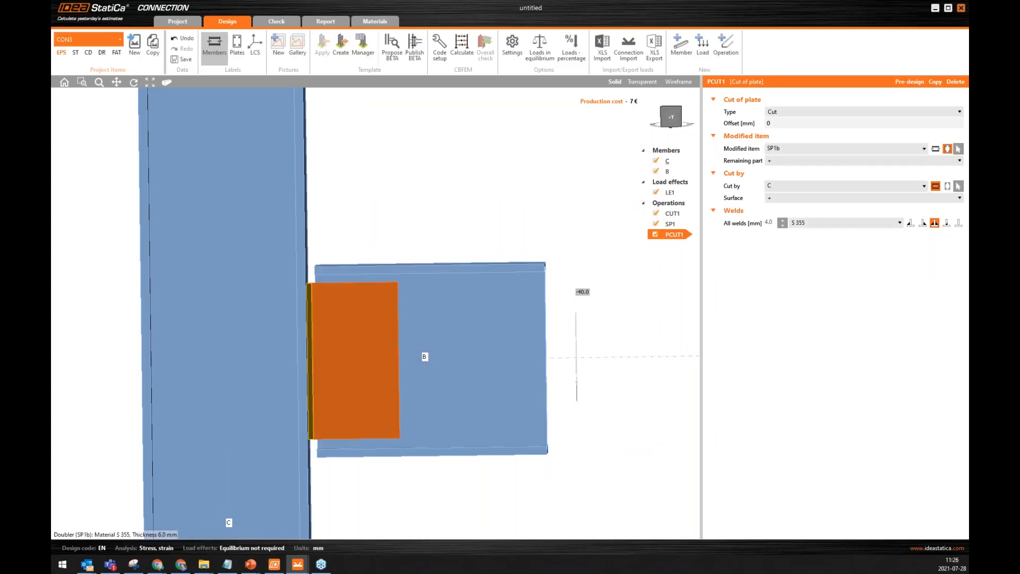
right_drag(355, 324, 341, 338)
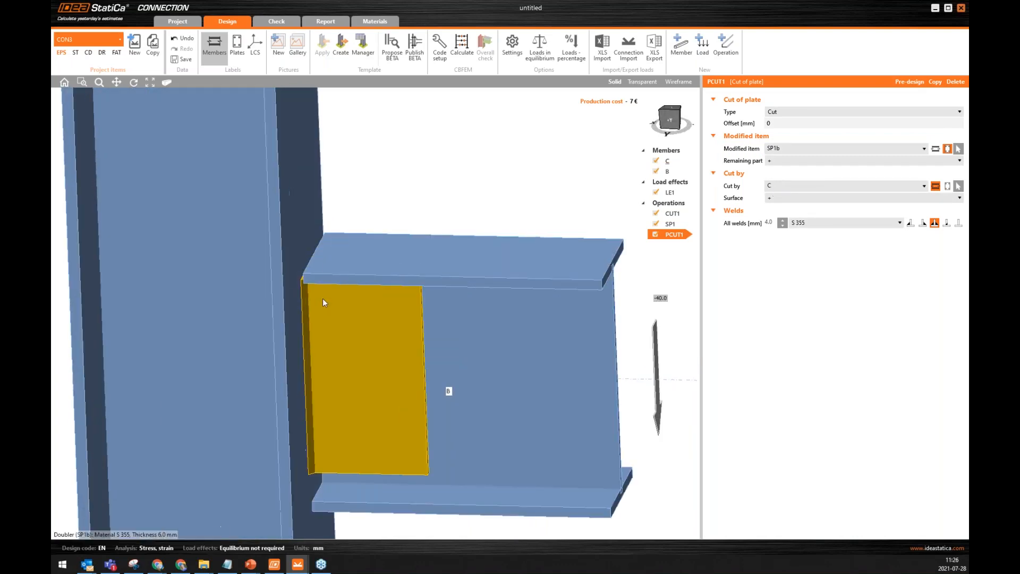
Change the plate cut's double fillet weld on SP1b to a single fillet on the plate's outer side.
scroll(323, 298, up, 5)
click(923, 224)
mouse_move(417, 353)
right_down()
mouse_move(406, 375)
mouse_move(417, 392)
mouse_move(409, 370)
right_up()
scroll(408, 370, down, 5)
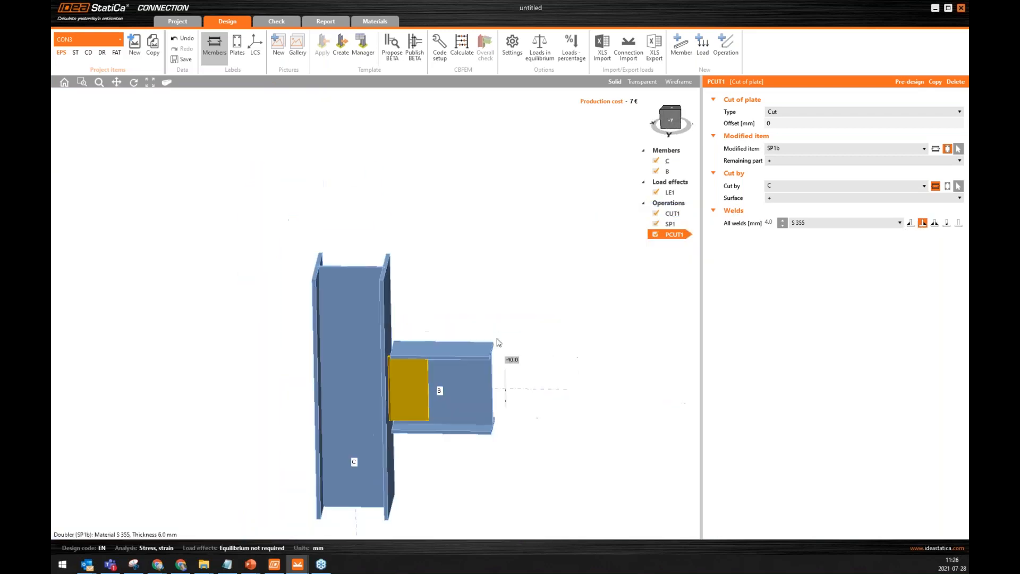
right_drag(549, 345, 276, 352)
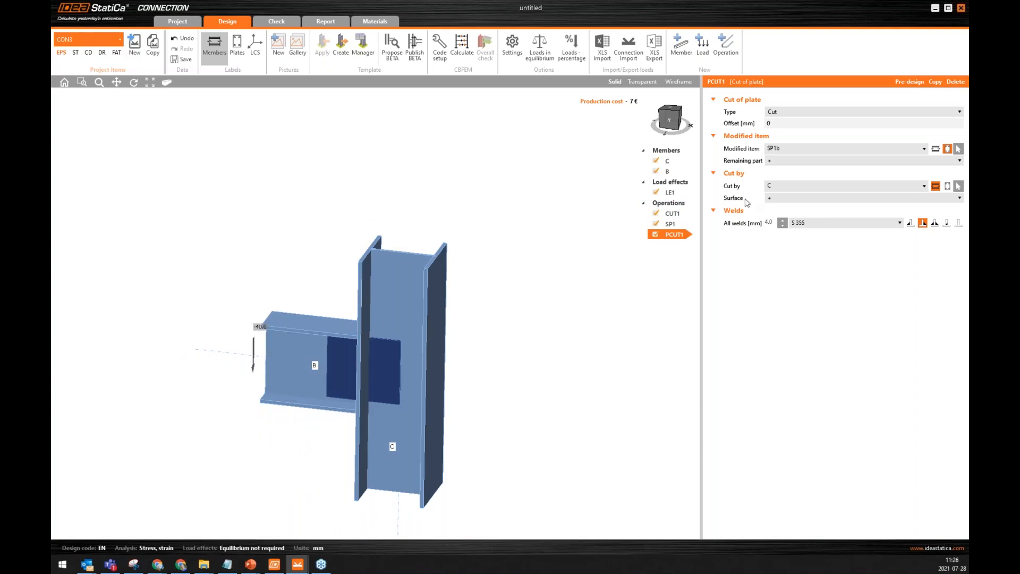
Copy the plate cut and assign the copy to doubler plate SP1a on the other side of the web.
right_click(673, 235)
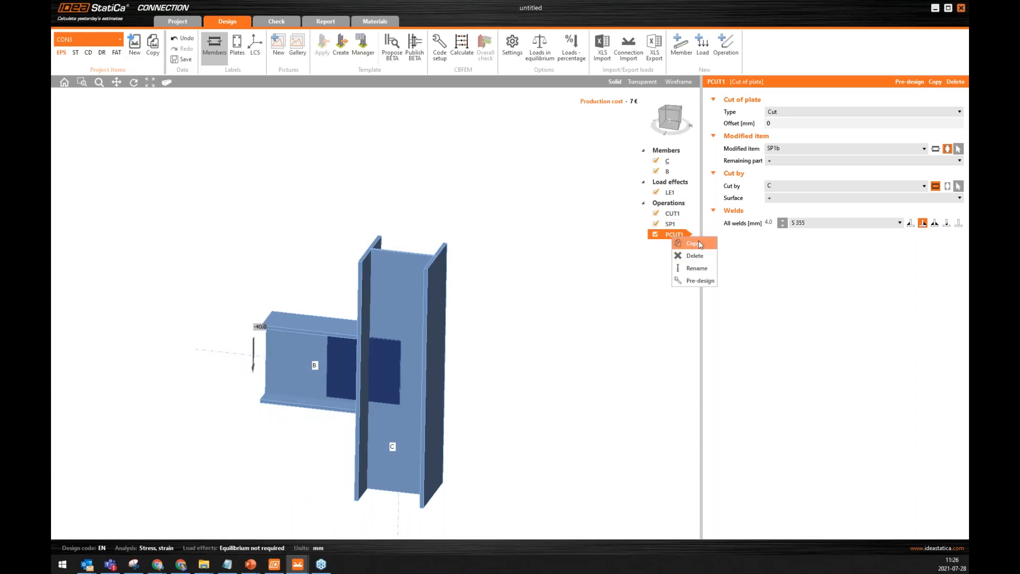
click(691, 243)
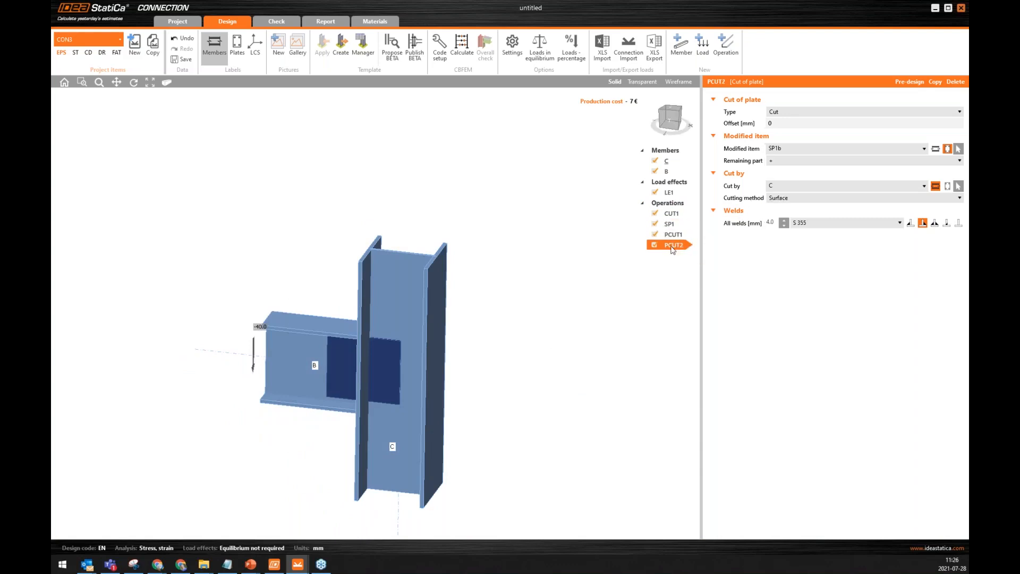
click(958, 149)
click(344, 366)
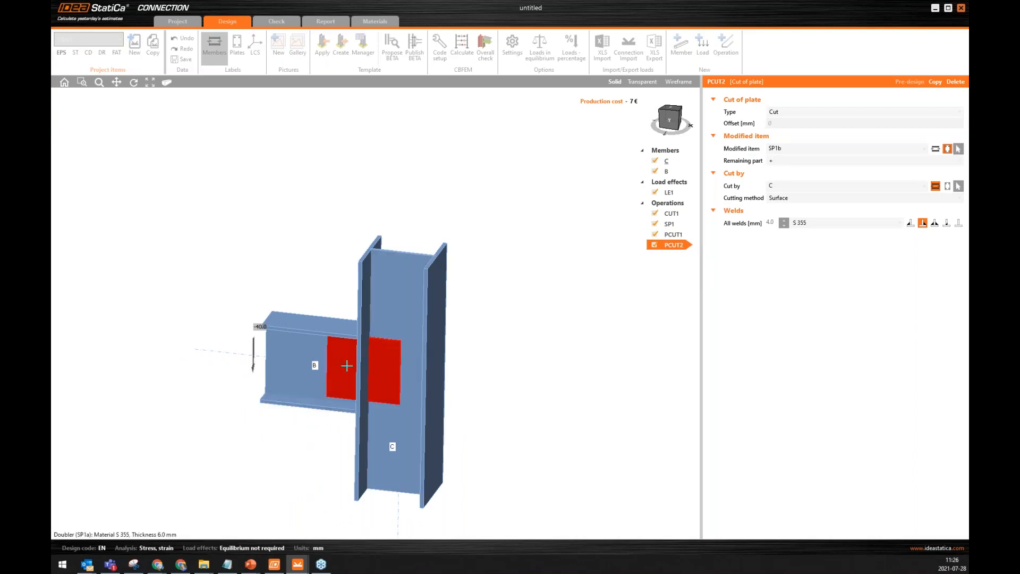
right_drag(367, 375, 413, 337)
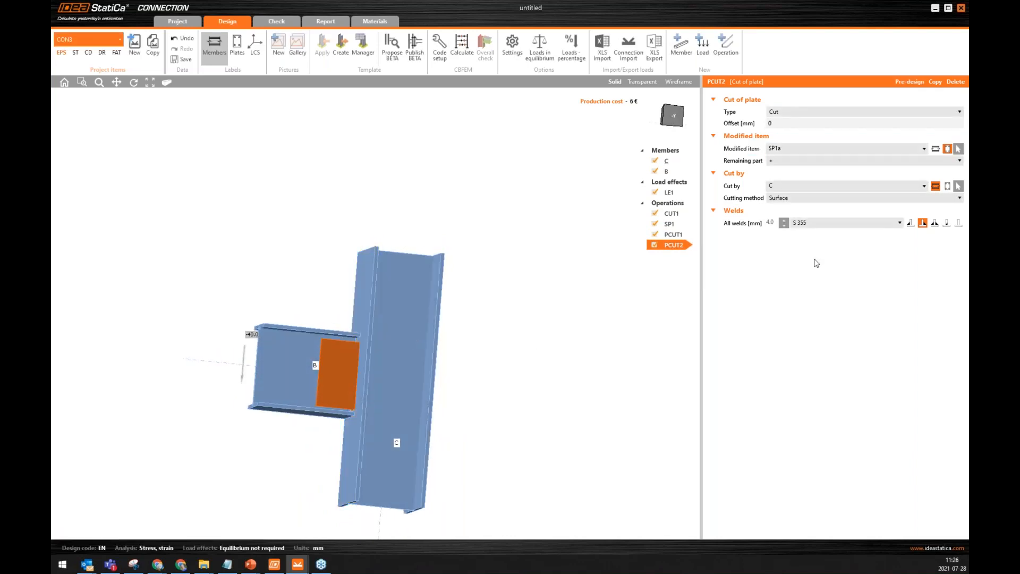
Switch the copied cut's single fillet weld to the outer side of SP1a and inspect both plates.
click(910, 223)
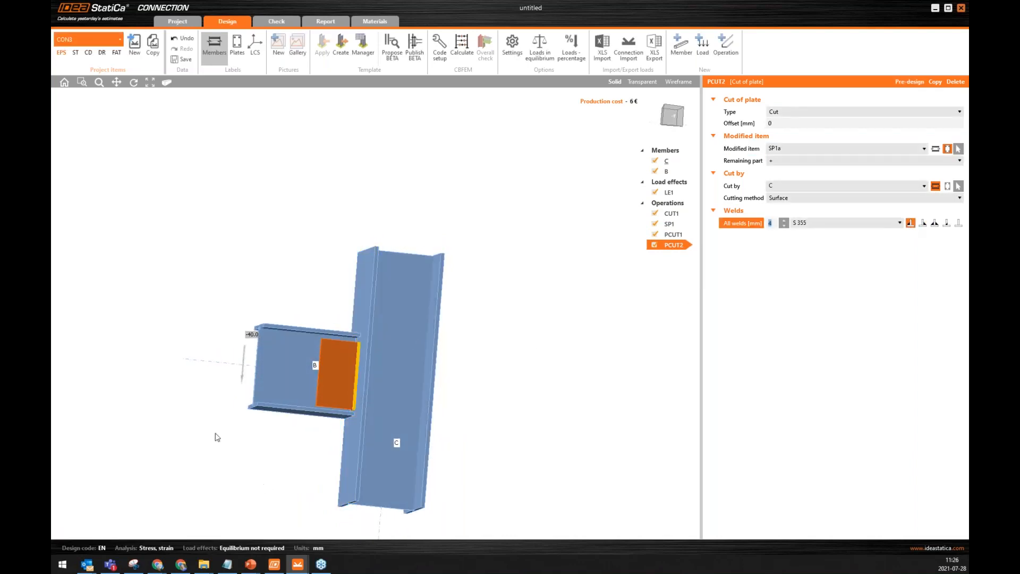
scroll(361, 361, up, 3)
scroll(361, 361, up, 3)
right_drag(198, 394, 443, 400)
right_drag(176, 407, 410, 398)
scroll(411, 398, down, 5)
scroll(330, 385, up, 3)
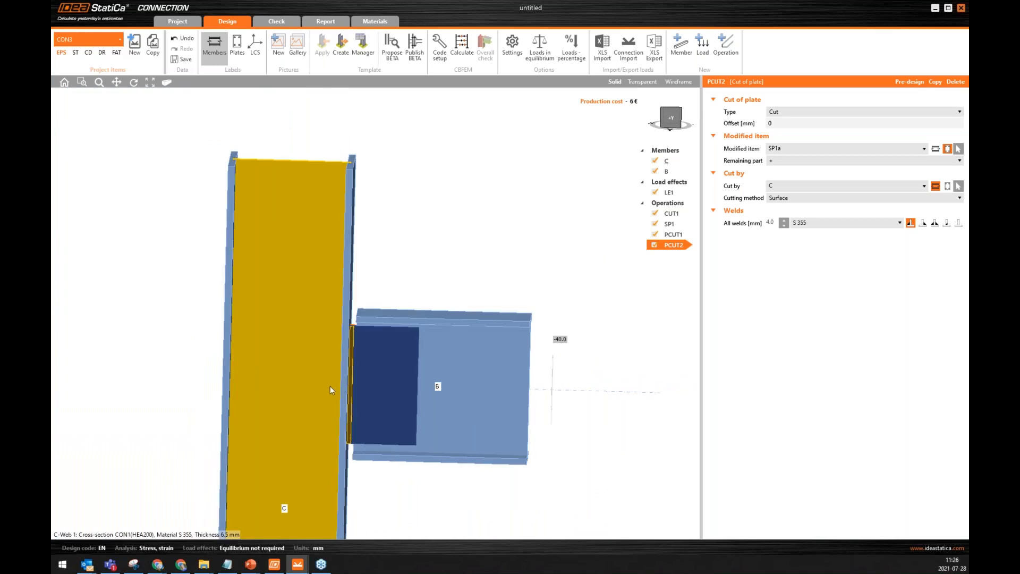
Add a bolt grid operation and set its items count to 3.
click(727, 53)
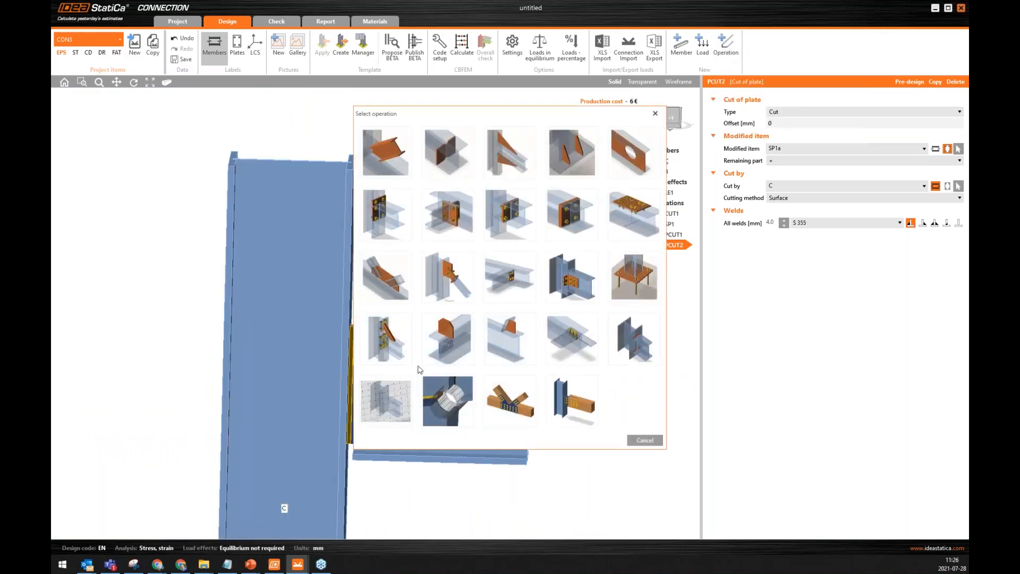
click(583, 327)
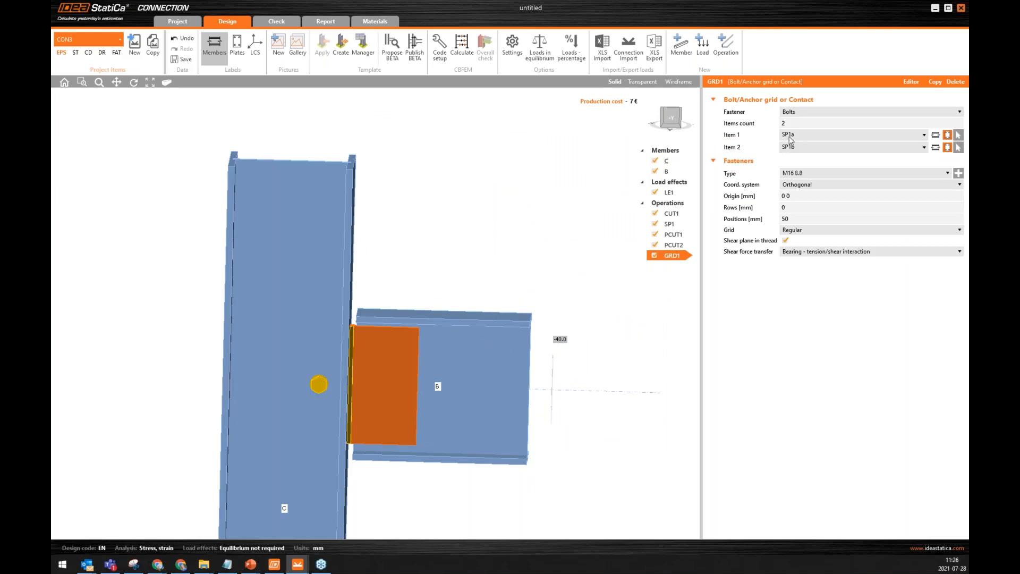
click(754, 124)
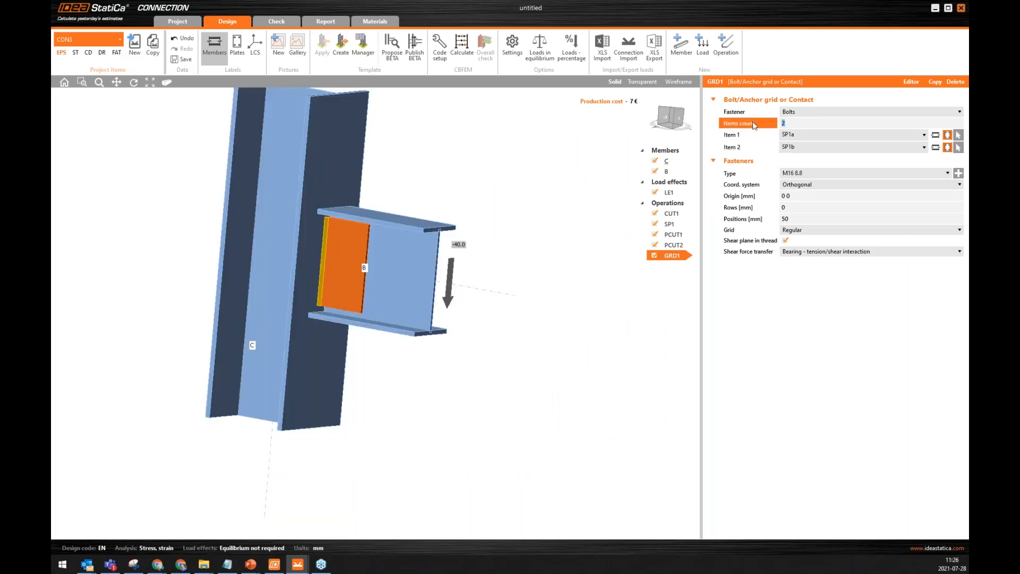
key(Tab)
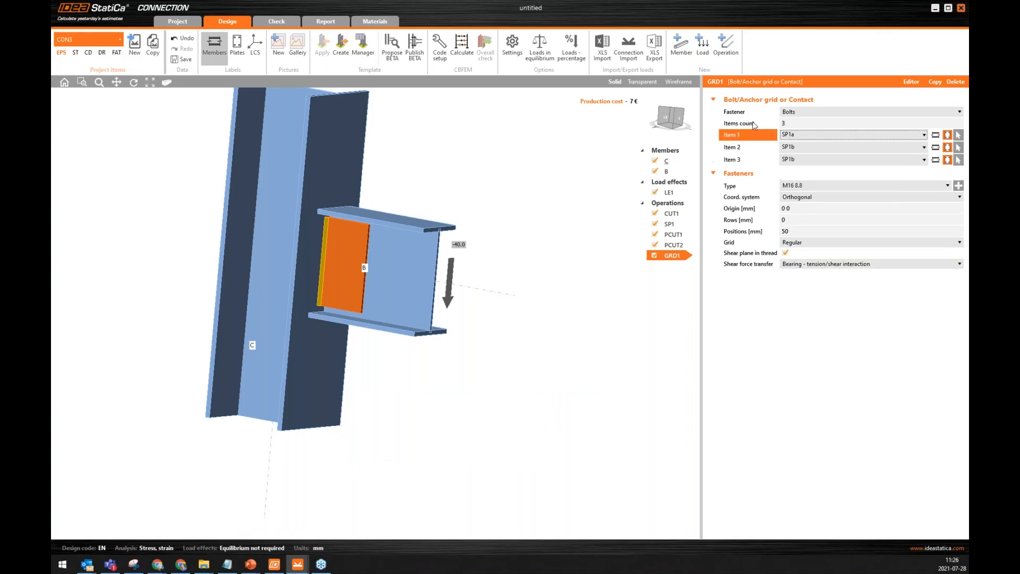
Assign the bolt grid's three items to plate SP1b, the web of beam B and plate SP1a.
scroll(360, 184, up, 2)
click(958, 134)
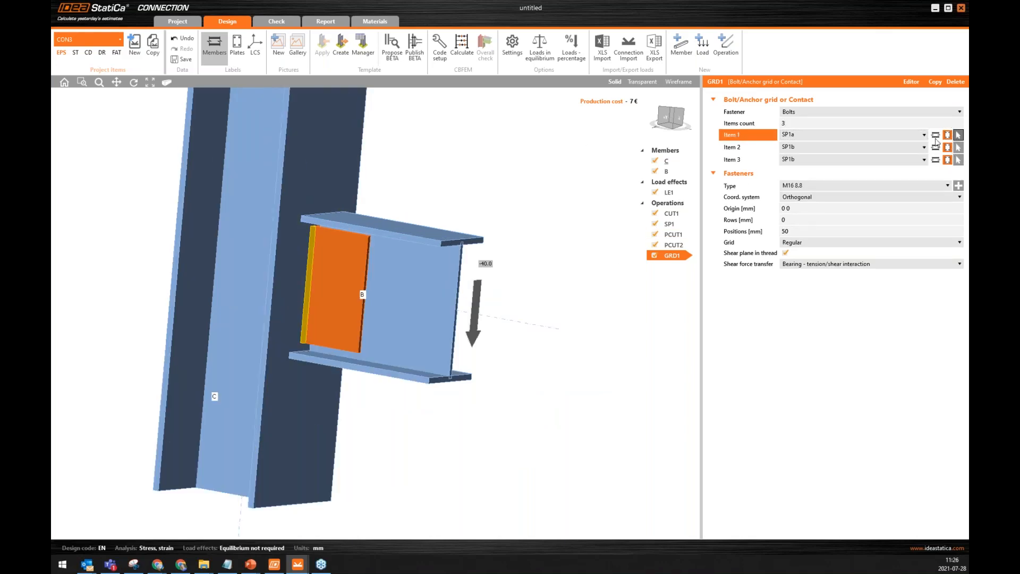
click(345, 295)
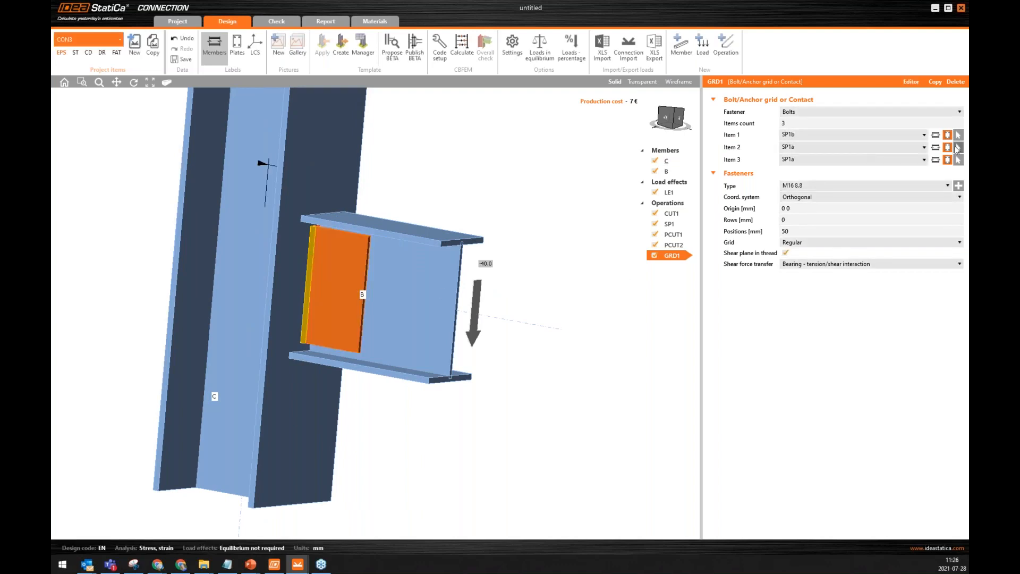
click(935, 147)
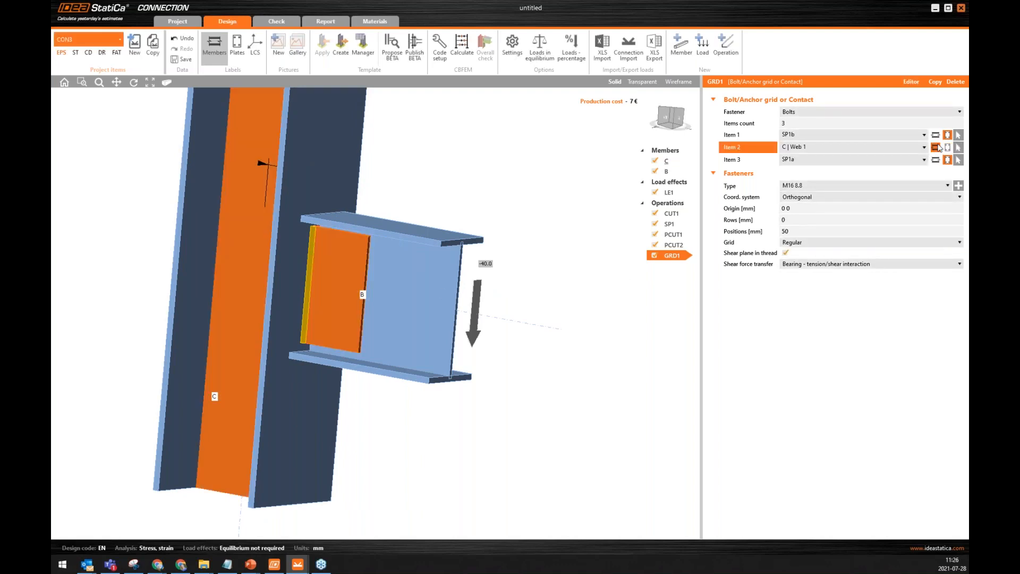
click(958, 147)
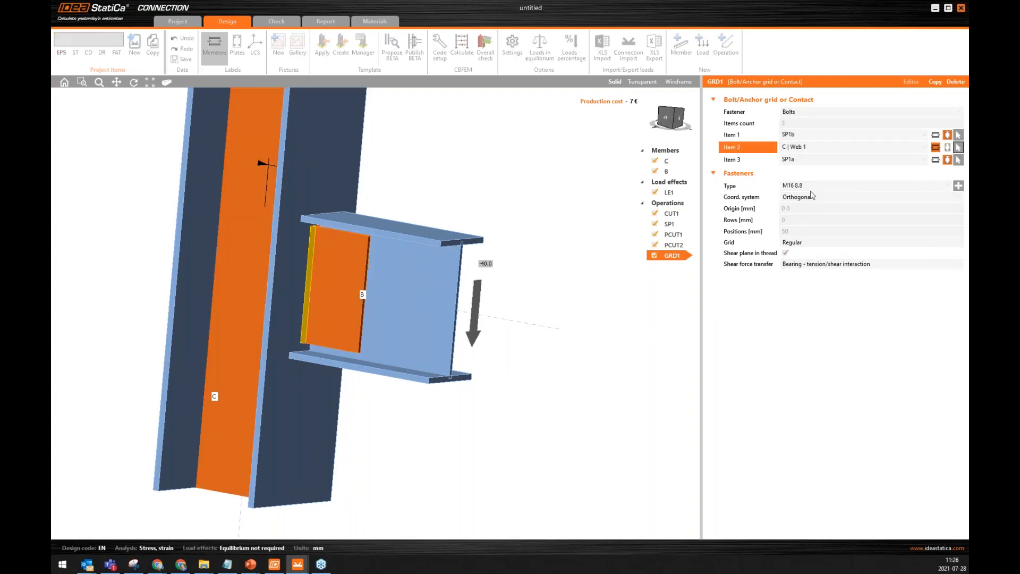
click(416, 289)
right_drag(555, 221, 381, 281)
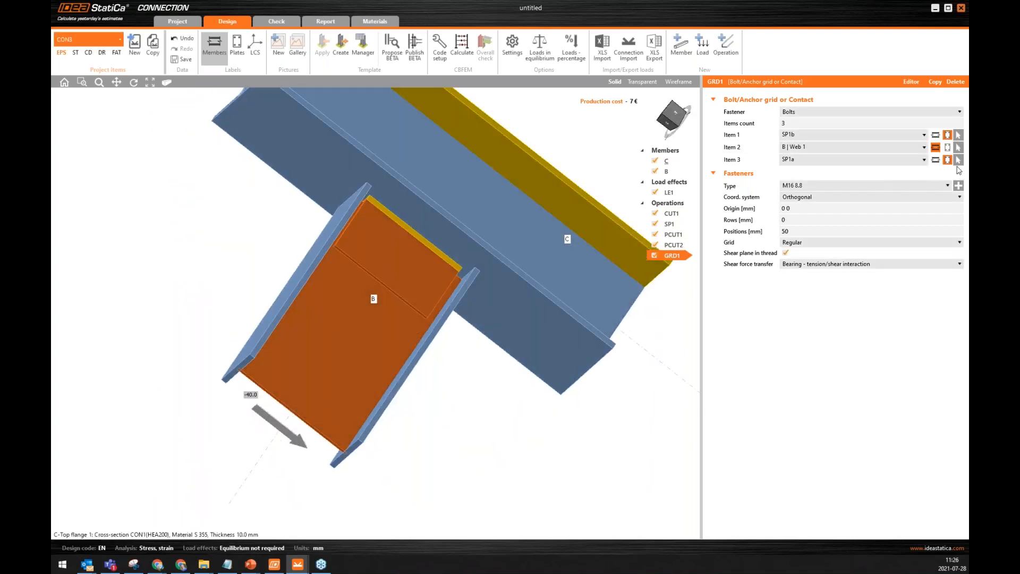
click(959, 159)
right_drag(284, 308, 404, 259)
middle_drag(288, 259, 519, 225)
right_drag(415, 232, 372, 307)
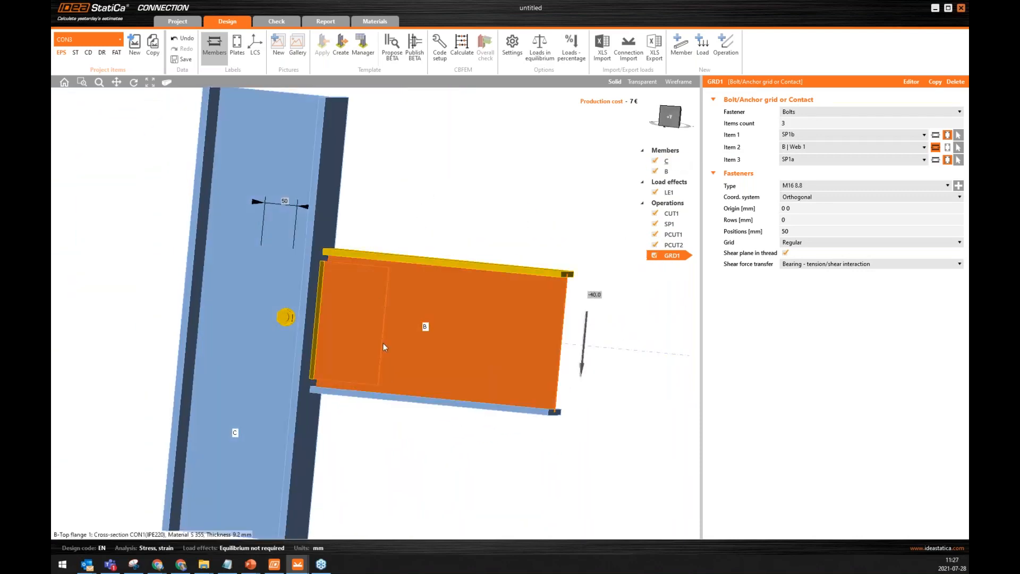
mouse_move(392, 200)
right_down()
mouse_move(375, 221)
mouse_move(392, 212)
mouse_move(380, 210)
right_up()
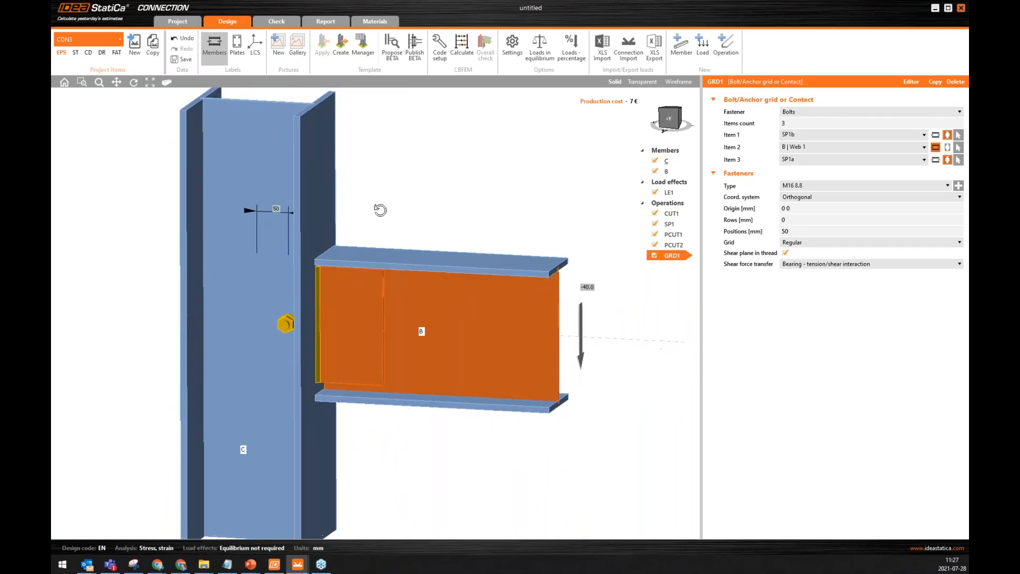
Set the bolt grid's origin to 150 0 mm so the bolt moves onto the web plates.
click(786, 208)
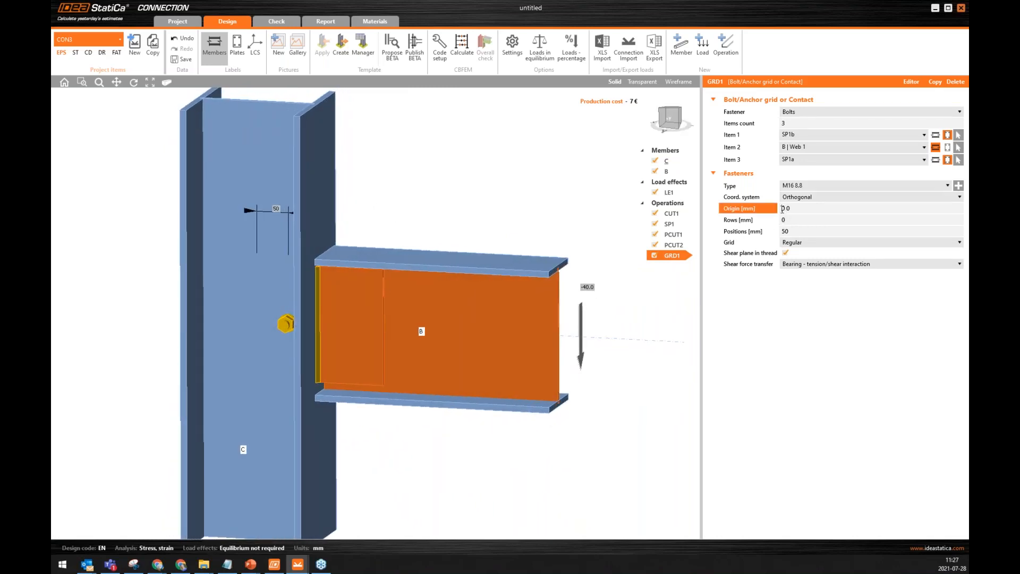
text(15)
key(Tab)
right_drag(474, 330, 502, 326)
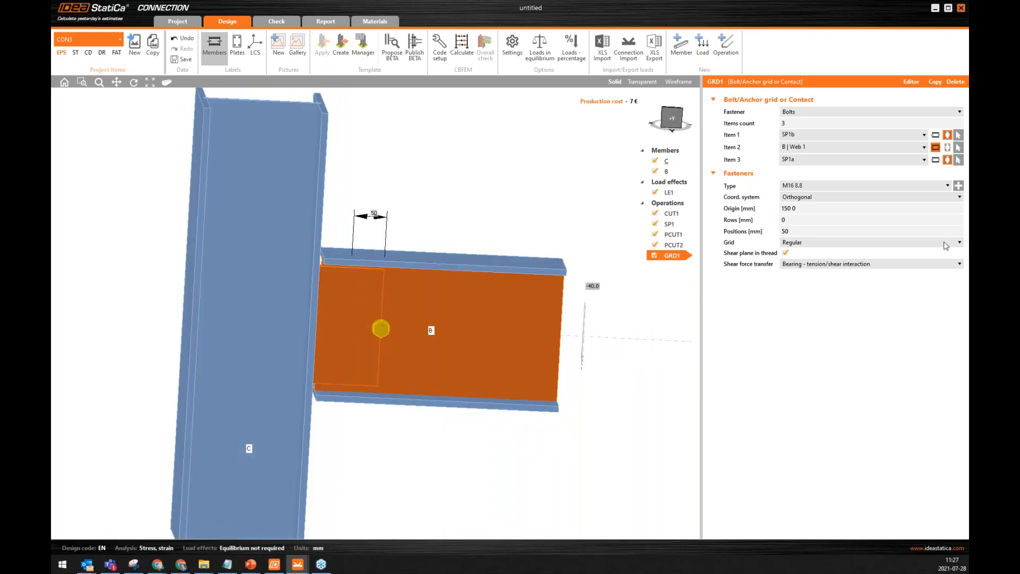
Set the bolt rows to 30 -60 mm and the bolt positions to 0.
click(797, 220)
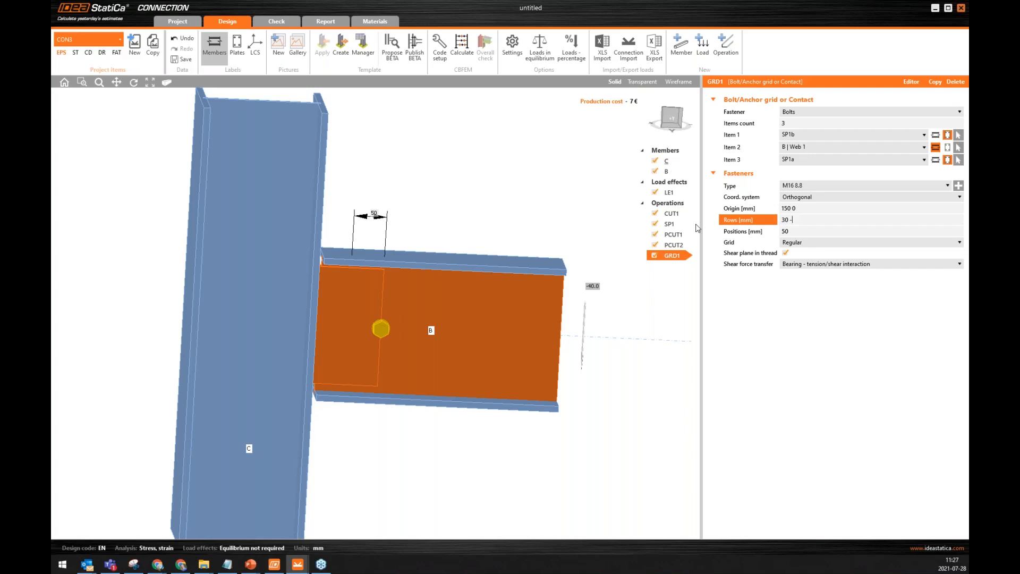
key(Tab)
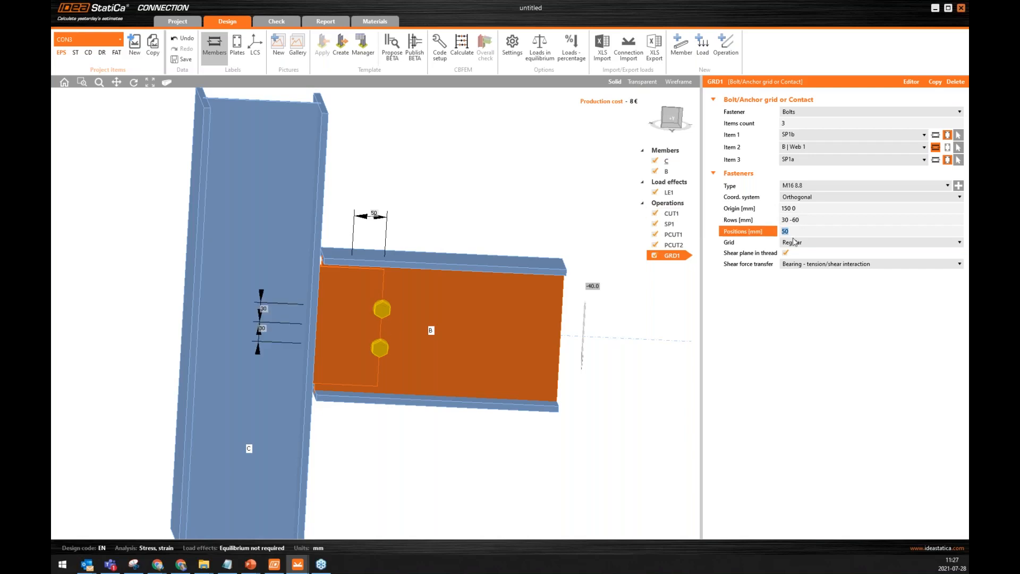
key(Tab)
Calculate the bolted twin-plate connection and inspect the overall check on the model.
middle_drag(503, 313, 470, 319)
scroll(483, 353, down, 3)
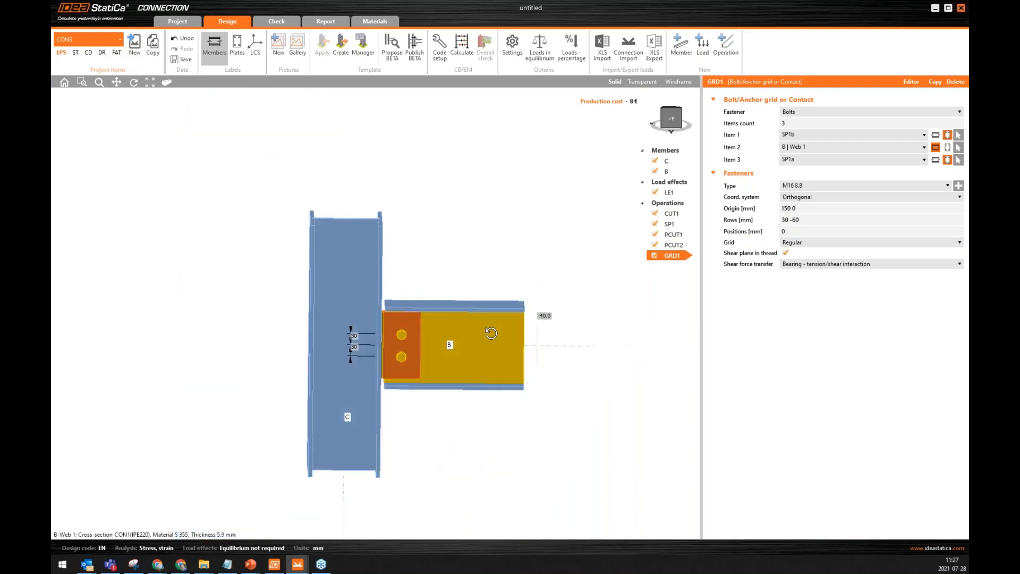
click(467, 49)
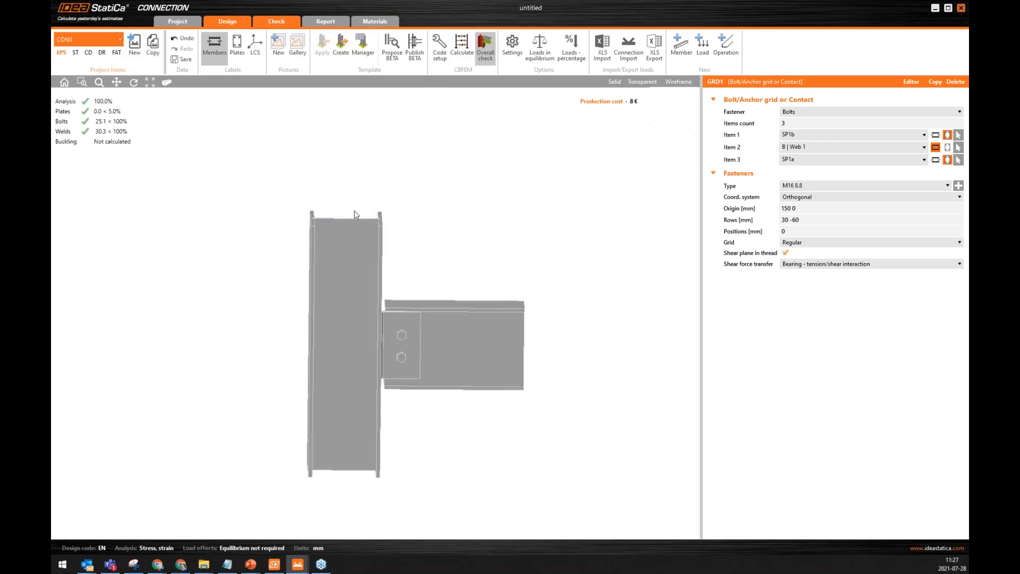
right_drag(429, 276, 408, 280)
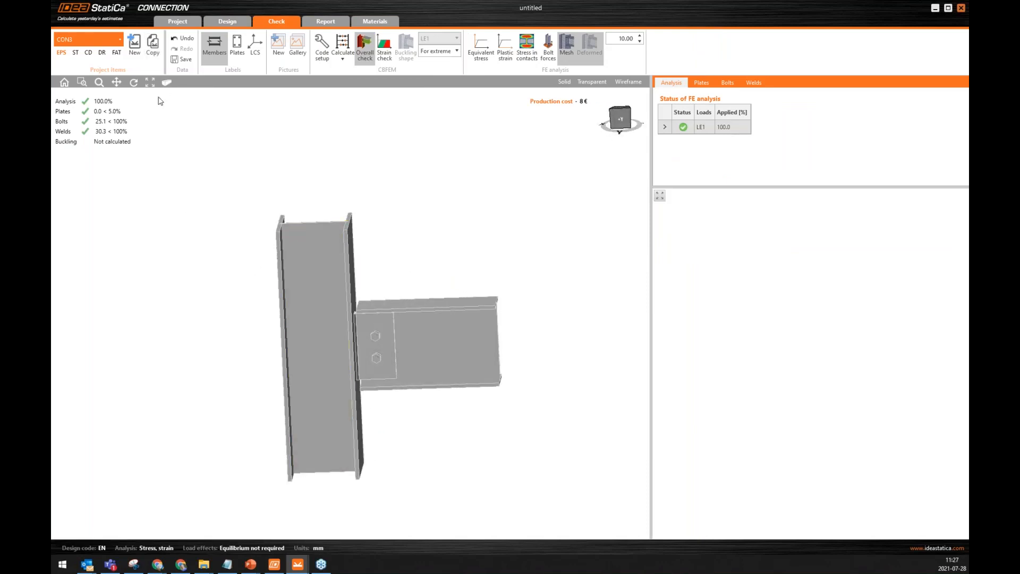
Create a new connection with a continuous beam over a column, using the design with web stiffeners above the column flanges.
click(136, 51)
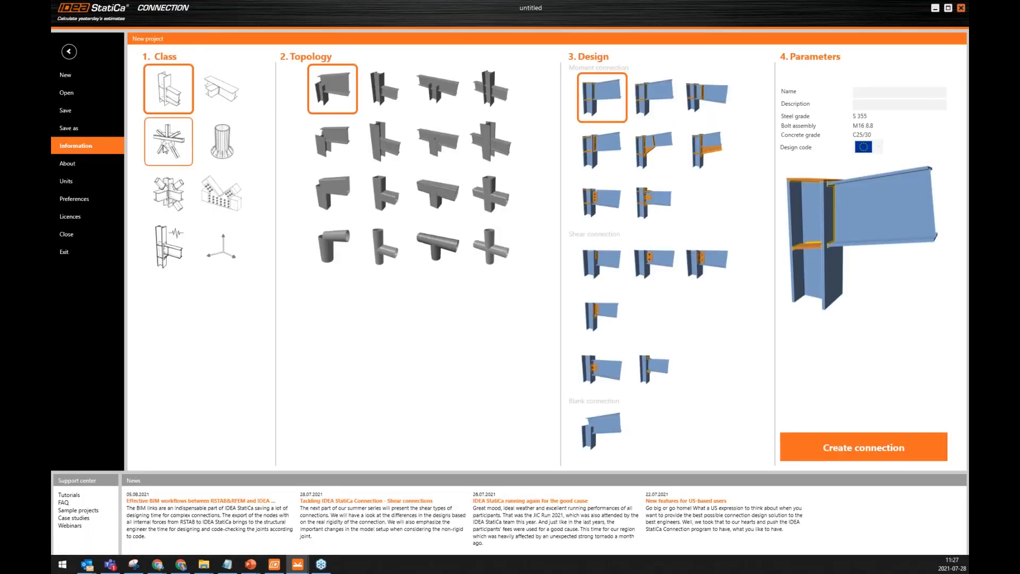
click(436, 97)
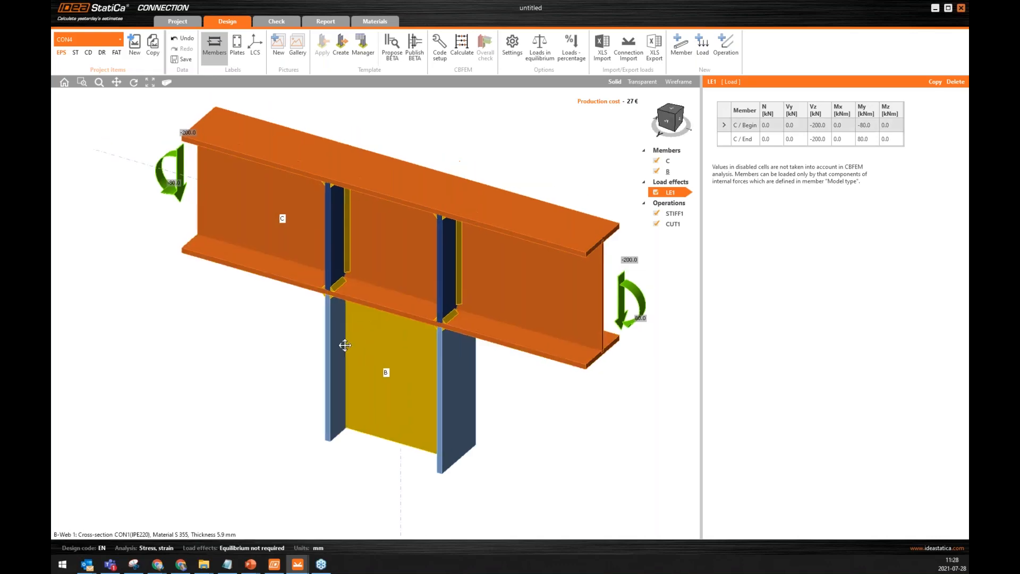
middle_drag(365, 308, 374, 271)
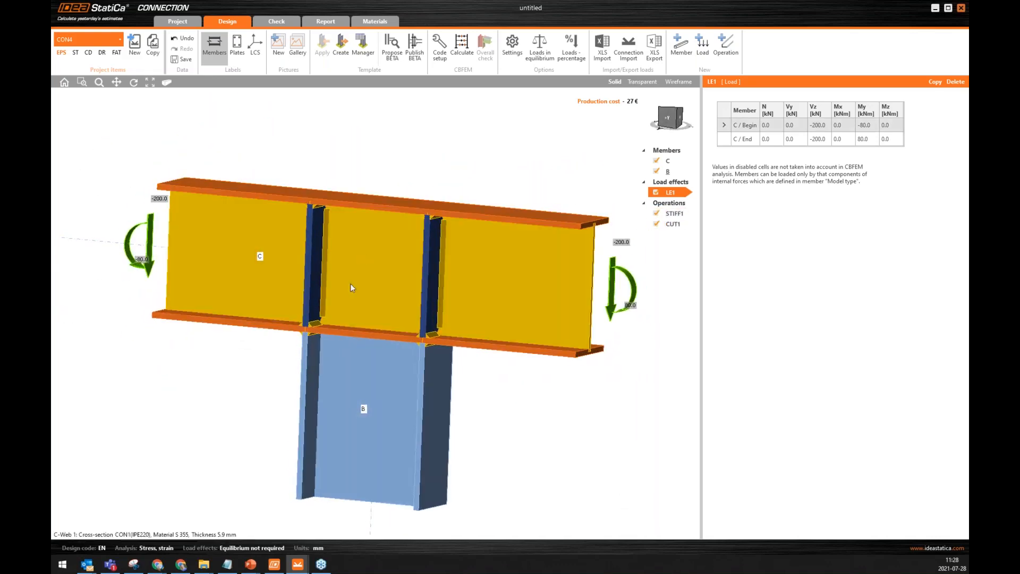
middle_drag(361, 314, 327, 303)
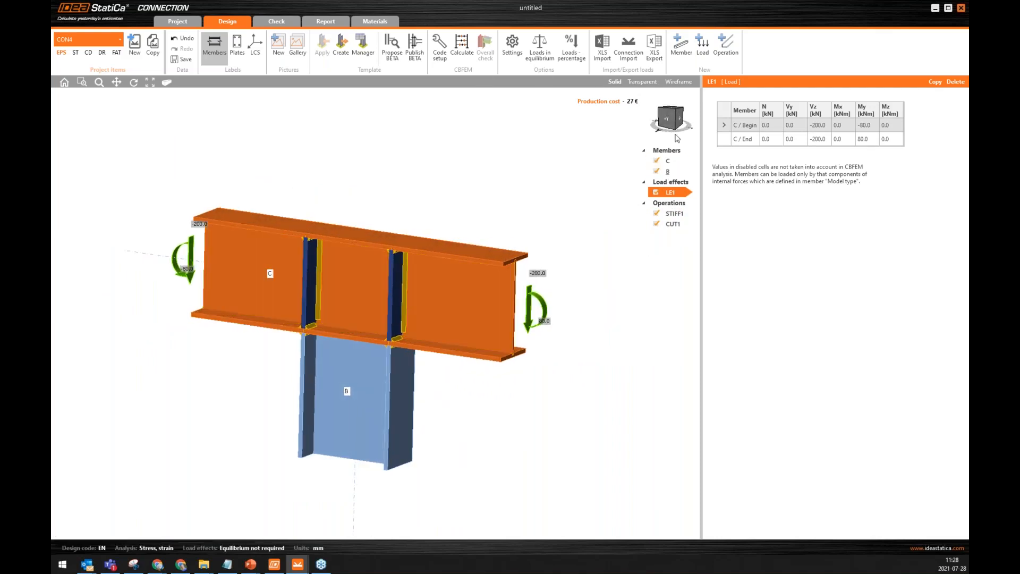
Add a third member to the beam-over-column connection.
click(677, 50)
middle_drag(319, 209, 246, 253)
right_click(669, 183)
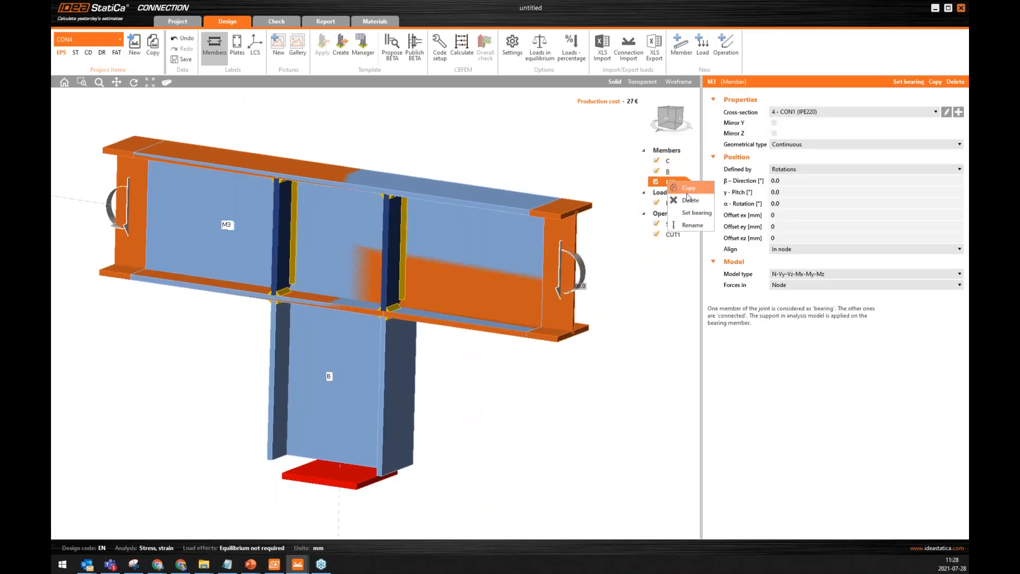
click(665, 309)
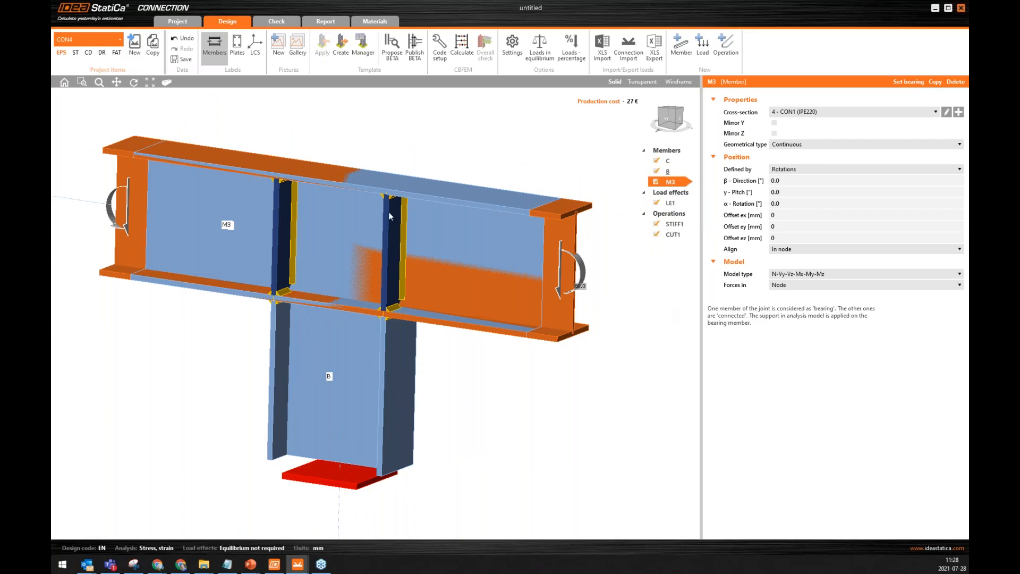
Give member M3 a new rolled circular hollow cross-section, CHS88.9/4.0.
click(959, 112)
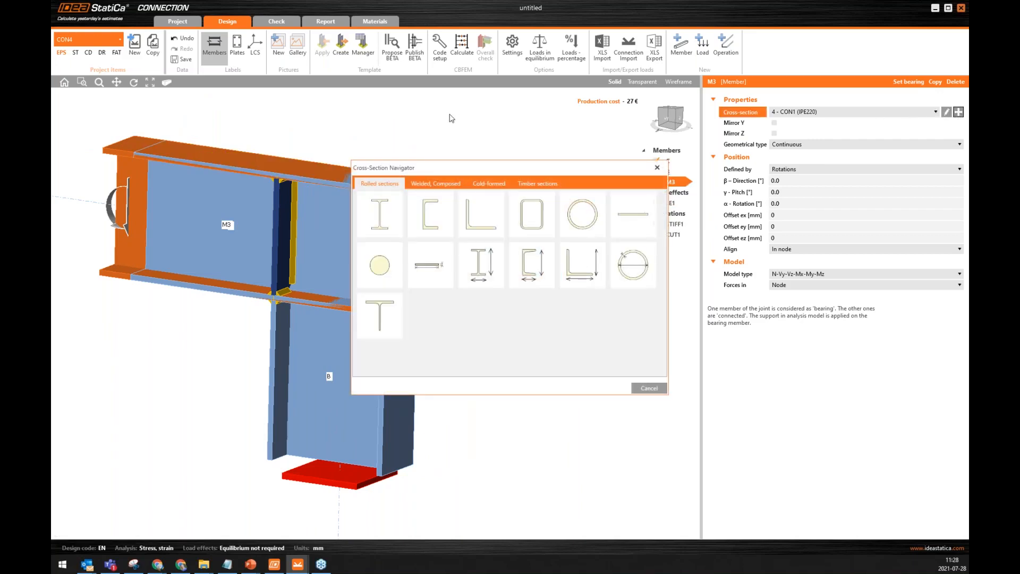
click(583, 218)
click(421, 207)
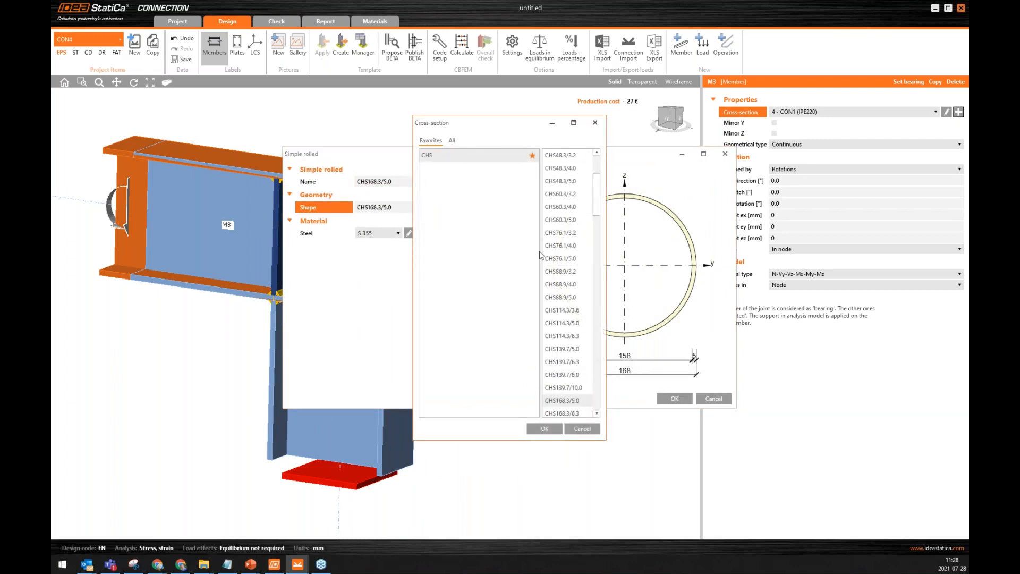
click(562, 284)
click(553, 430)
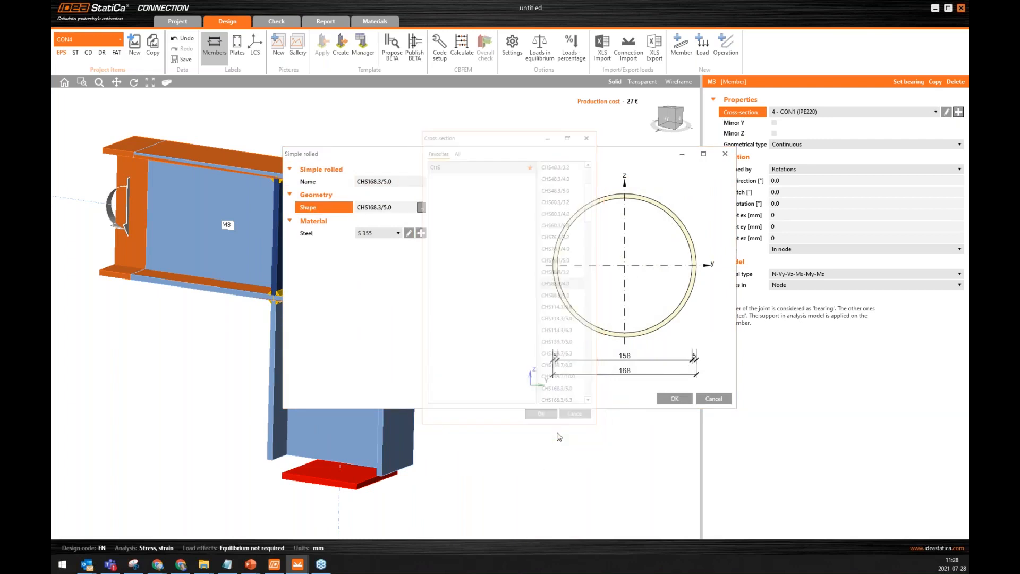
click(675, 399)
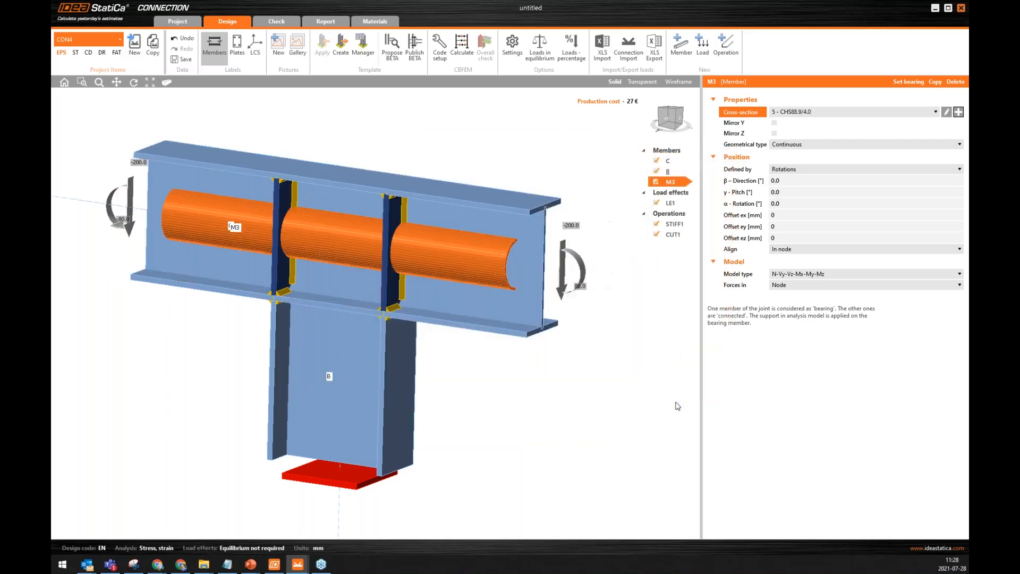
Set member M3's geometrical type to Ended and its pitch to -50° to form a diagonal brace.
click(789, 145)
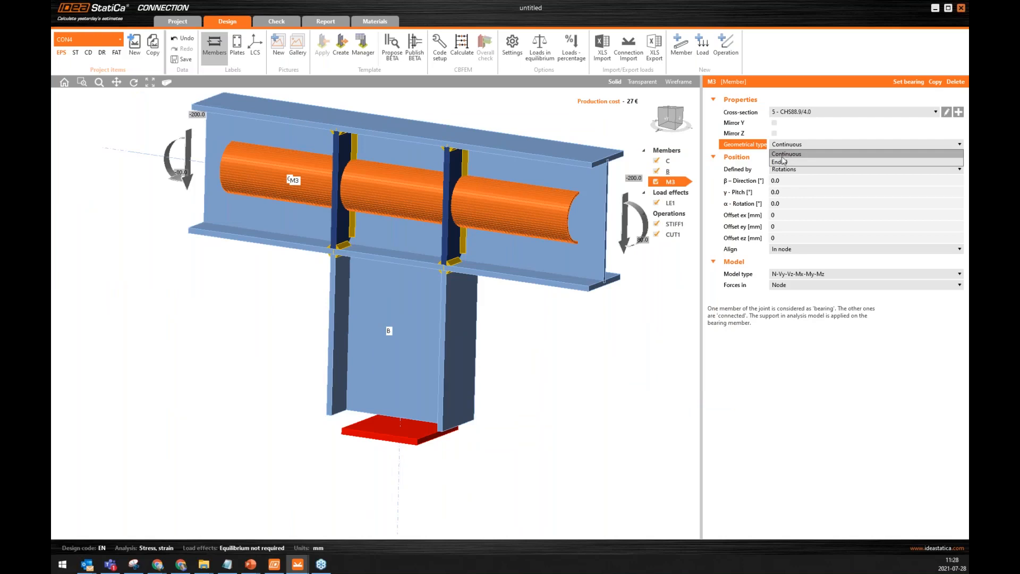
click(789, 162)
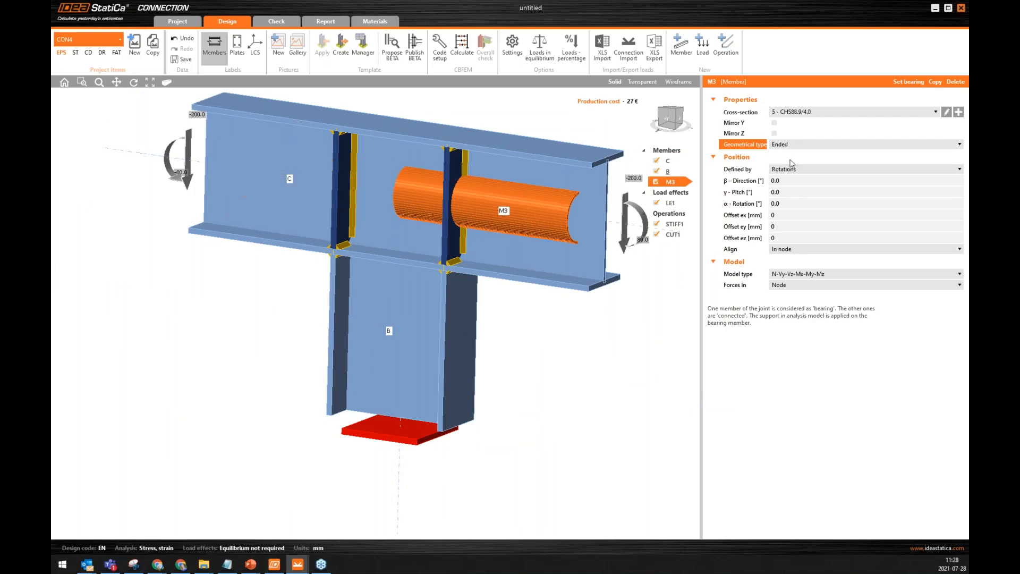
click(789, 192)
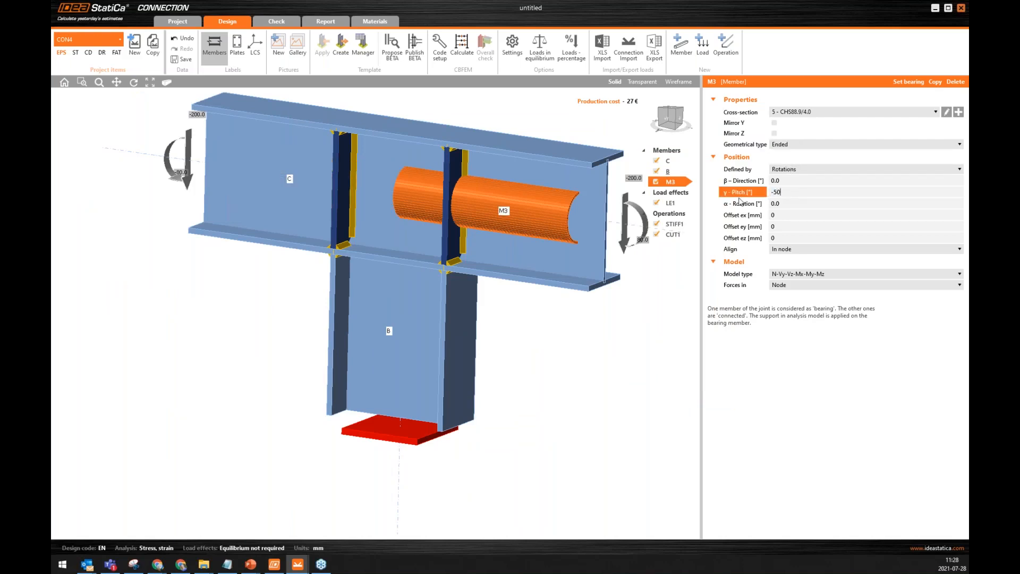
key(Return)
scroll(334, 276, down, 3)
right_drag(414, 282, 445, 258)
right_drag(355, 285, 348, 296)
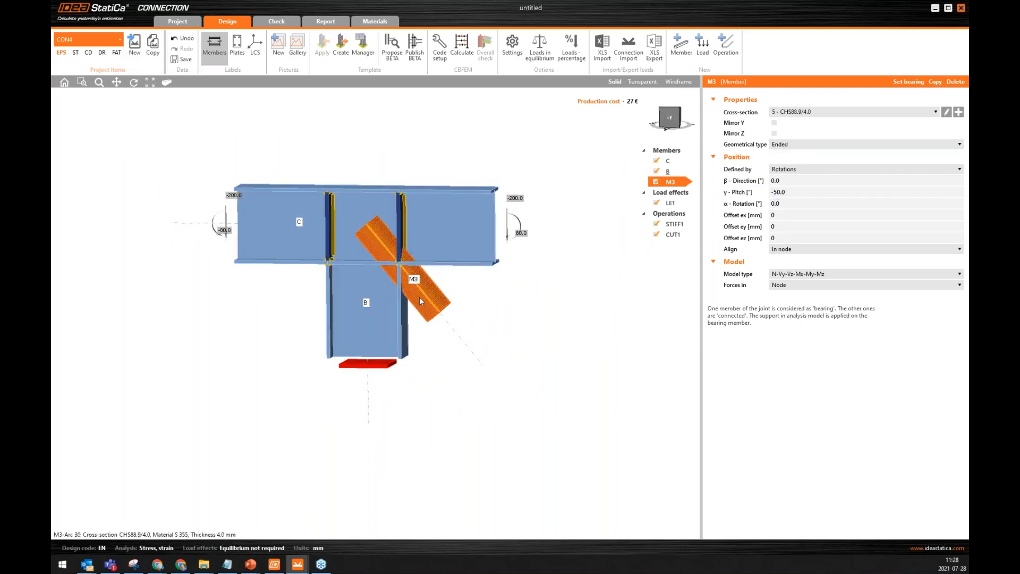
Add a connecting plate operation to the beam-over-column joint and apply it to member M3.
click(725, 51)
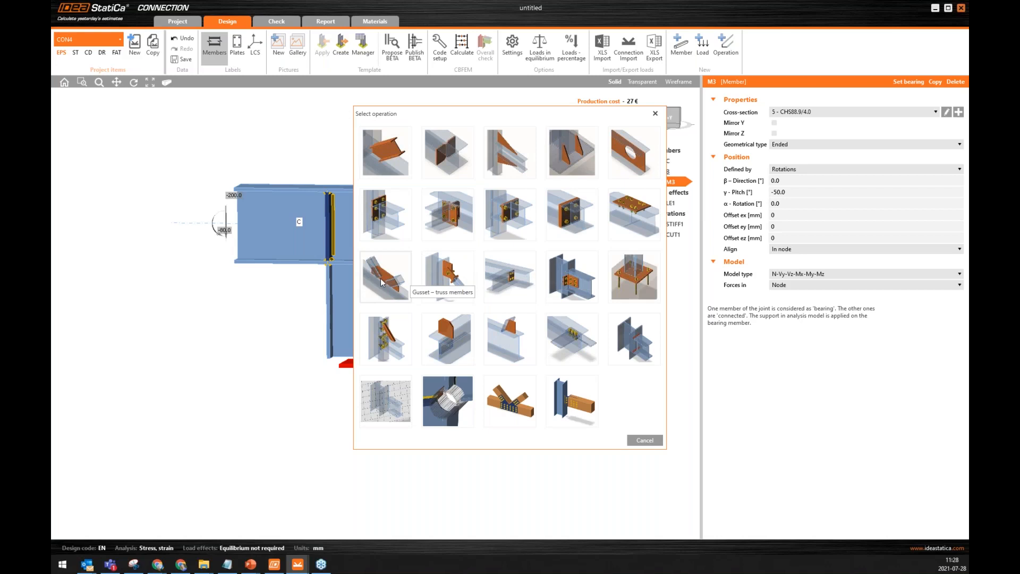
click(428, 264)
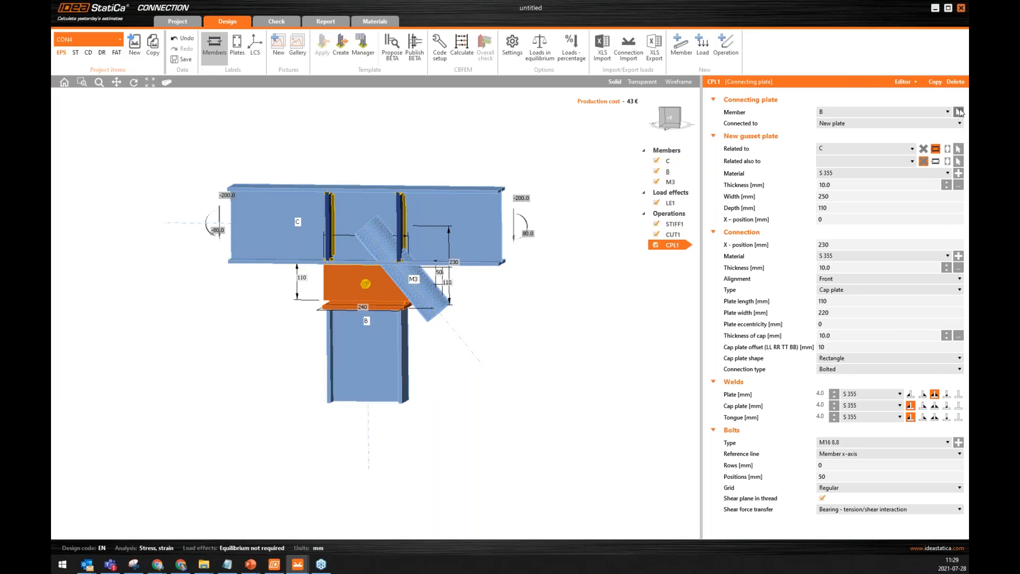
click(879, 112)
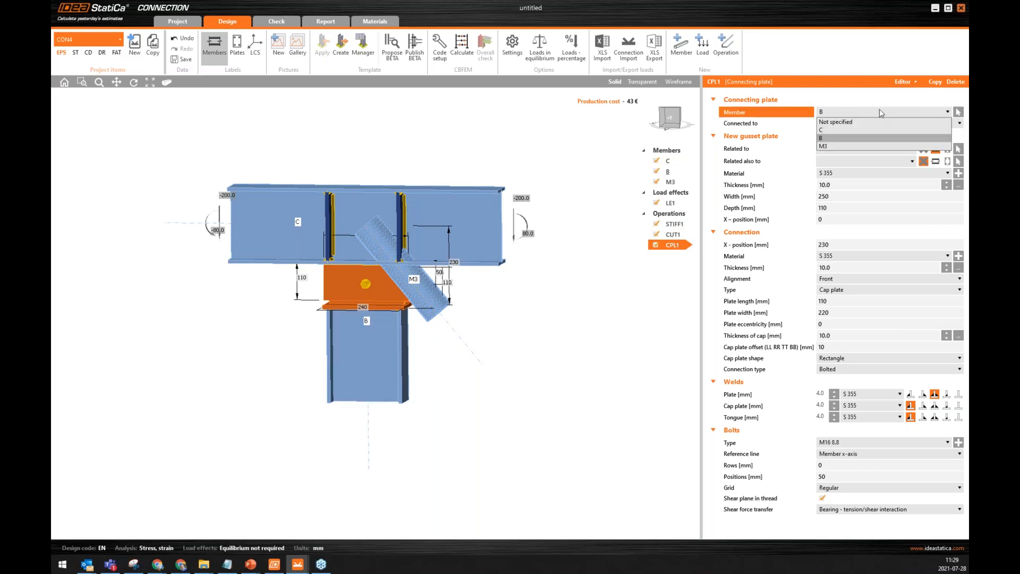
click(829, 147)
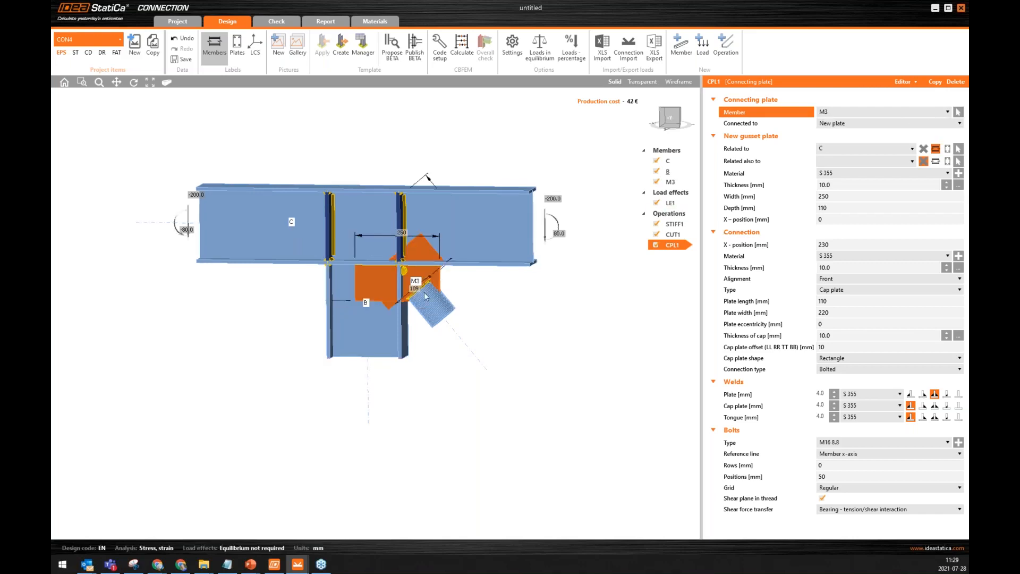
Relate the new gusset plate also to member B, so it connects to both the beam and the column.
scroll(417, 289, up, 2)
middle_drag(430, 254, 379, 294)
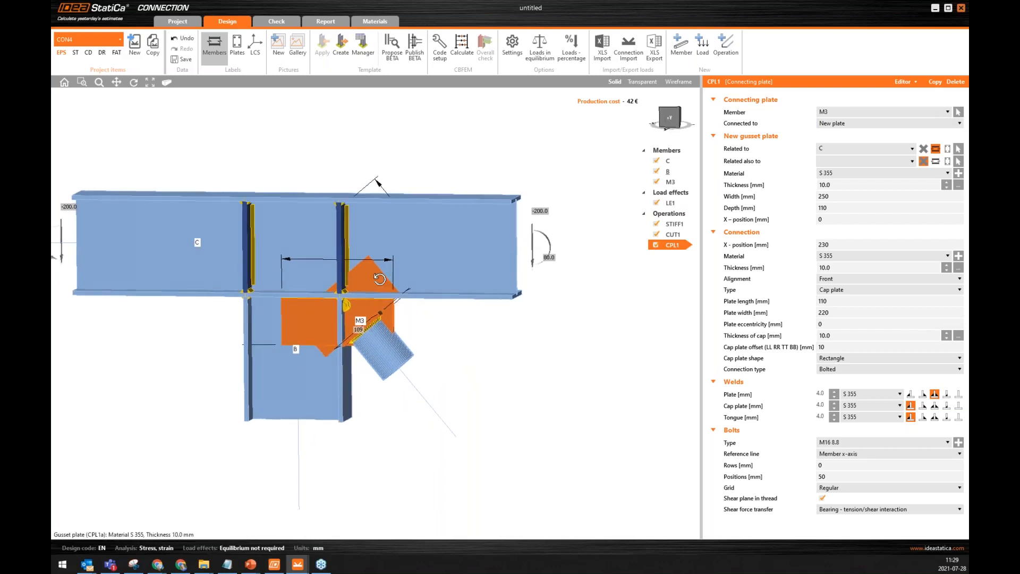
scroll(379, 292, up, 3)
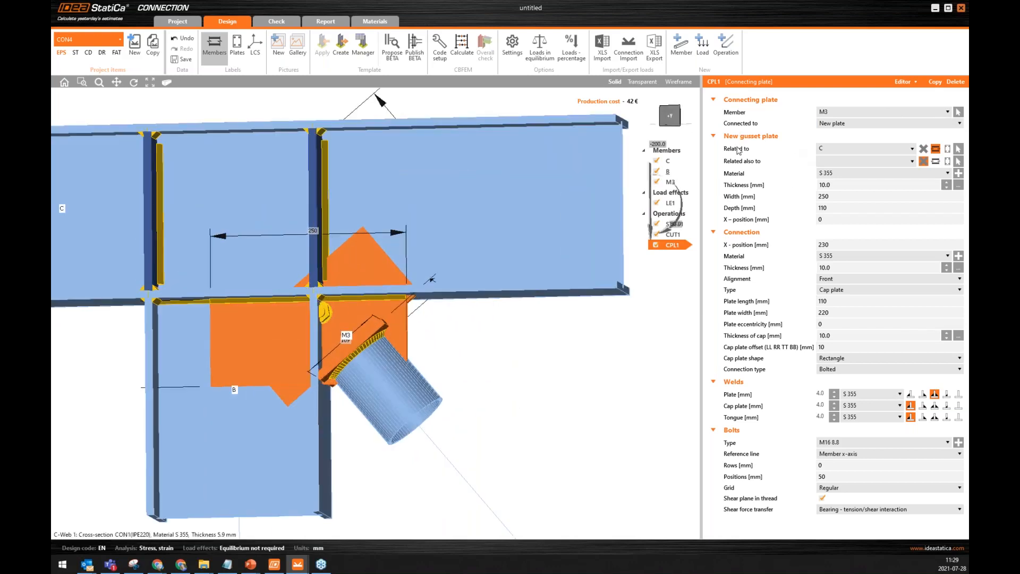
click(935, 162)
click(835, 162)
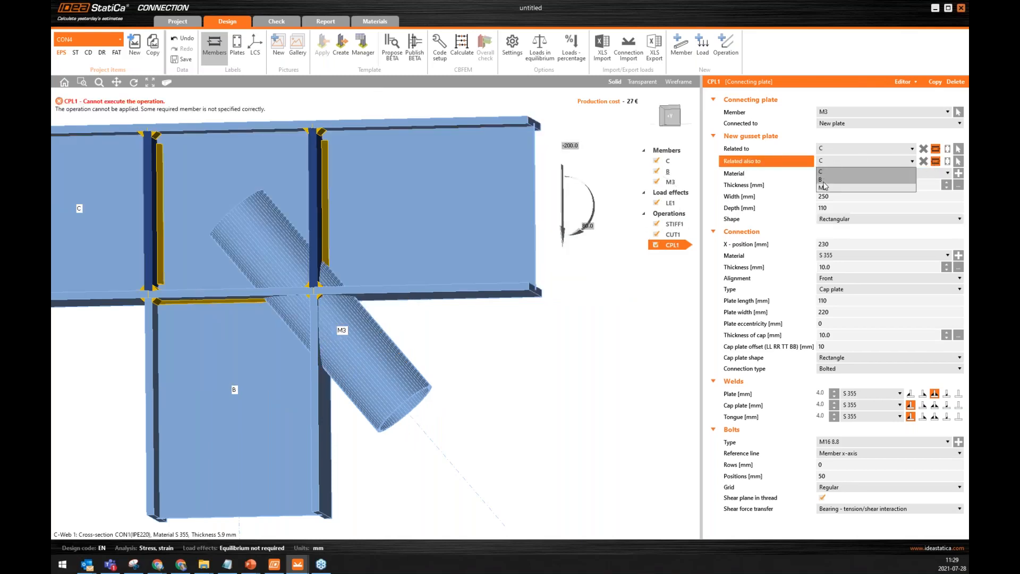
click(823, 183)
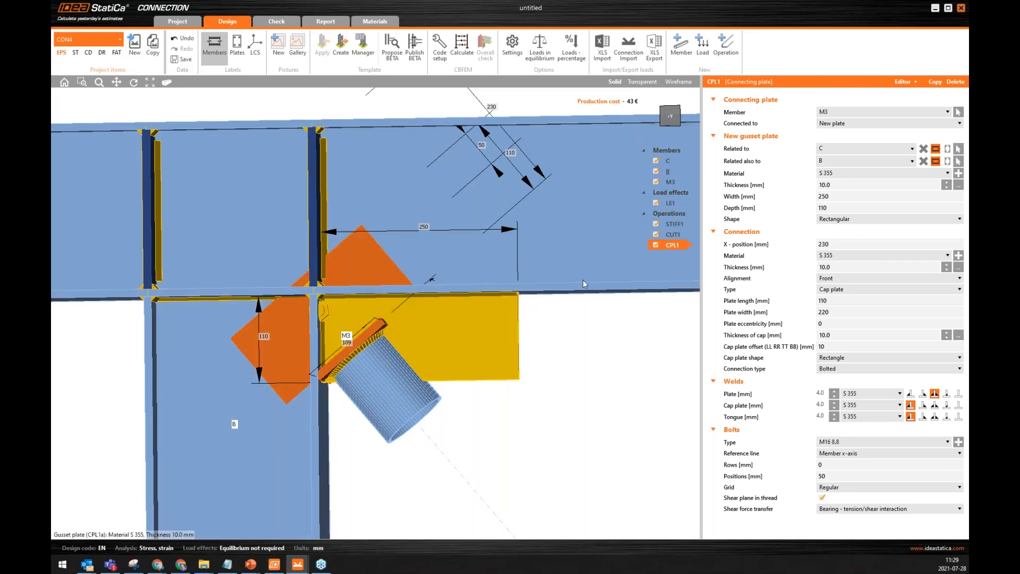
Set the gusset plate's width to 120 mm and its depth to 150 mm.
click(843, 196)
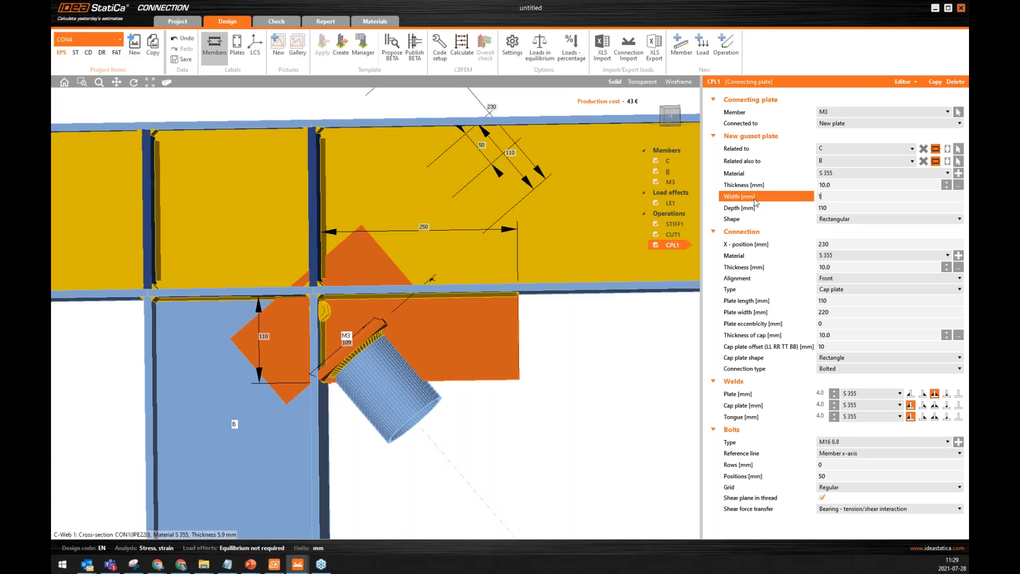
key(Tab)
text(150)
key(Tab)
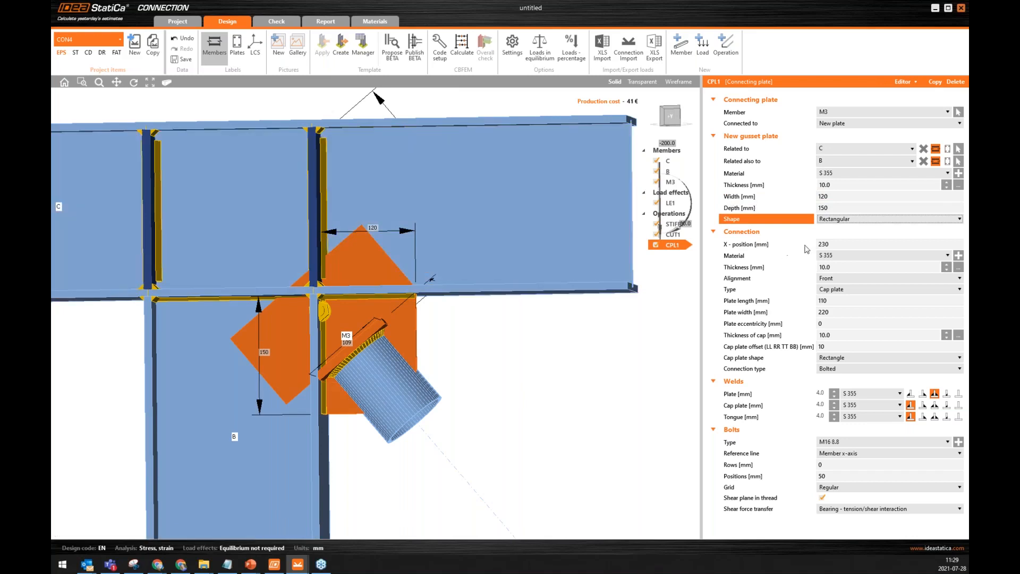
Set the connection's X-position to 330 mm and the brace's connecting plate width to 100 mm.
click(804, 248)
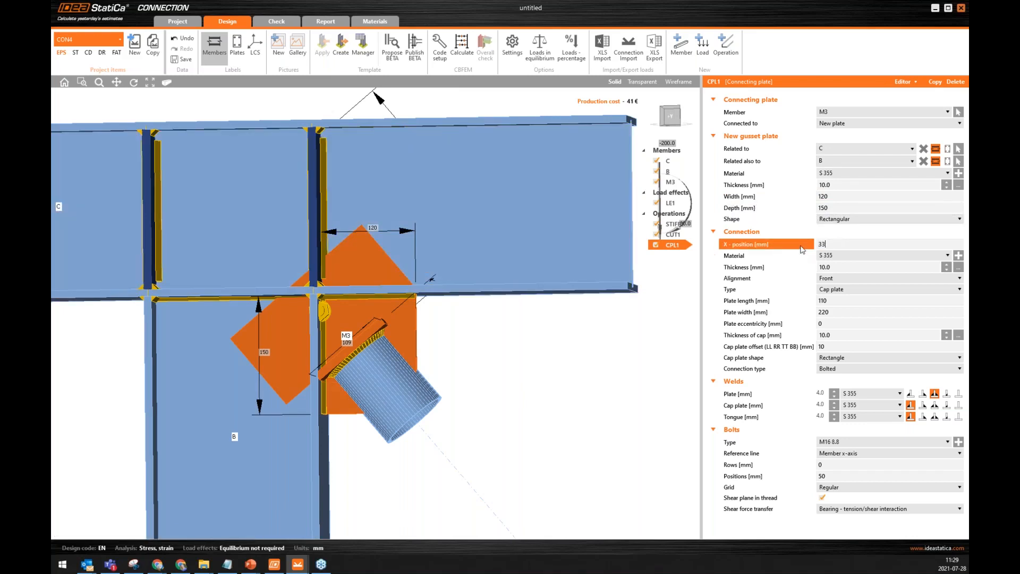
key(Tab)
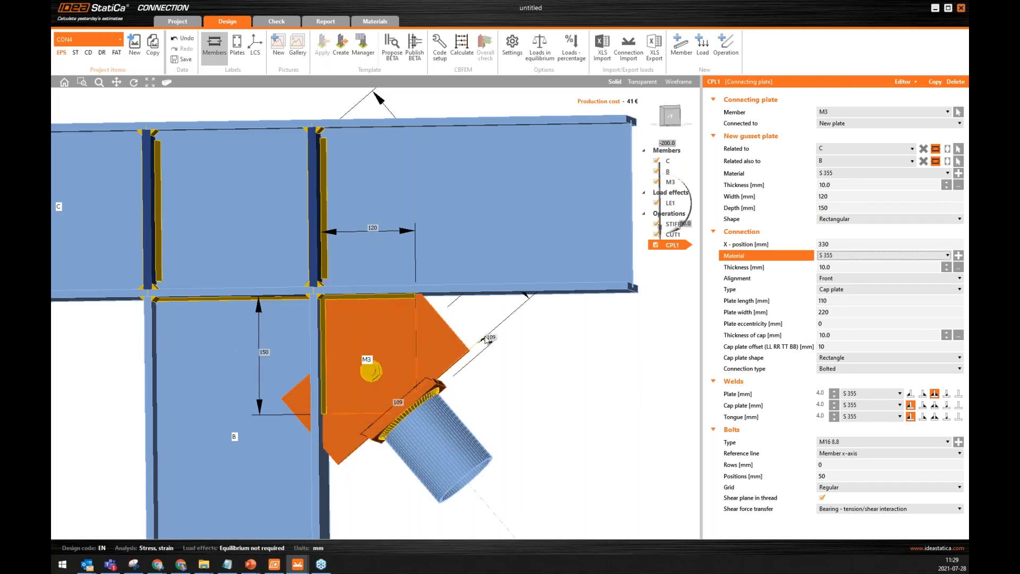
click(758, 313)
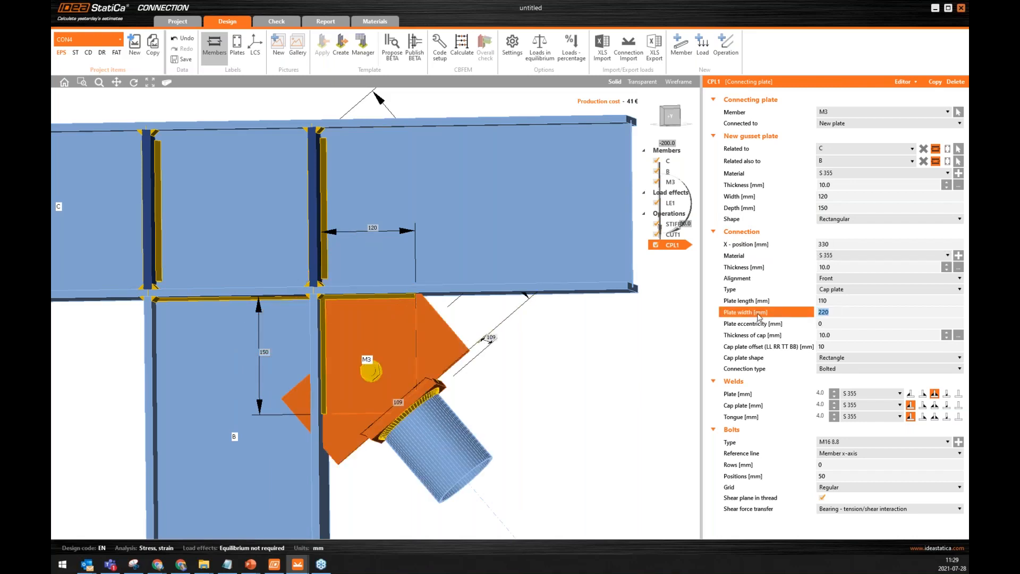
text(100)
key(Tab)
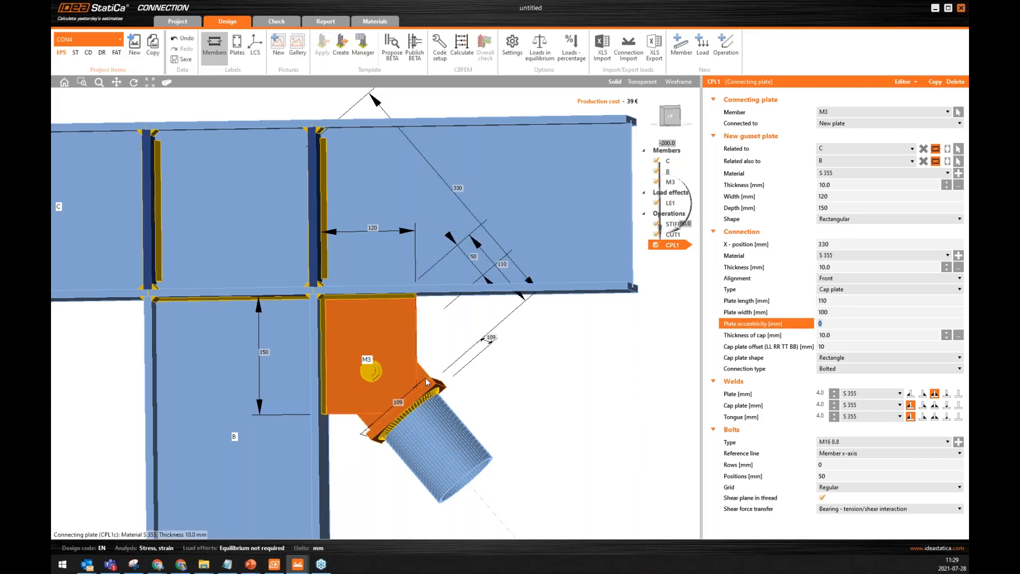
Change the shape of the brace's cap plate to Circle.
right_drag(426, 378, 425, 336)
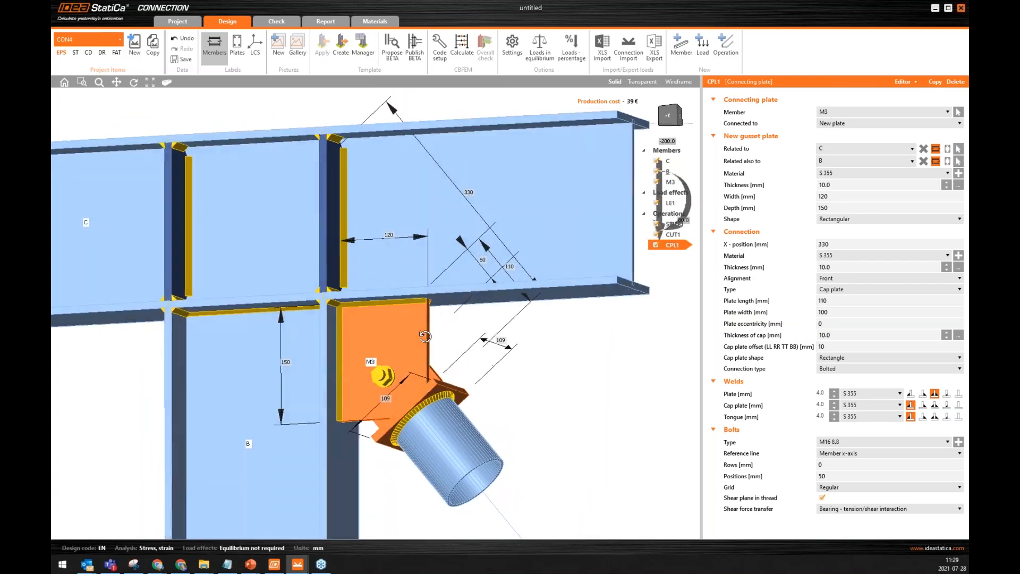
click(832, 357)
click(832, 375)
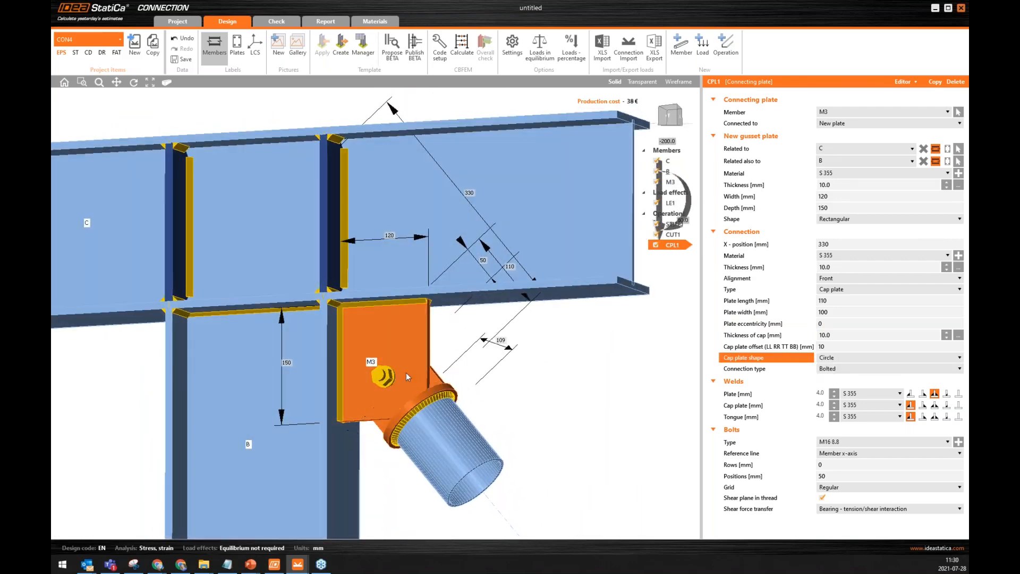
right_drag(434, 384, 413, 341)
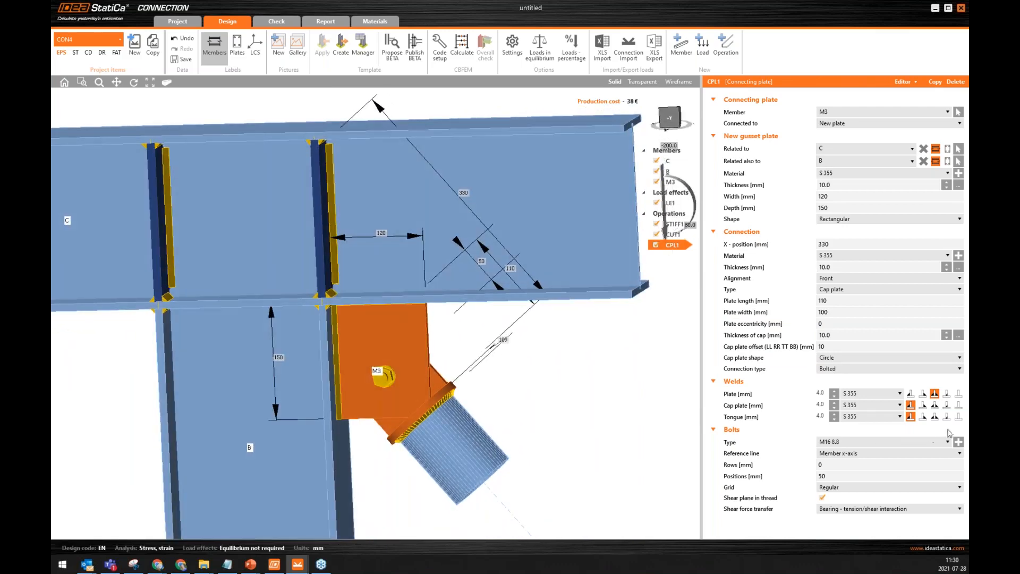
Change the connecting plate's bolt assembly to M20 8.8.
click(958, 441)
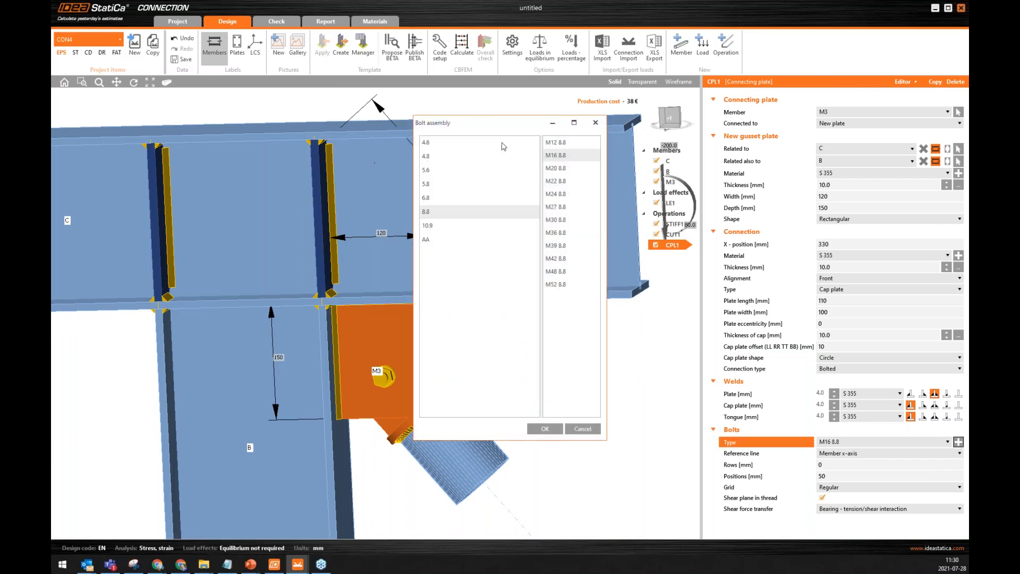
click(566, 171)
click(545, 427)
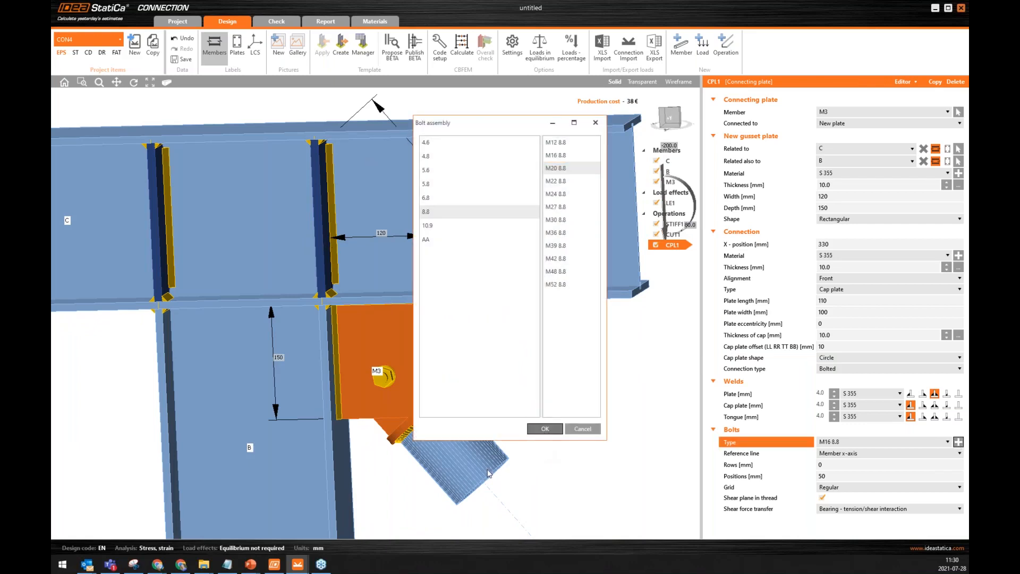
Examine the bolted gusset, cap plate and brace end from several angles, including the opposite side of the joint.
right_drag(388, 366, 406, 359)
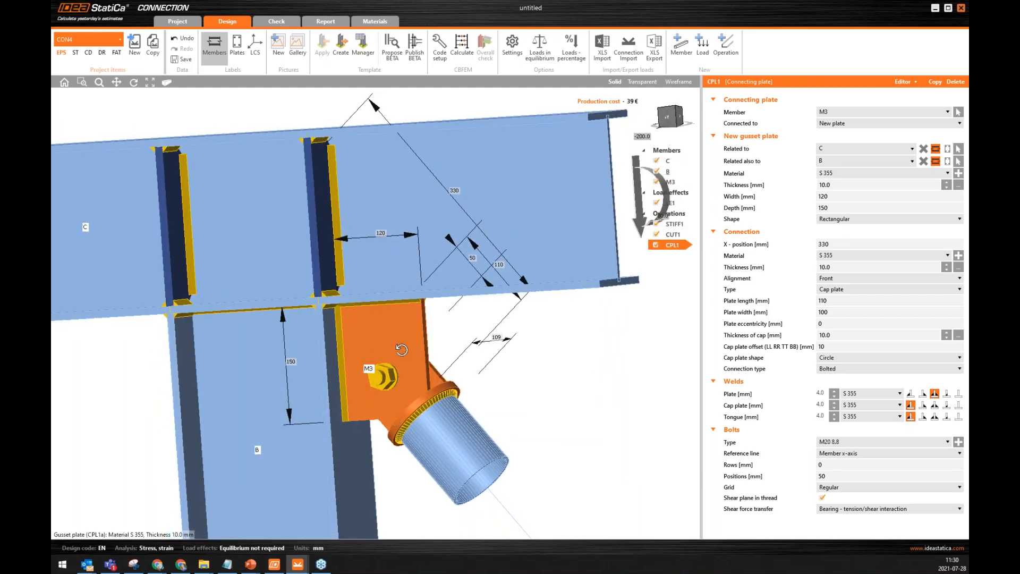
scroll(370, 382, down, 1)
middle_drag(369, 382, 474, 317)
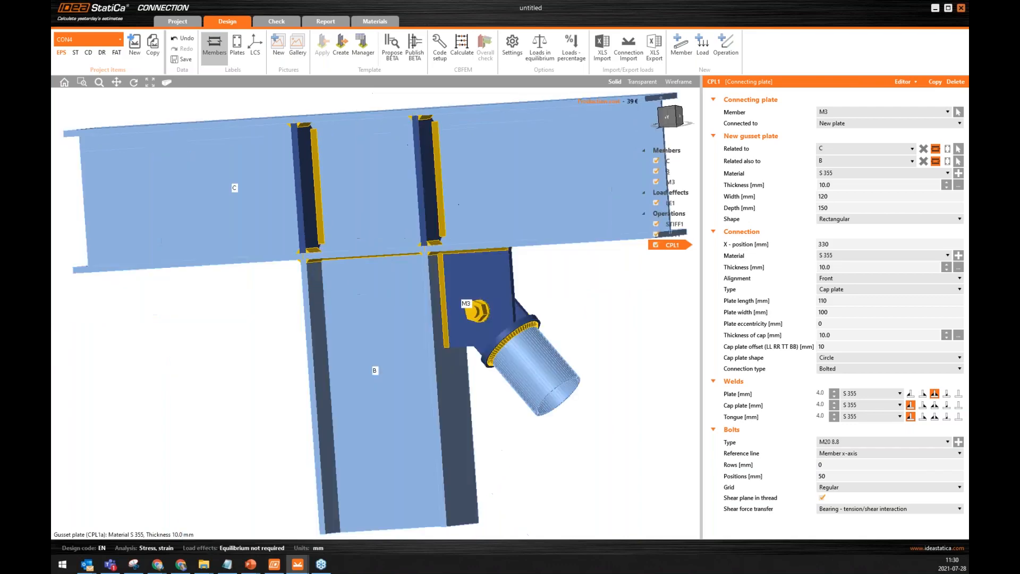
right_drag(504, 302, 477, 262)
scroll(595, 232, up, 5)
middle_drag(586, 238, 445, 260)
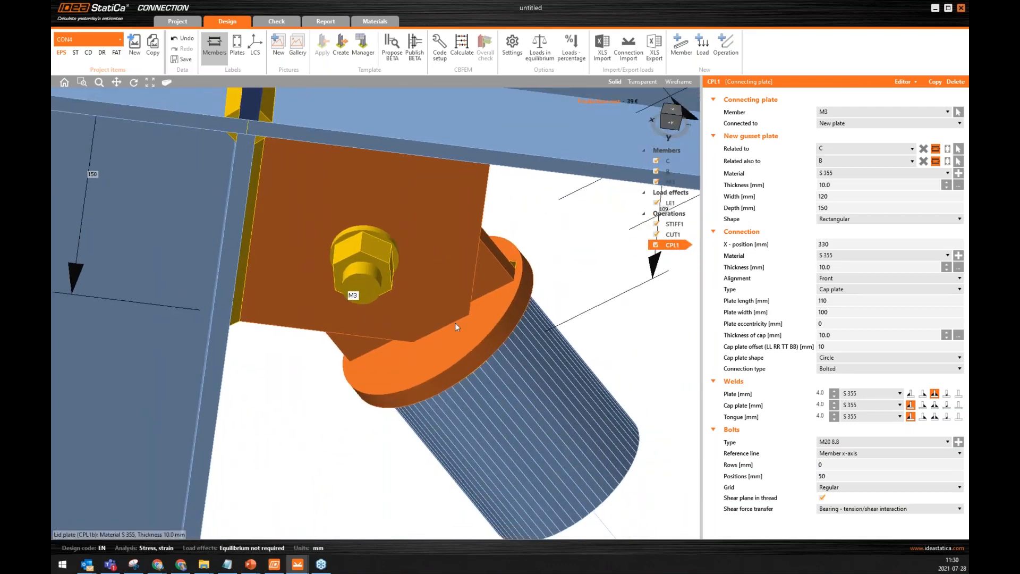
right_drag(445, 289, 557, 277)
middle_drag(511, 313, 446, 352)
scroll(446, 352, down, 3)
right_drag(493, 265, 590, 239)
right_drag(326, 312, 398, 232)
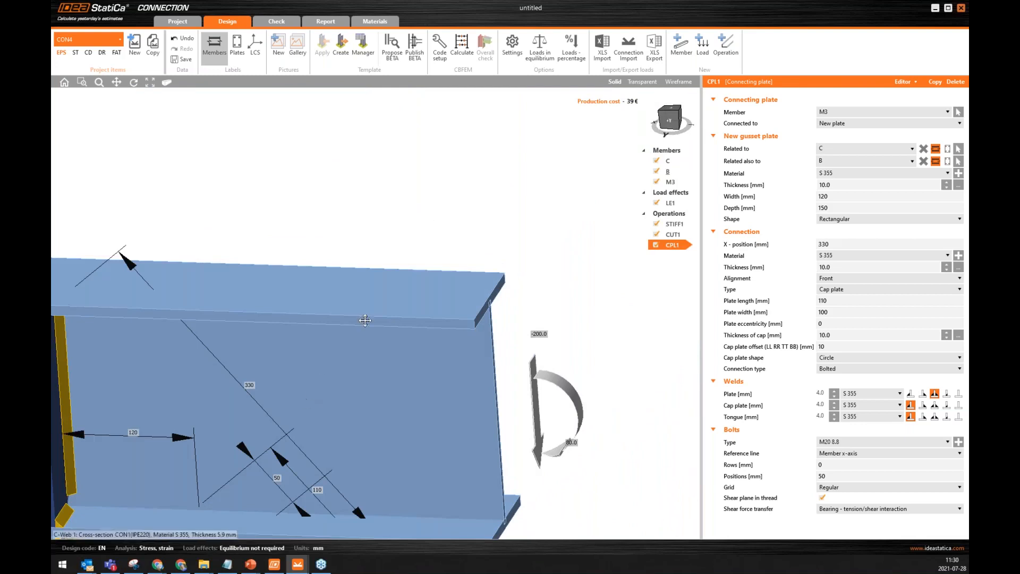
middle_drag(305, 399, 459, 228)
scroll(404, 301, down, 3)
right_drag(370, 349, 392, 327)
middle_drag(372, 374, 461, 308)
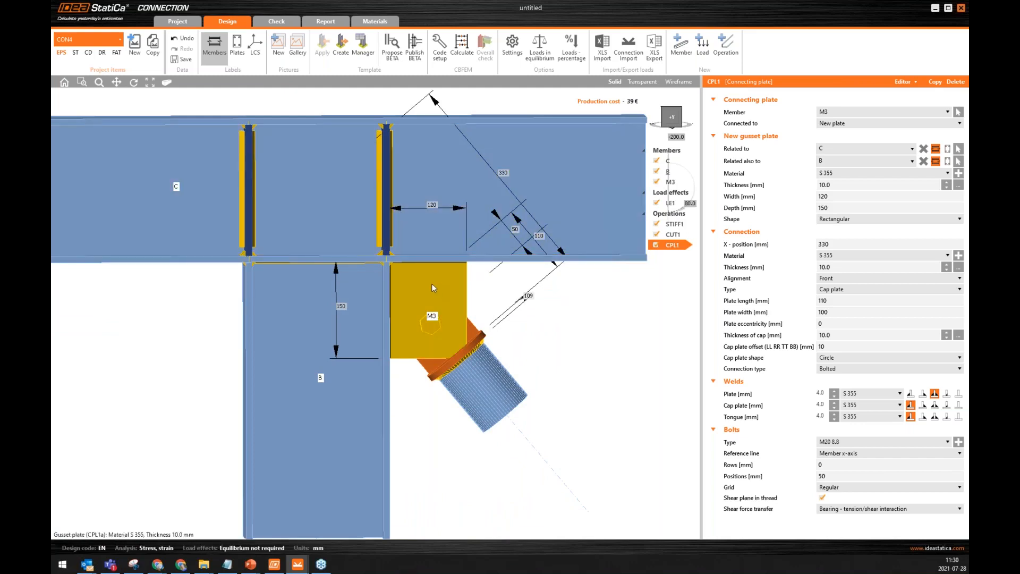
Bevel corner 2 of the gusset plate in the plate editor with A = 40 mm and B = 45 mm.
right_click(423, 280)
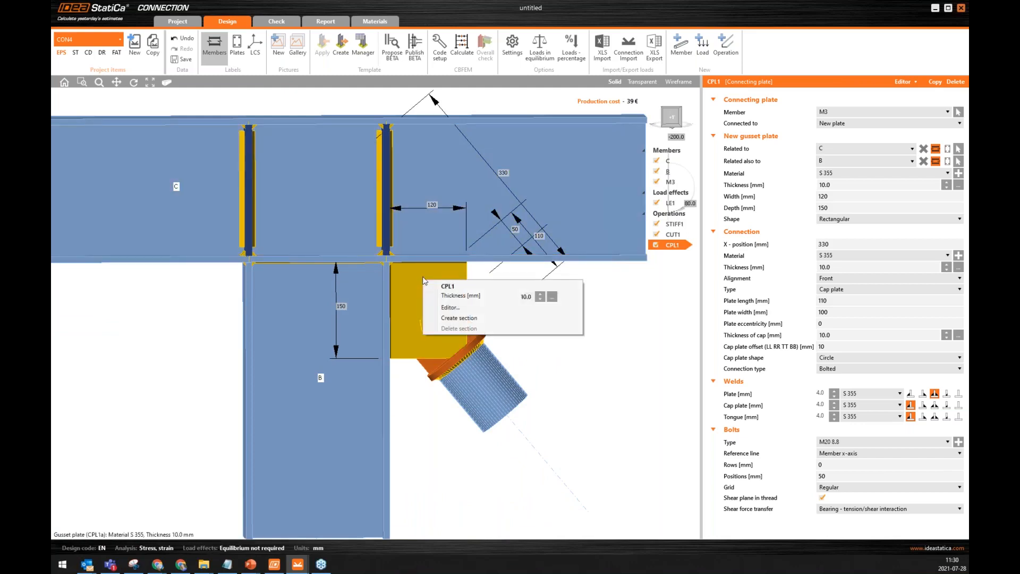
click(448, 308)
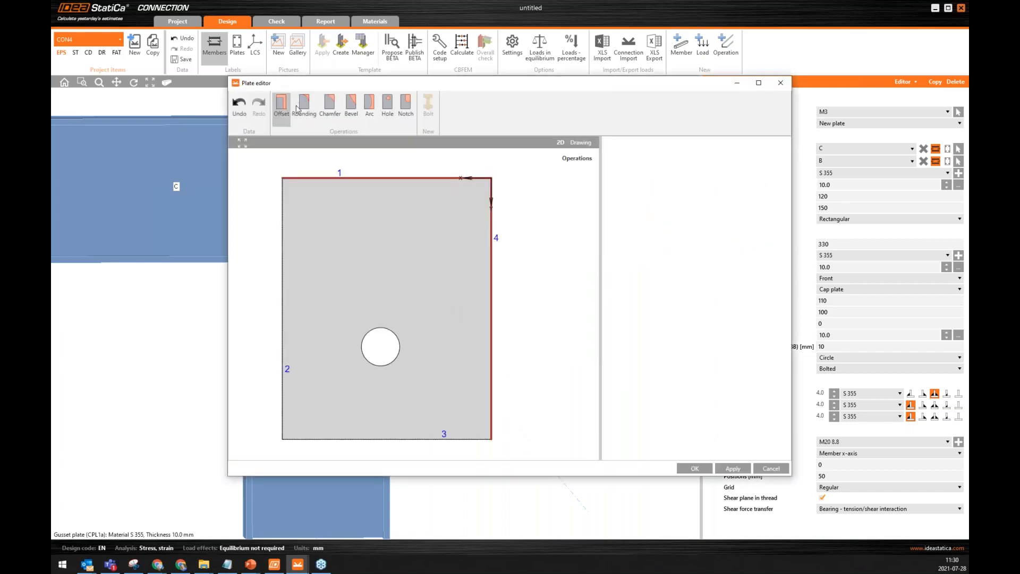
click(351, 112)
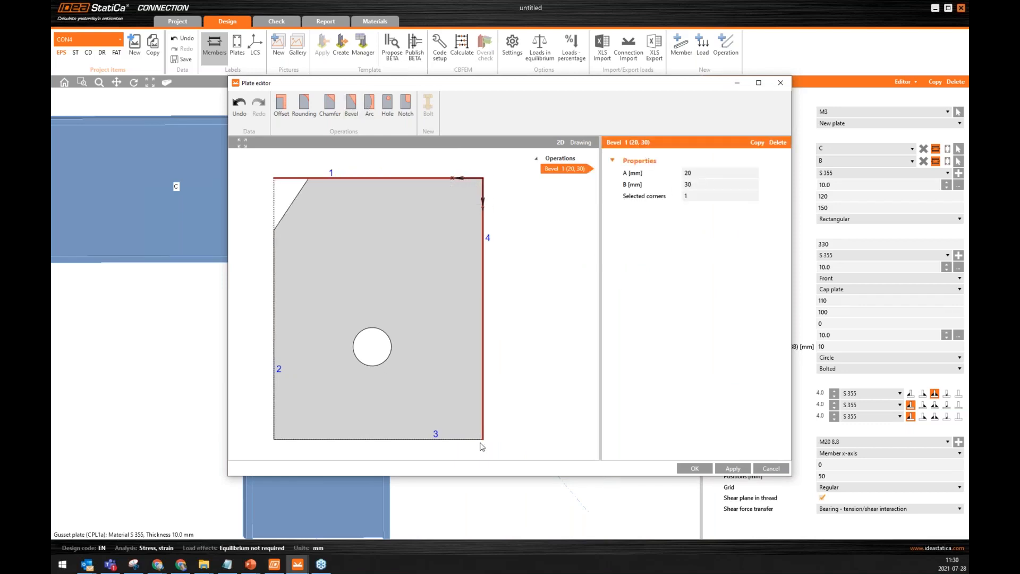
click(698, 173)
text(40)
key(Tab)
text(45)
key(Tab)
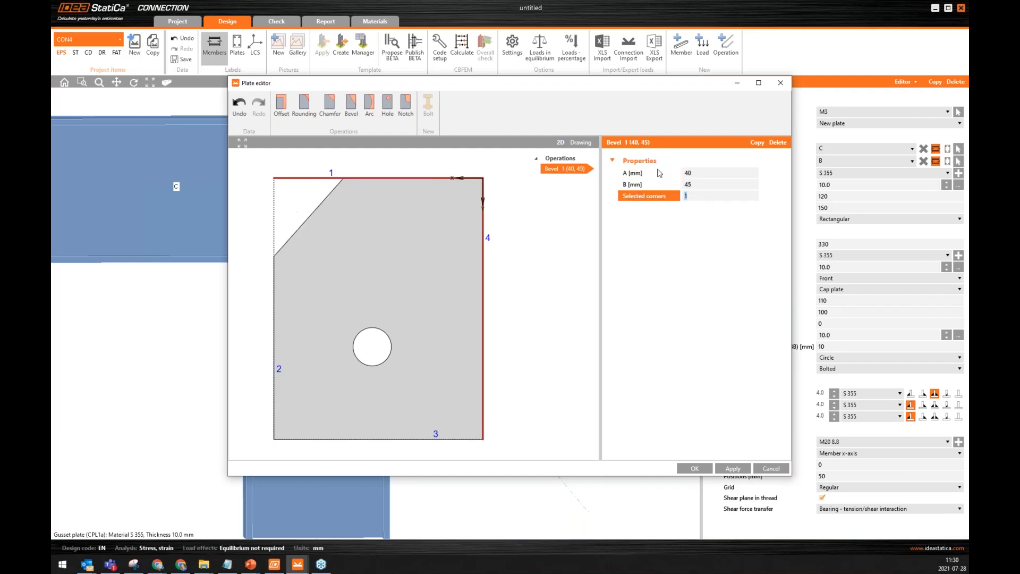
text(2)
key(Tab)
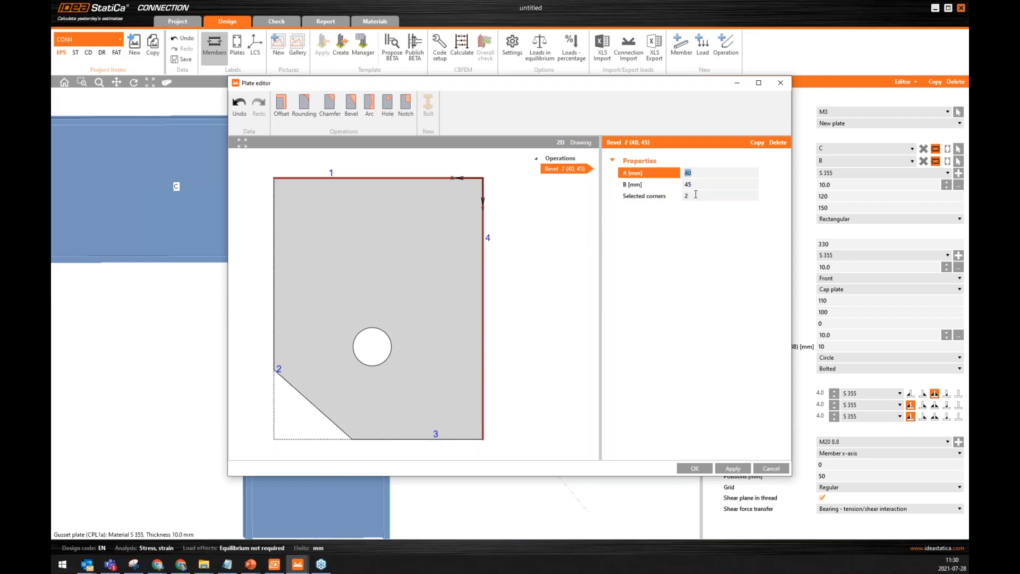
click(695, 469)
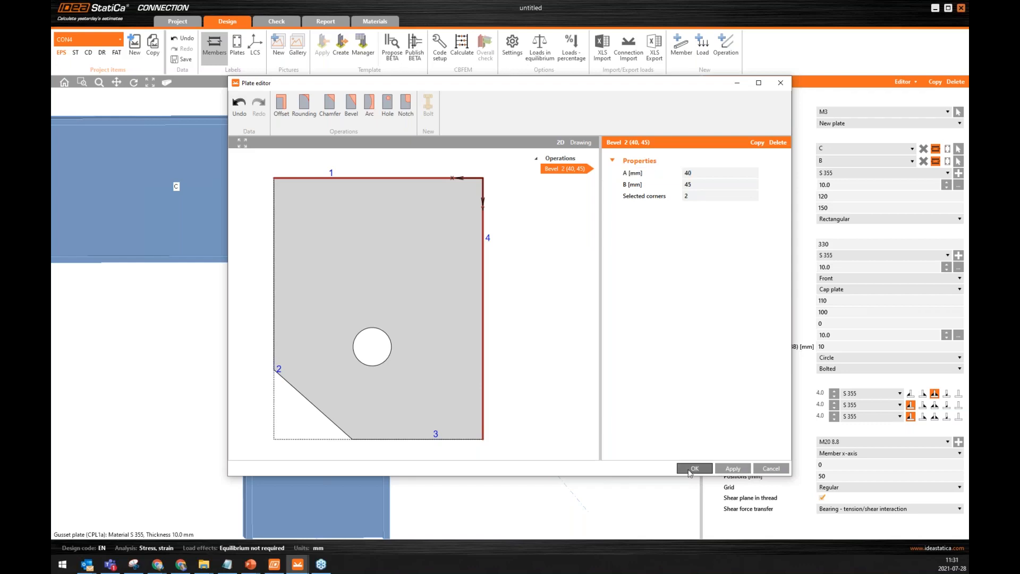
Round corners 1 and 2 of the brace's connecting plate with a 49 mm value in the plate editor.
scroll(461, 352, up, 2)
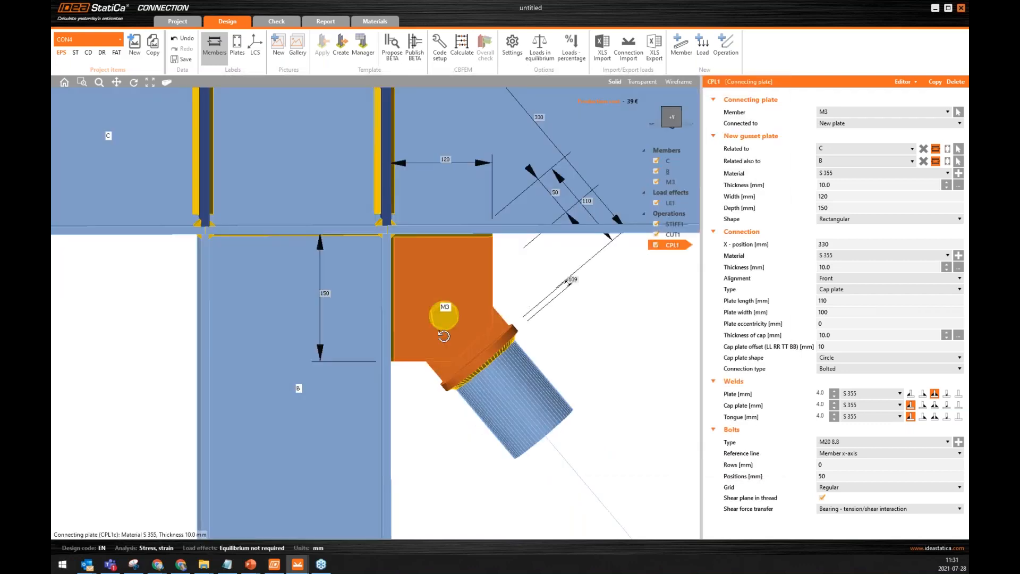
scroll(508, 362, down, 2)
middle_drag(508, 362, 382, 354)
right_click(442, 288)
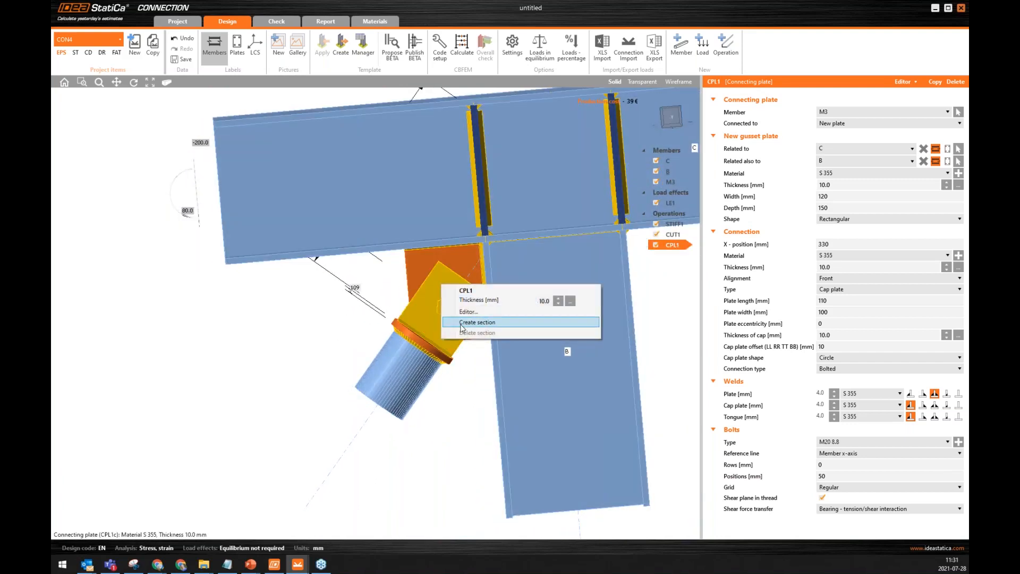
click(469, 311)
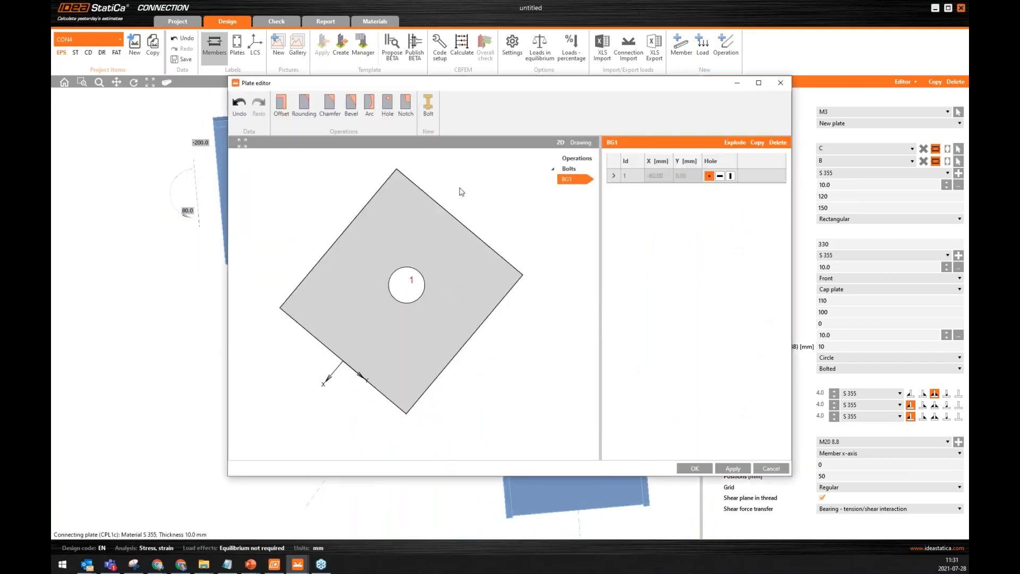
click(304, 106)
click(695, 194)
text(4)
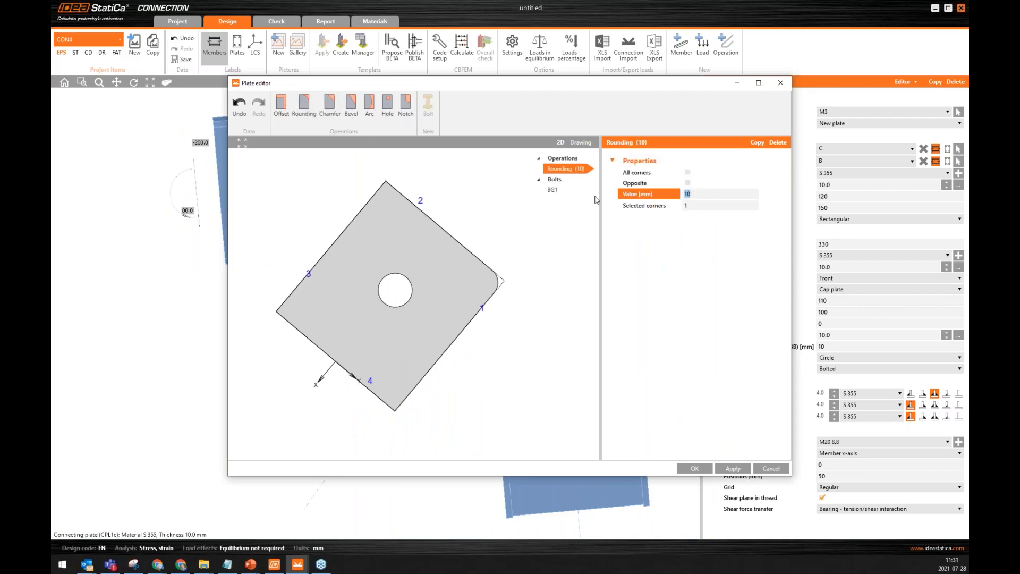
text(9)
key(Tab)
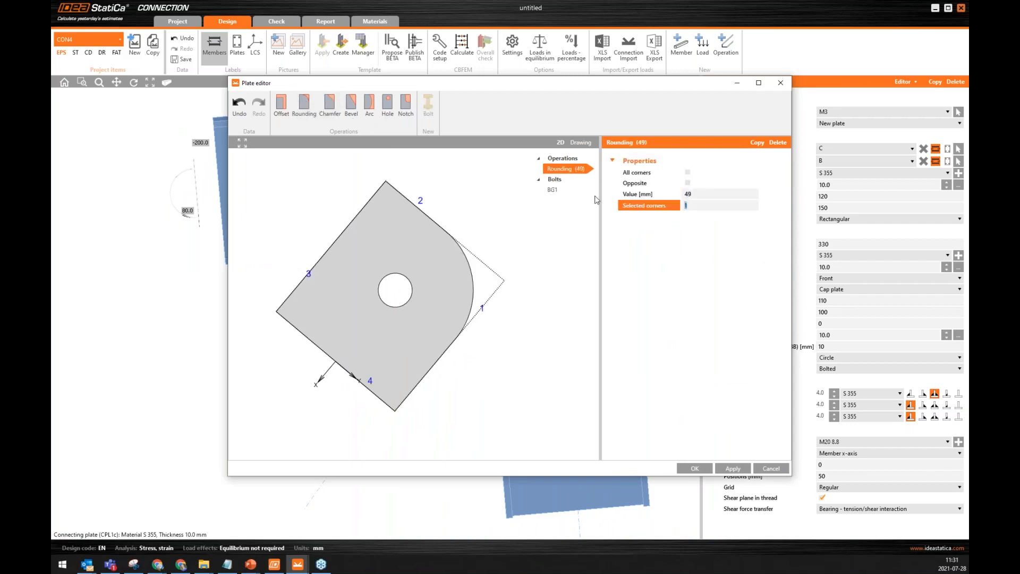
text(1 2)
key(Tab)
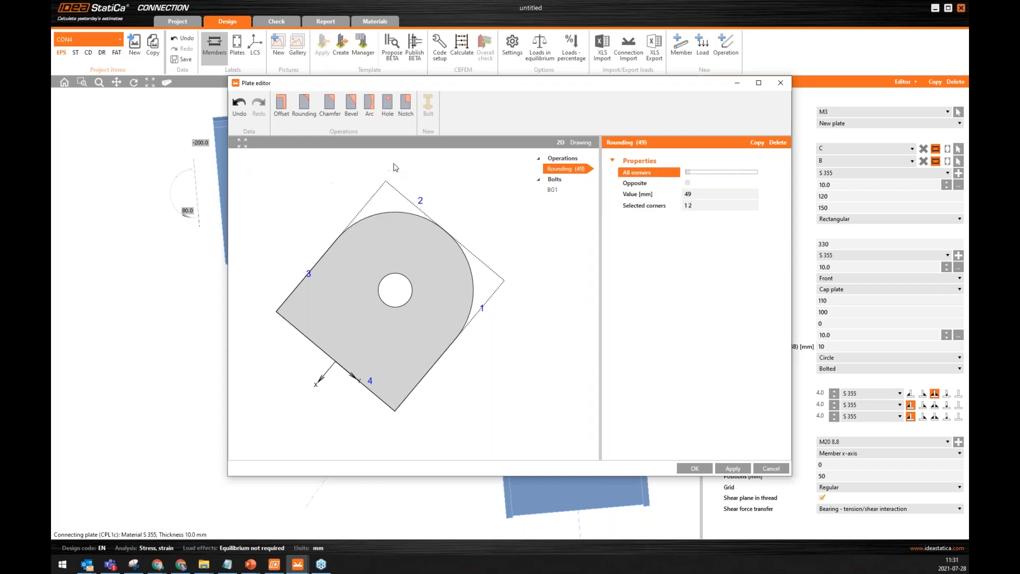
click(694, 468)
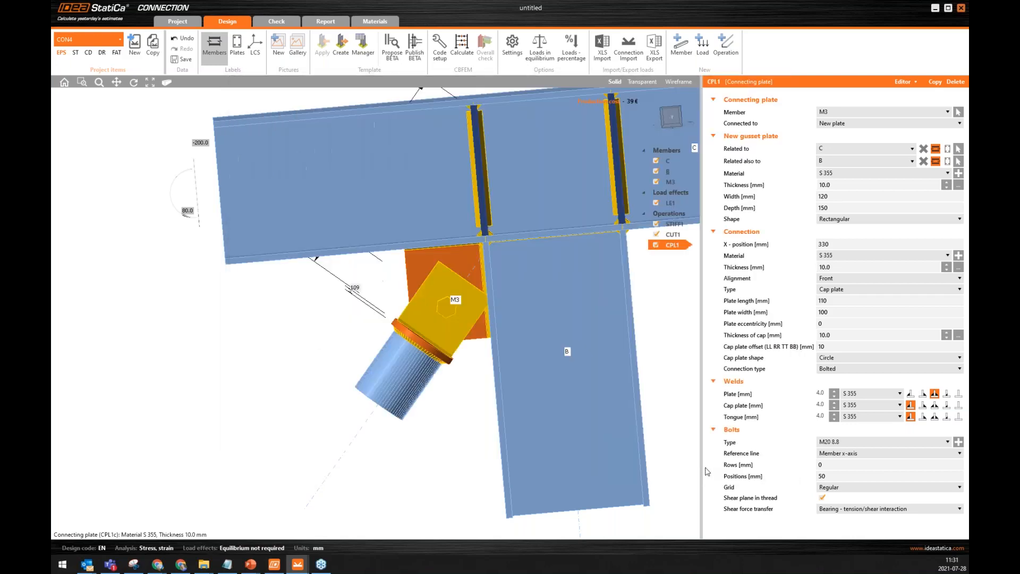
Set the axial force N at the end of brace M3 to 50 kN in load effect LE1.
scroll(419, 304, up, 2)
middle_drag(416, 309, 654, 324)
middle_drag(326, 351, 435, 258)
click(670, 202)
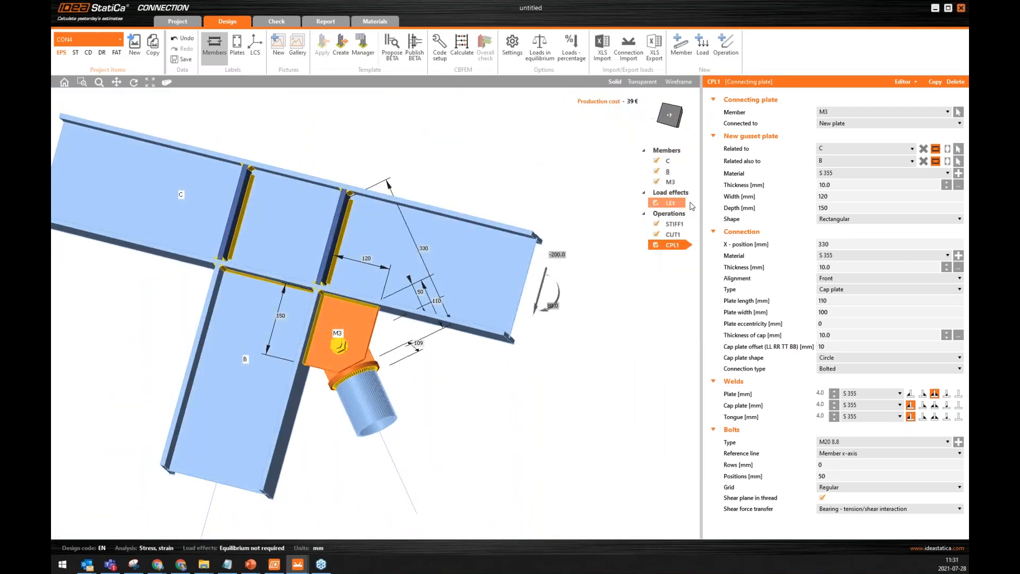
click(771, 152)
text(50)
key(Tab)
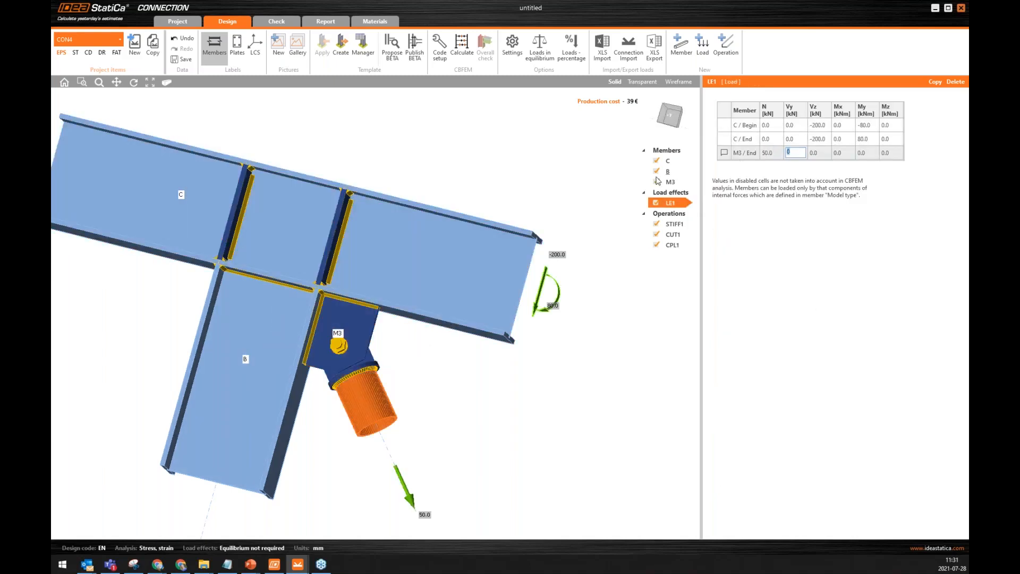
Run the CBFEM calculation of the beam, column and brace joint.
scroll(257, 333, down, 3)
middle_drag(257, 333, 266, 369)
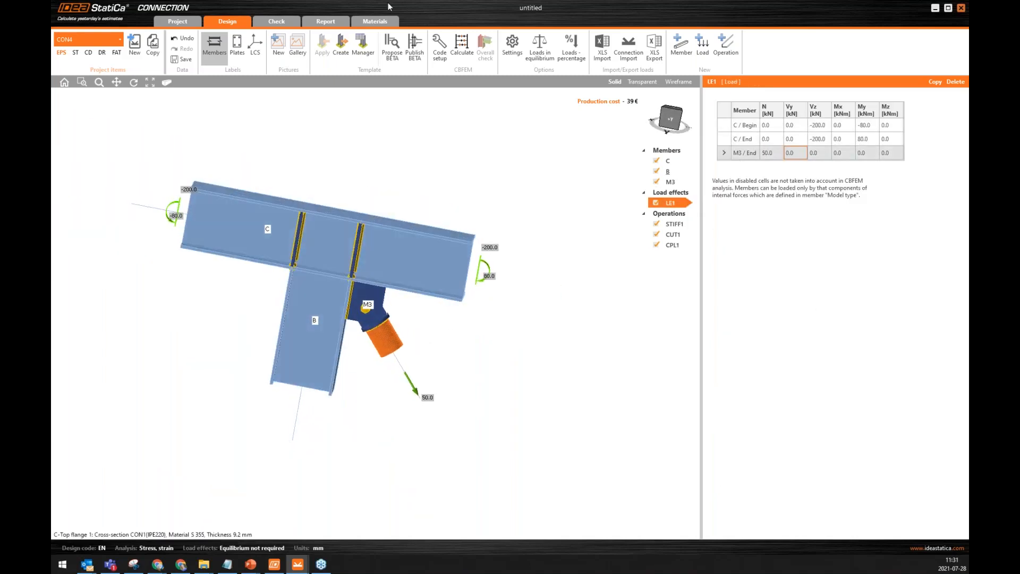
click(462, 45)
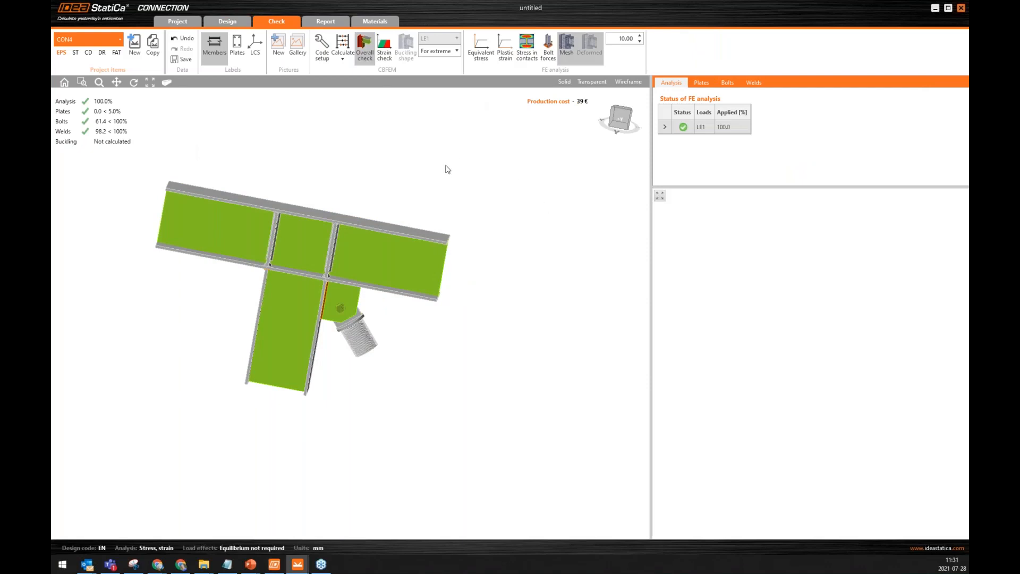
Display the equivalent stress on the deformed mesh and examine the brace connection from another angle.
click(481, 45)
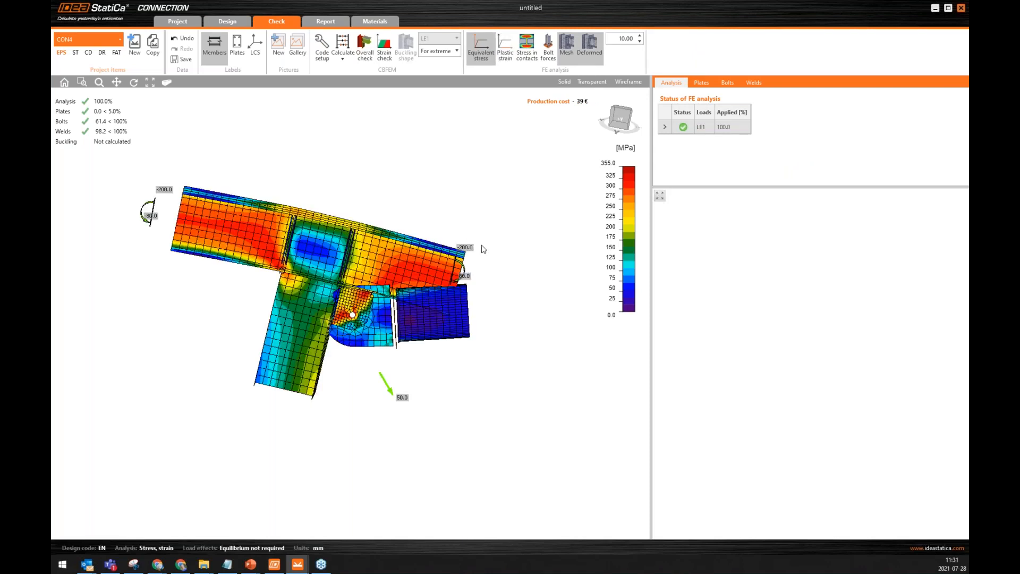
right_drag(537, 257, 290, 248)
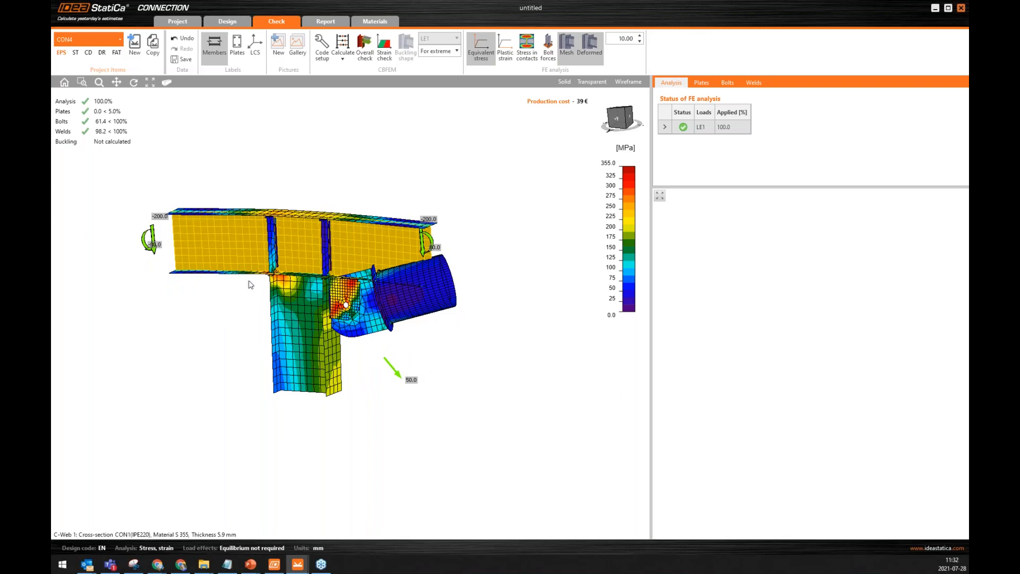
scroll(251, 284, up, 3)
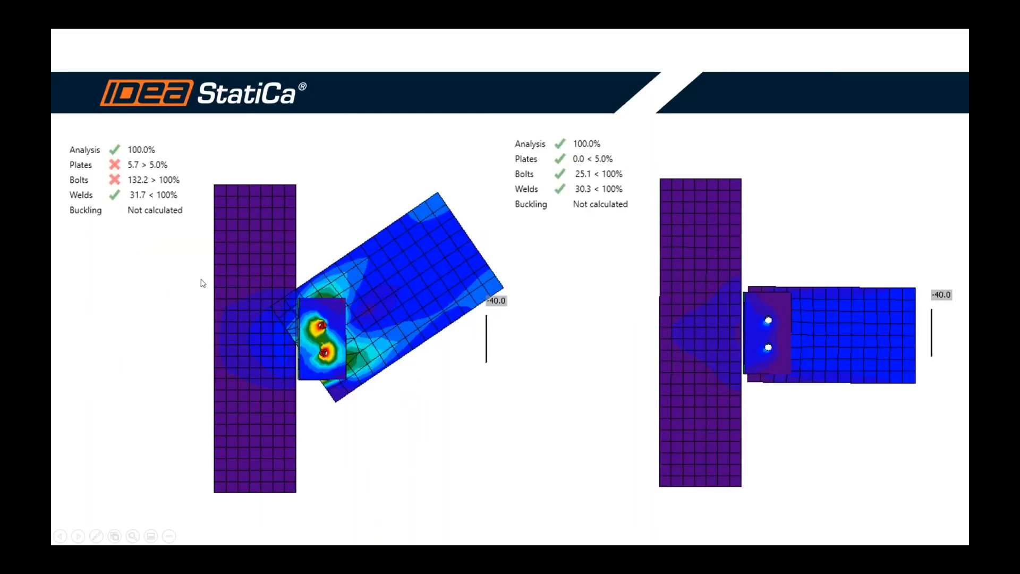
click(283, 286)
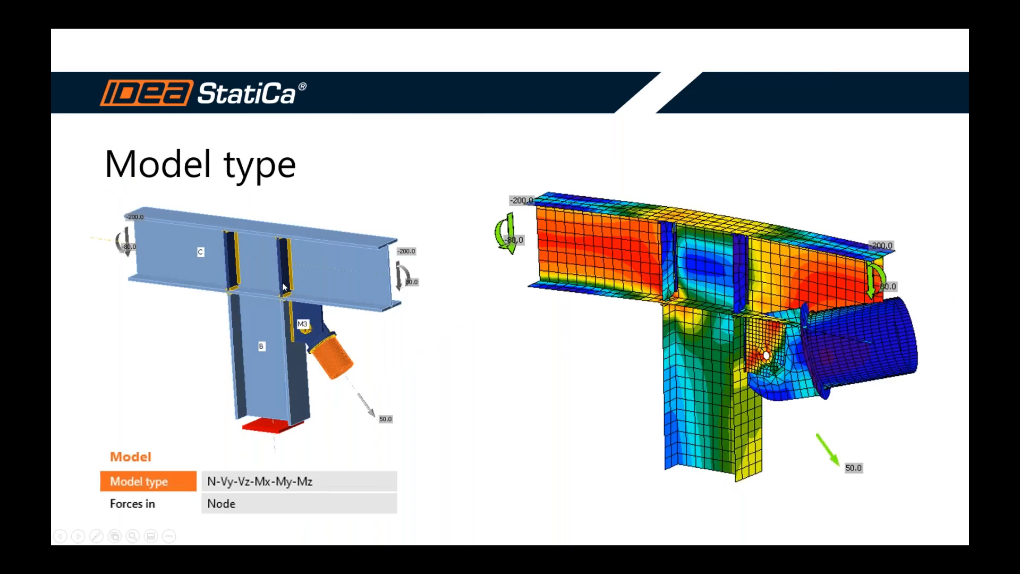
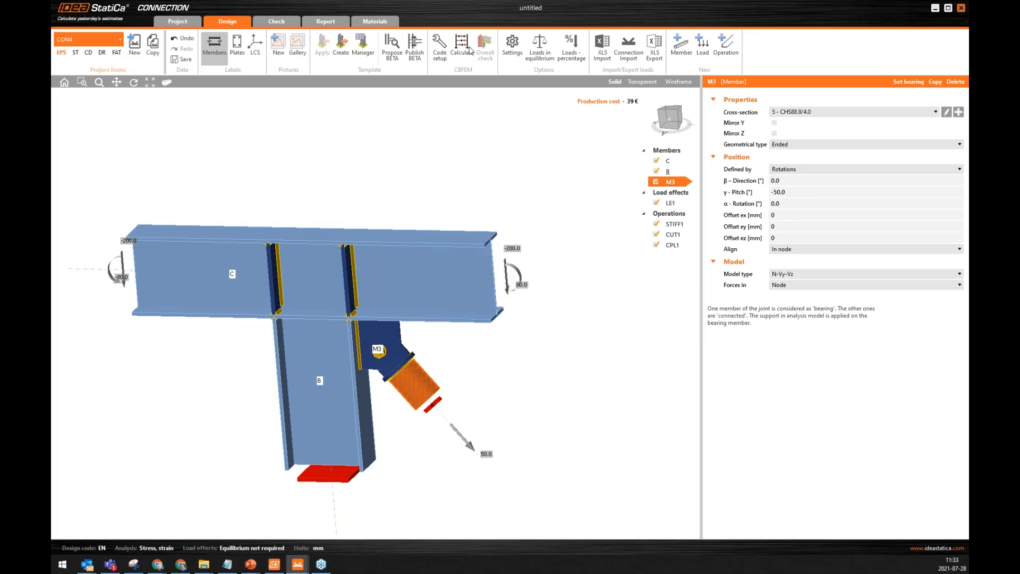
Show the equivalent stress results of the braced joint again and inspect the deformed brace plate from the front.
click(276, 23)
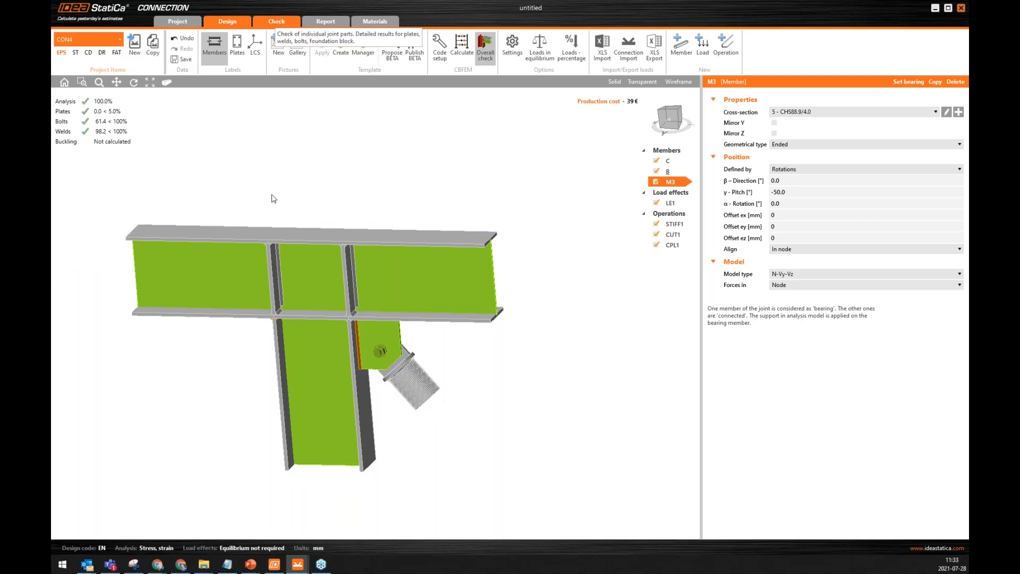
click(481, 48)
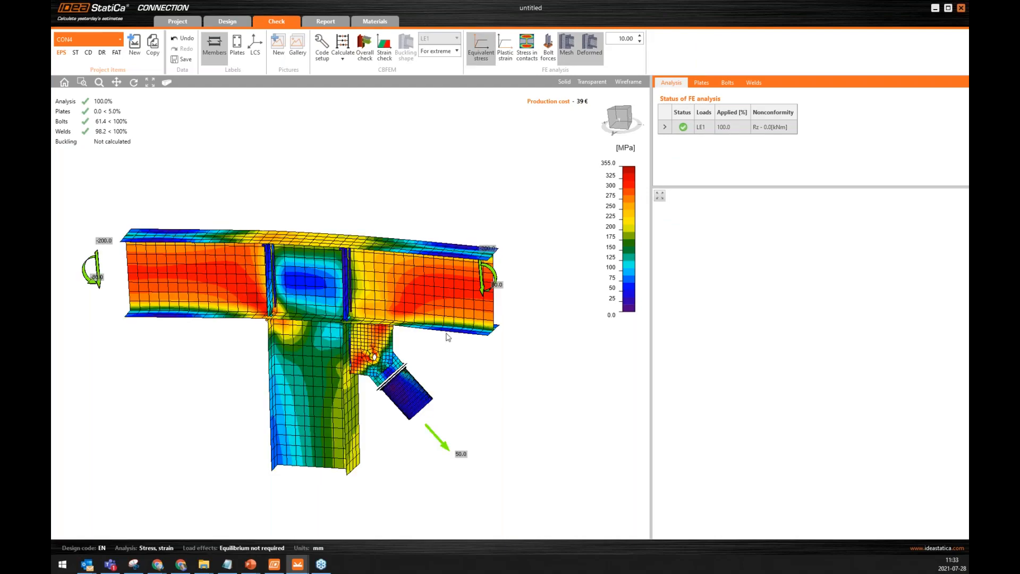
mouse_move(447, 349)
right_down()
mouse_move(365, 333)
mouse_move(455, 314)
mouse_move(348, 330)
mouse_move(491, 322)
mouse_move(467, 320)
mouse_move(477, 320)
right_up()
mouse_move(327, 362)
right_down()
mouse_move(298, 358)
mouse_move(358, 376)
mouse_move(347, 365)
right_up()
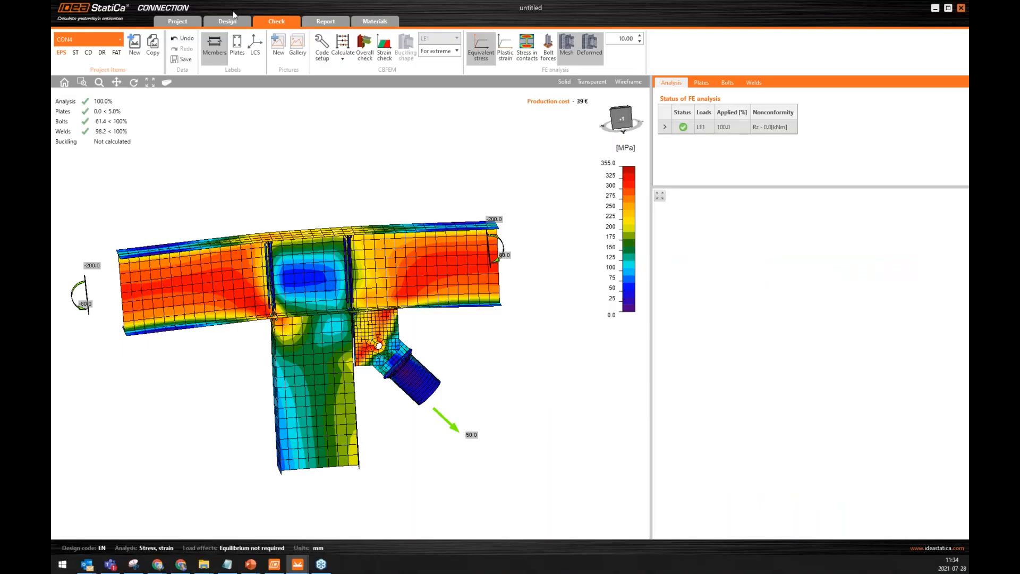
Switch to project item CON2 and open its fin plate FP1 in the plate editor.
click(104, 39)
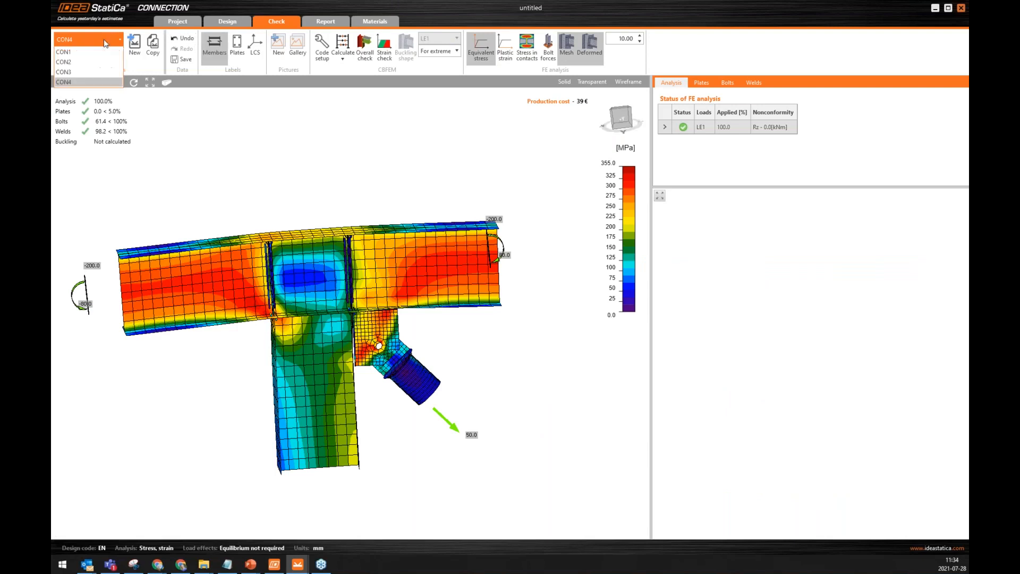
click(69, 62)
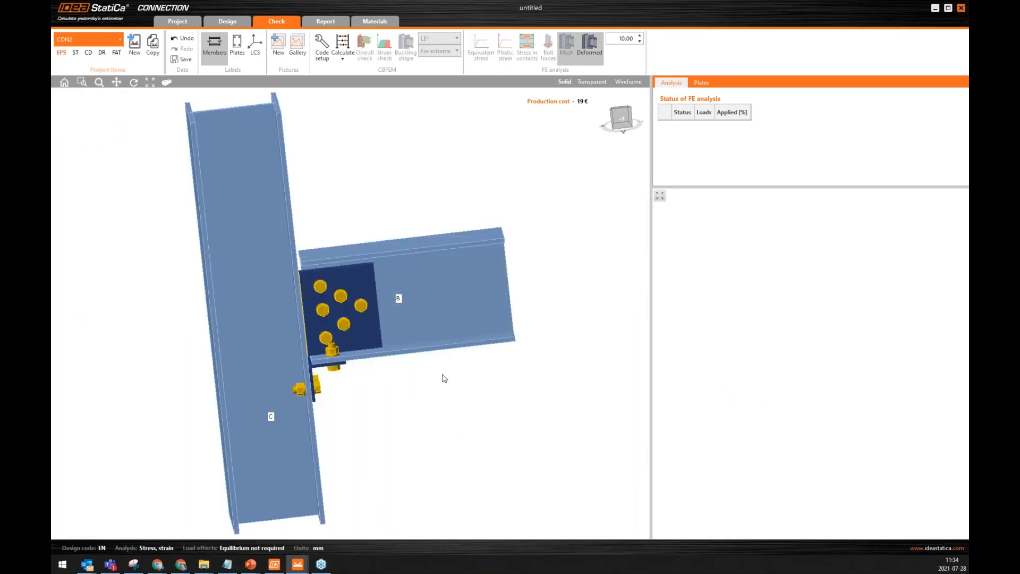
right_drag(444, 378, 385, 298)
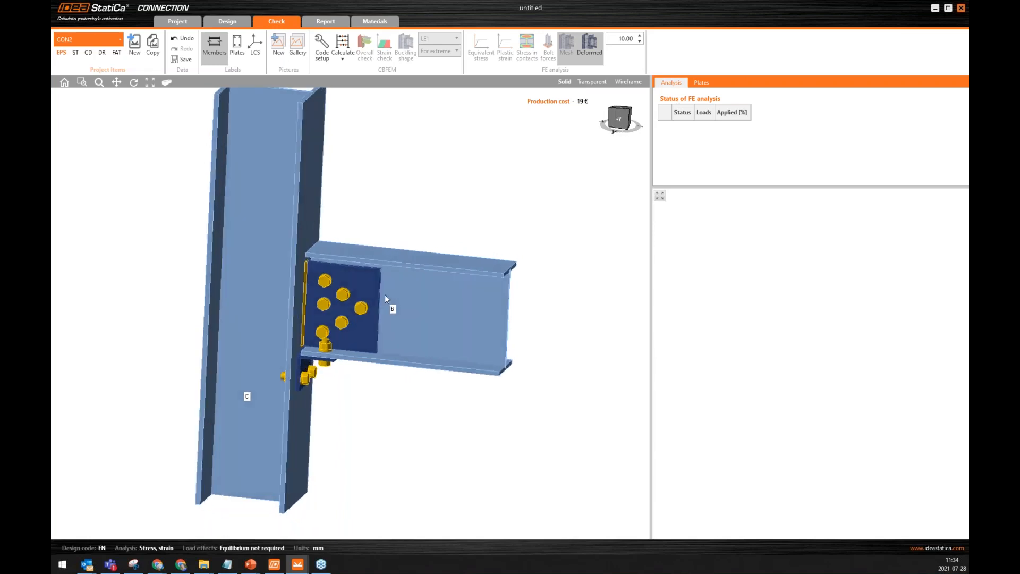
click(356, 292)
right_click(361, 283)
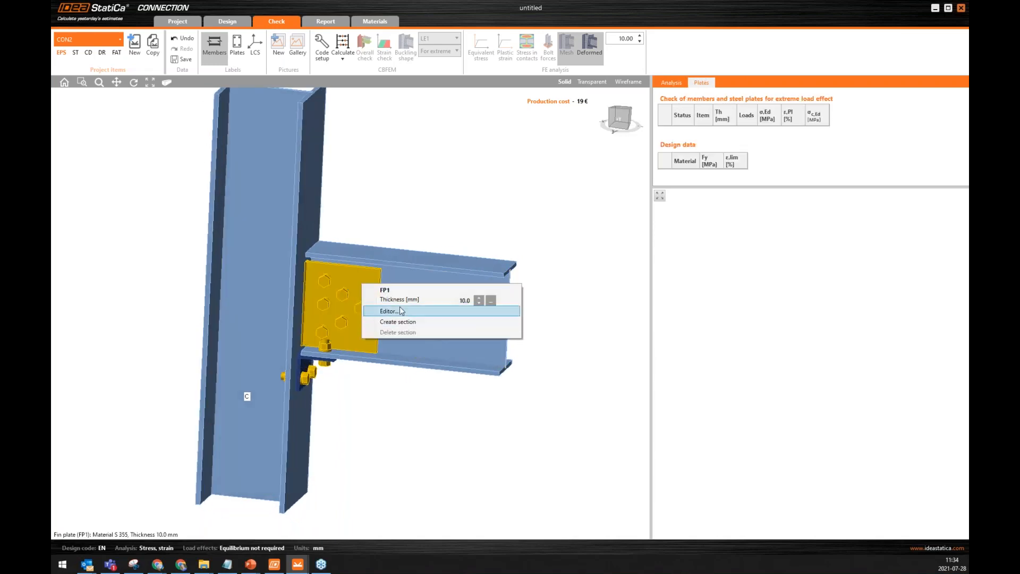
click(393, 312)
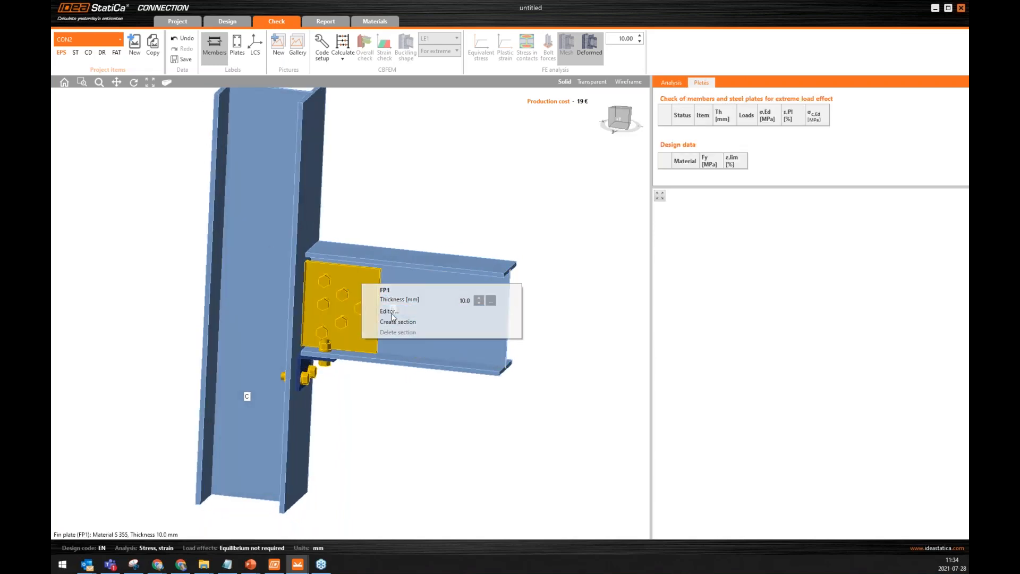
Change all six bolt holes of group BG1 in the fin plate to round holes and accept the plate edits.
click(710, 176)
click(709, 189)
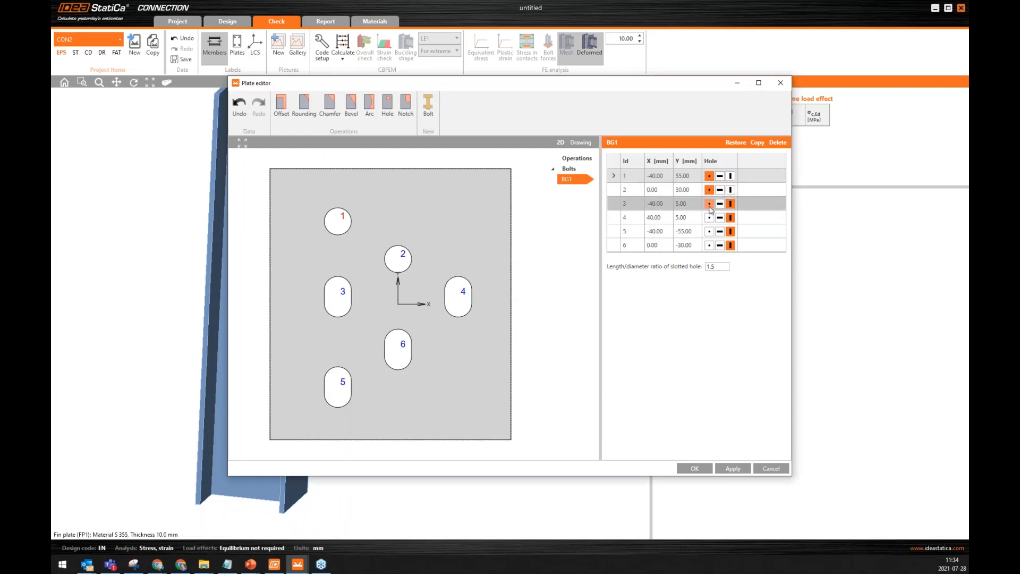
click(710, 205)
click(709, 217)
click(709, 231)
click(710, 245)
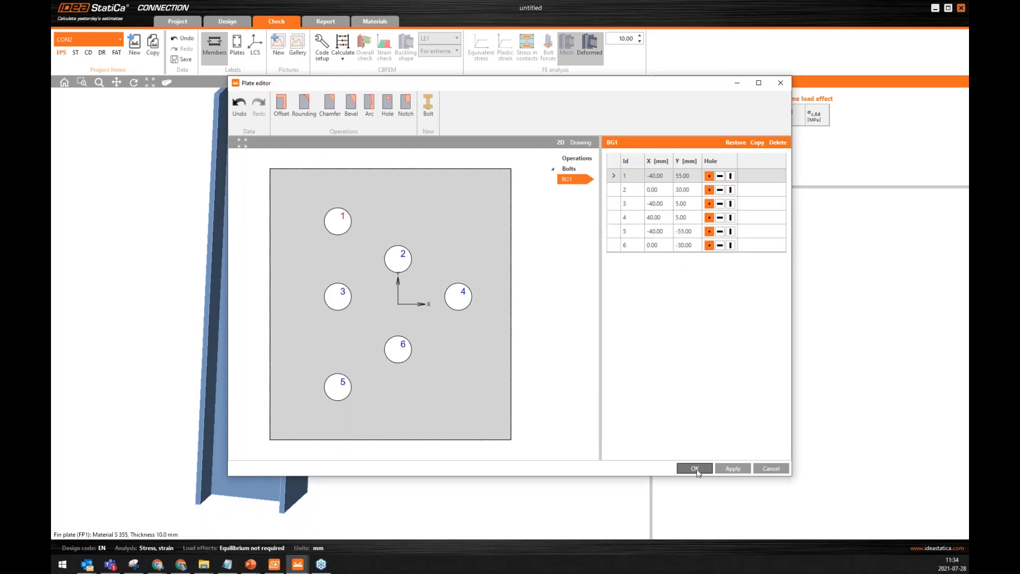
click(695, 468)
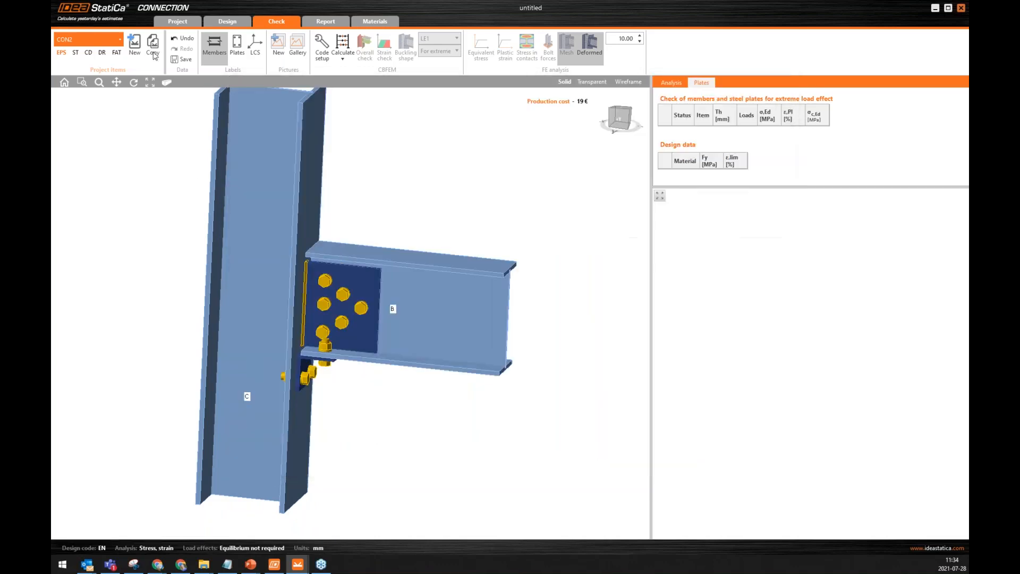
Switch CON2 to stiffness analysis and set Vz to 0 kN and My to 10 kNm at the end of beam B in LE1.
click(70, 61)
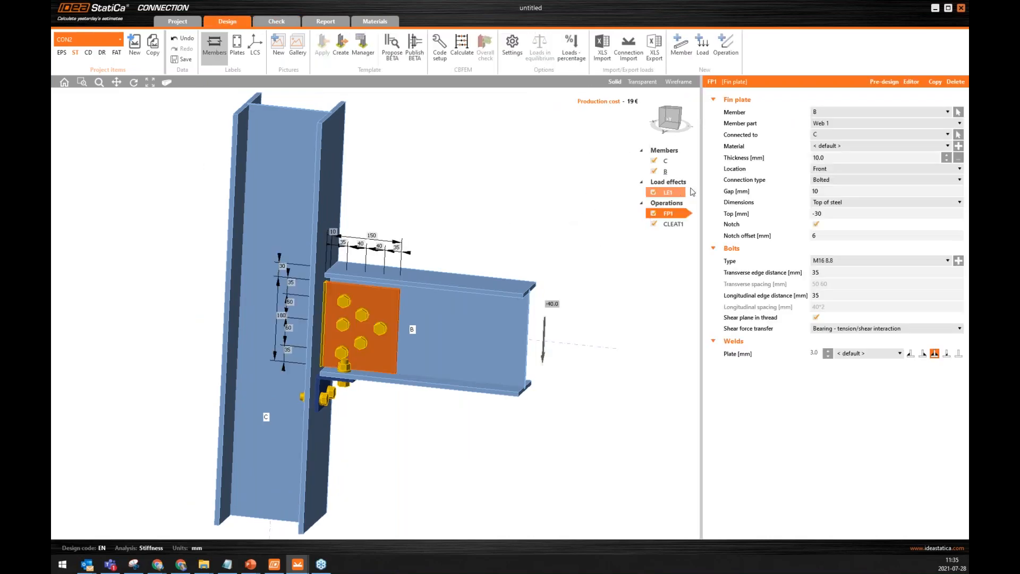
click(668, 194)
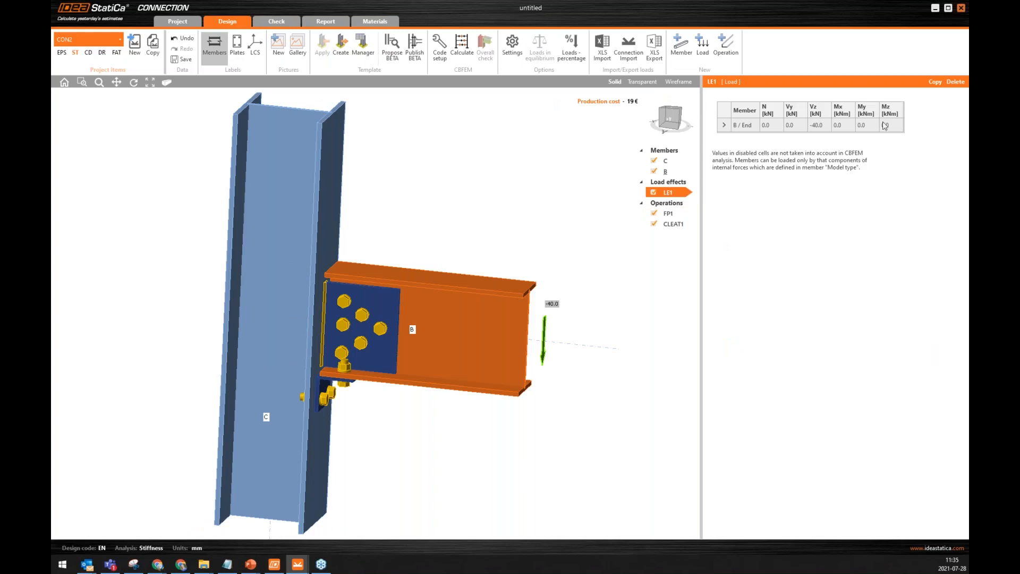
click(815, 125)
drag(825, 124, 790, 124)
text(0)
key(Tab)
key(Tab)
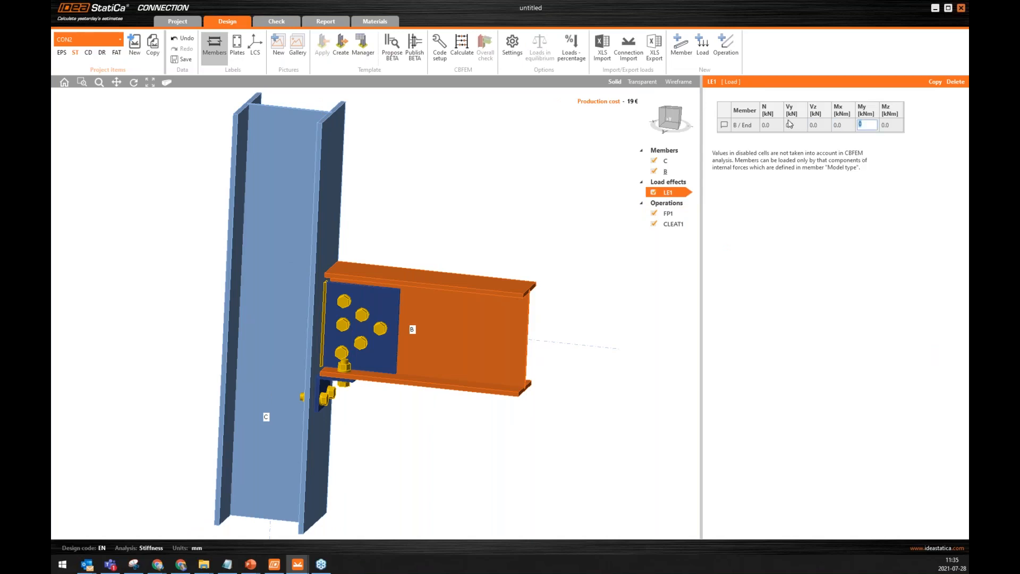
text(1)
key(Tab)
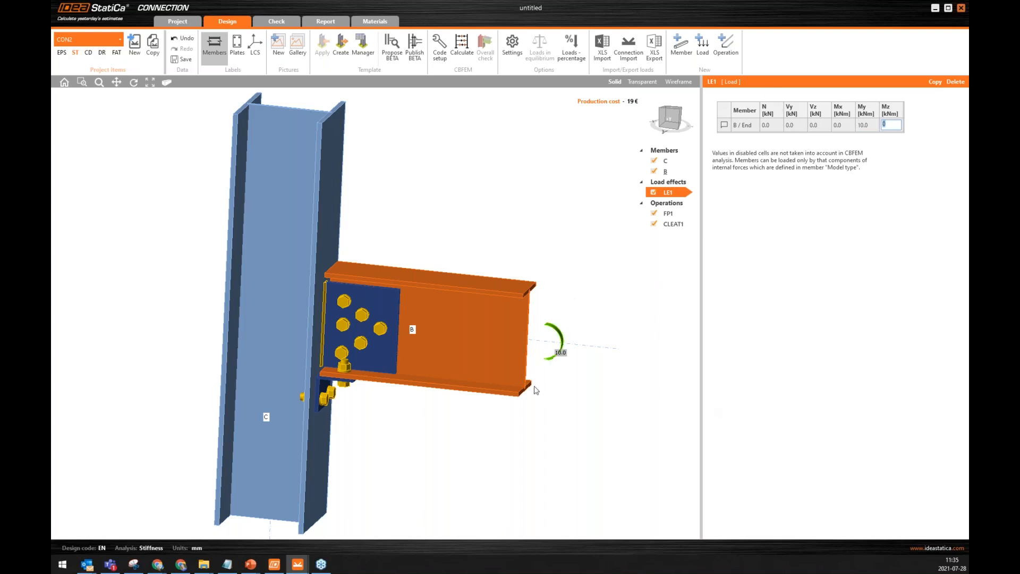
Run the stiffness calculation of CON2 and display the rotational stiffness results with the stiffness diagram for beam B.
middle_drag(523, 387, 520, 364)
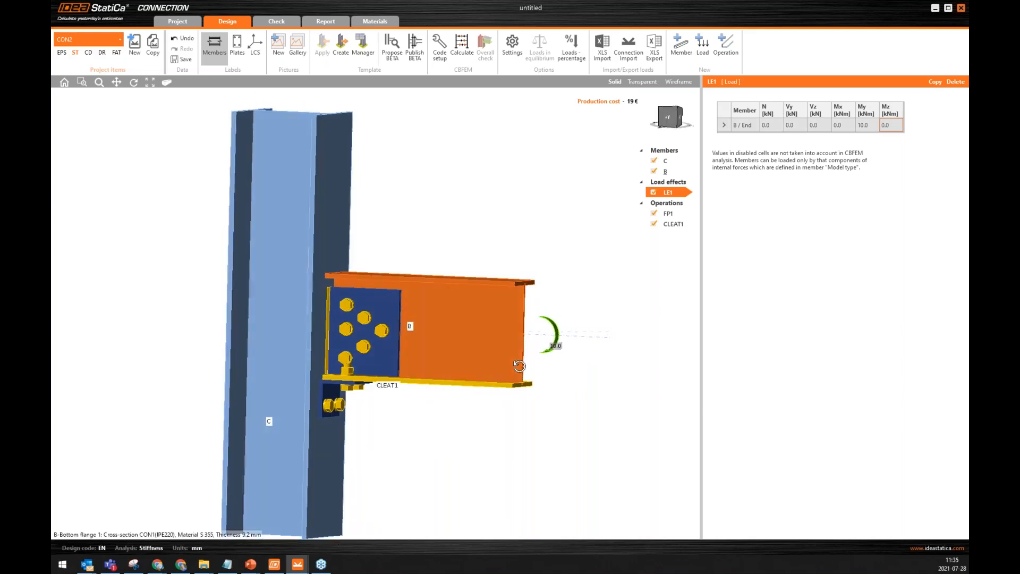
click(460, 48)
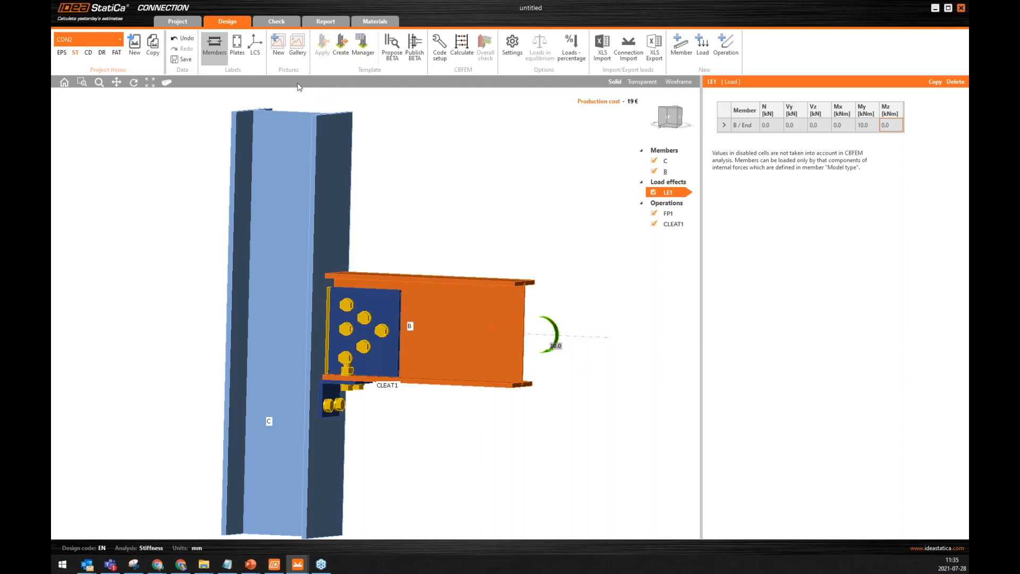
click(276, 27)
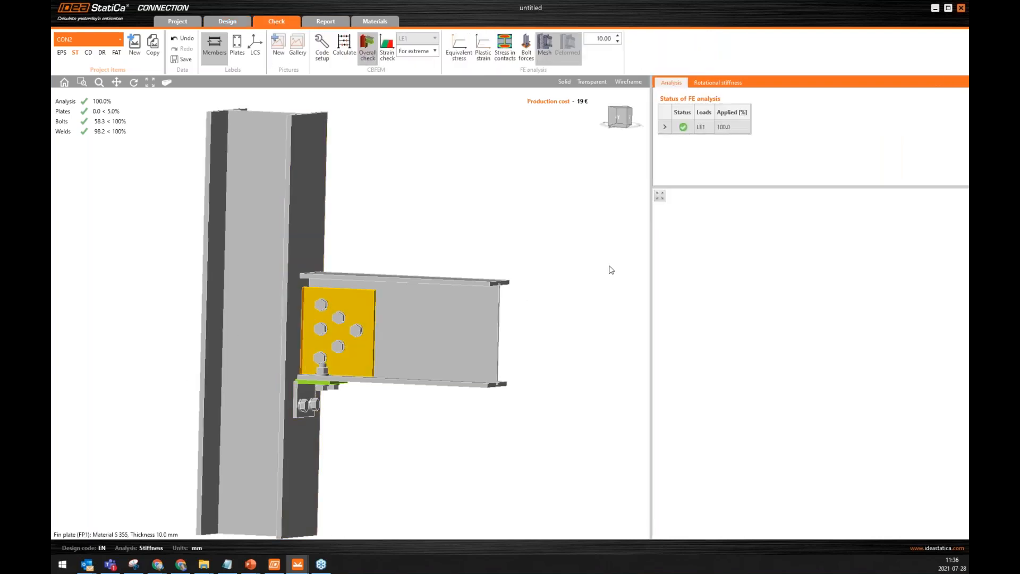
click(710, 85)
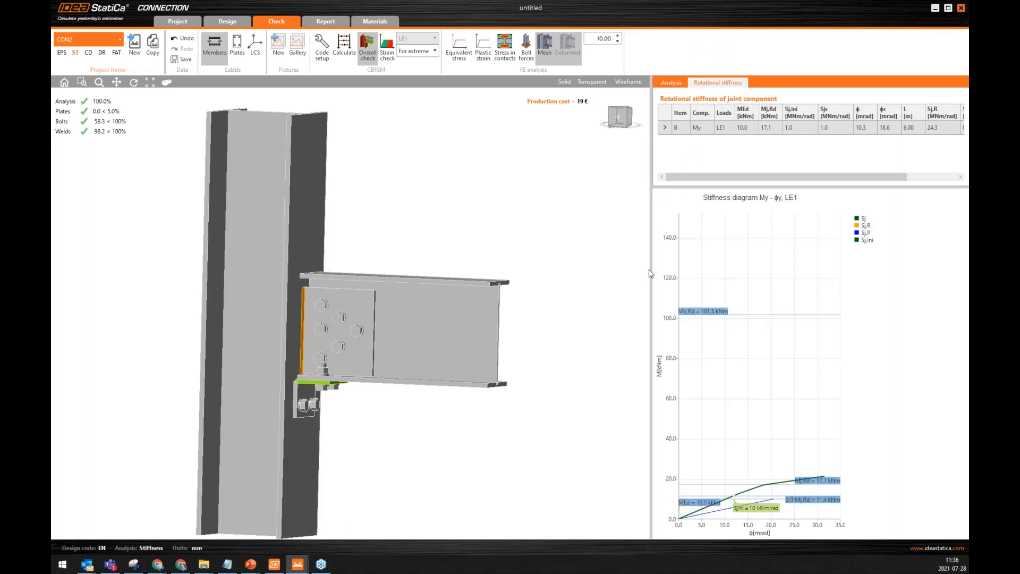
drag(425, 264, 427, 264)
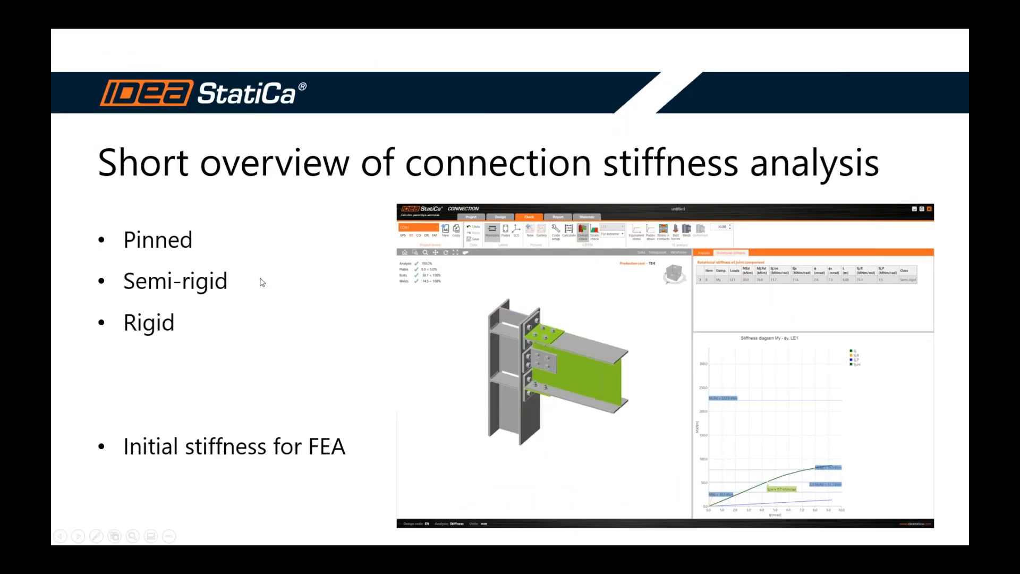
click(262, 282)
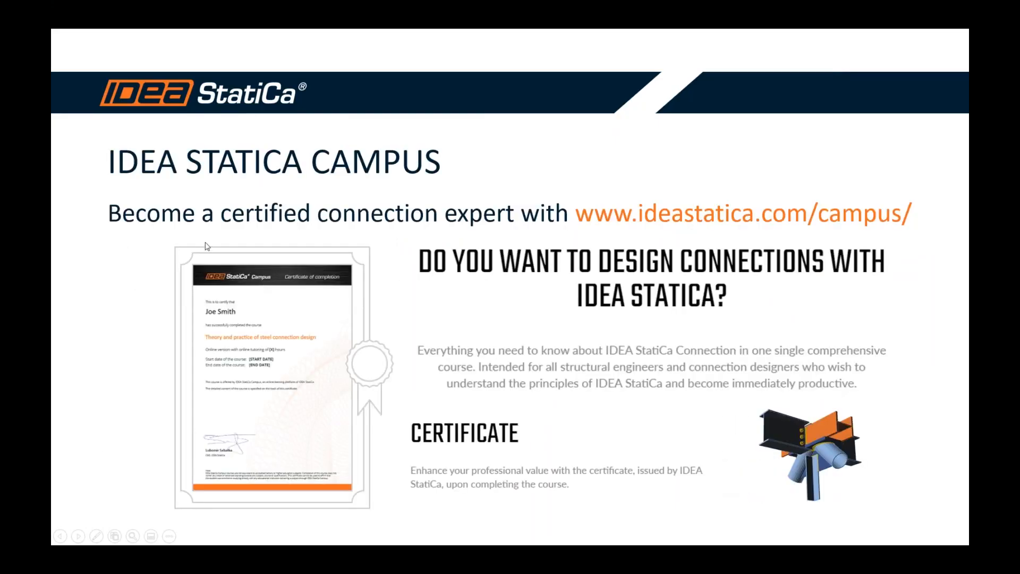